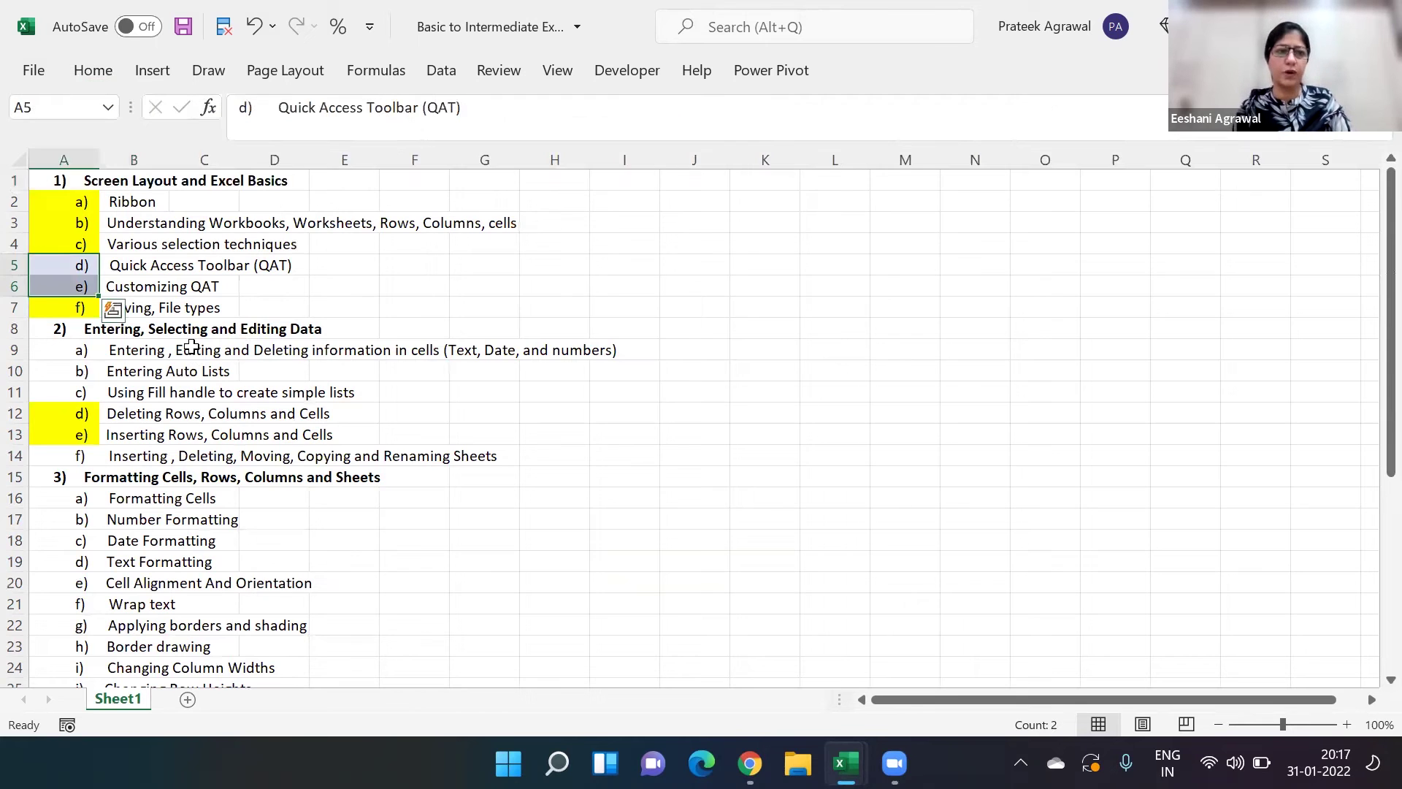
Step: Switch from the course outline to the Session 3 - Formatting - Batch 1 workbook's Jan2022 sheet
{"action": "left_click", "coordinate": [84, 364]}
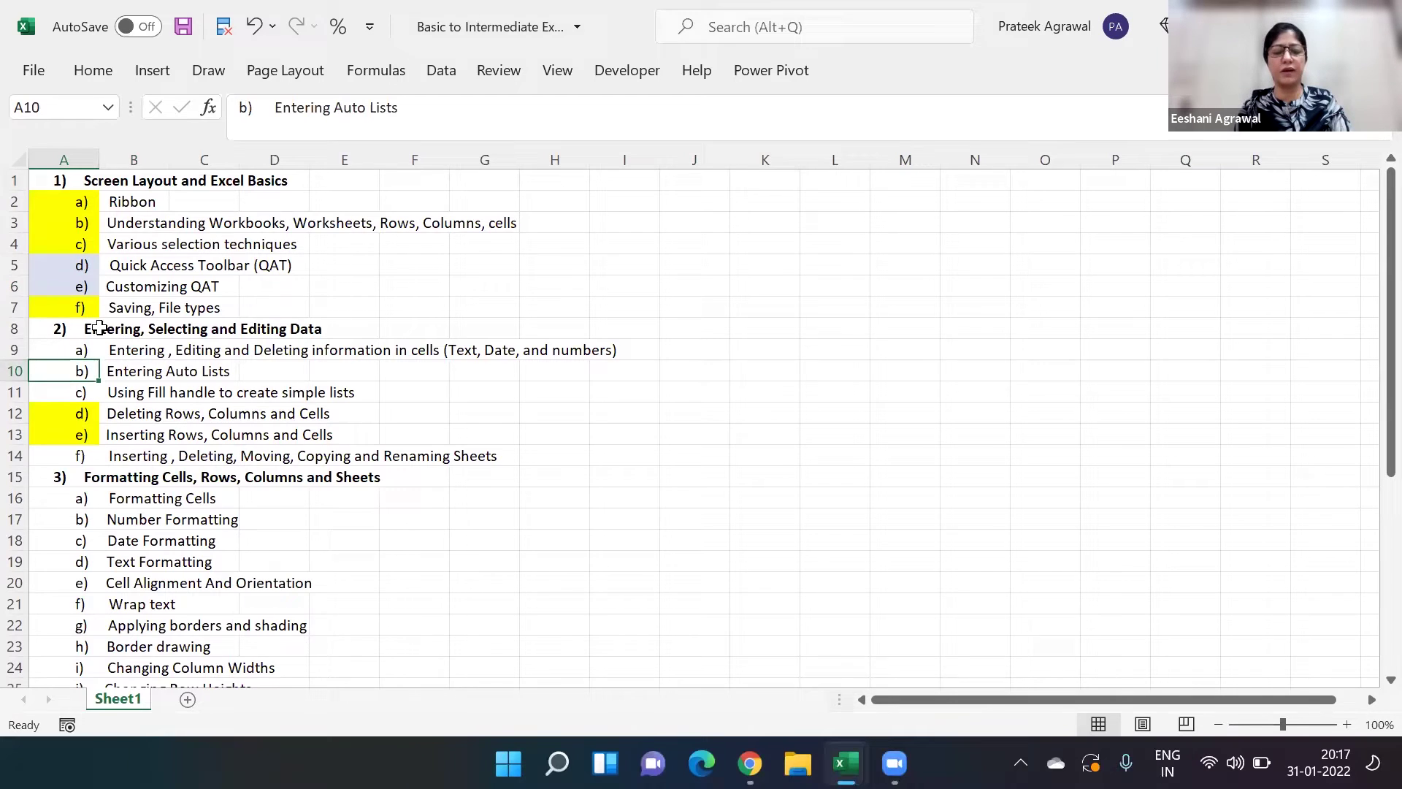
{"action": "key", "text": "alt+Tab"}
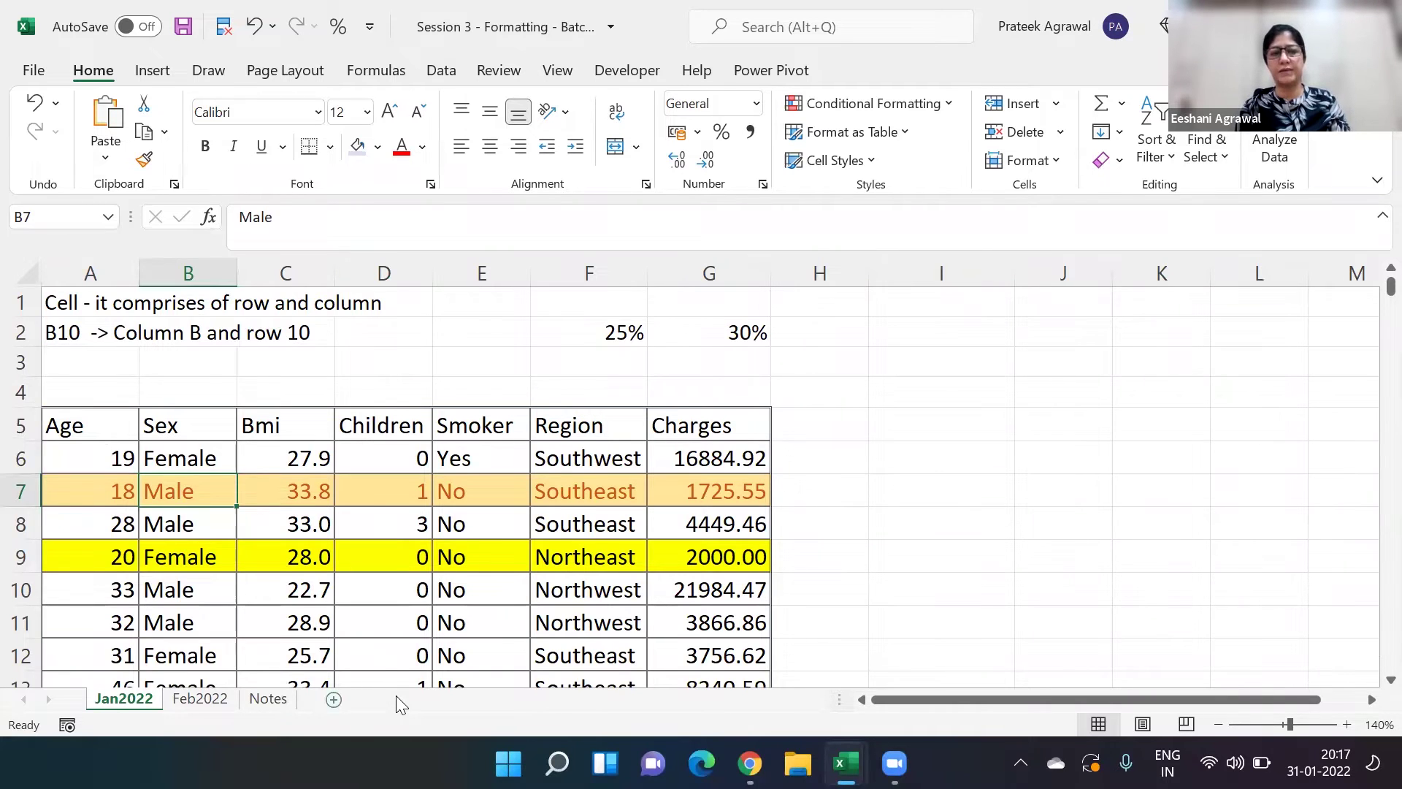
Step: Add a new blank Sheet2 and zoom the view to 150%
{"action": "left_click", "coordinate": [334, 699]}
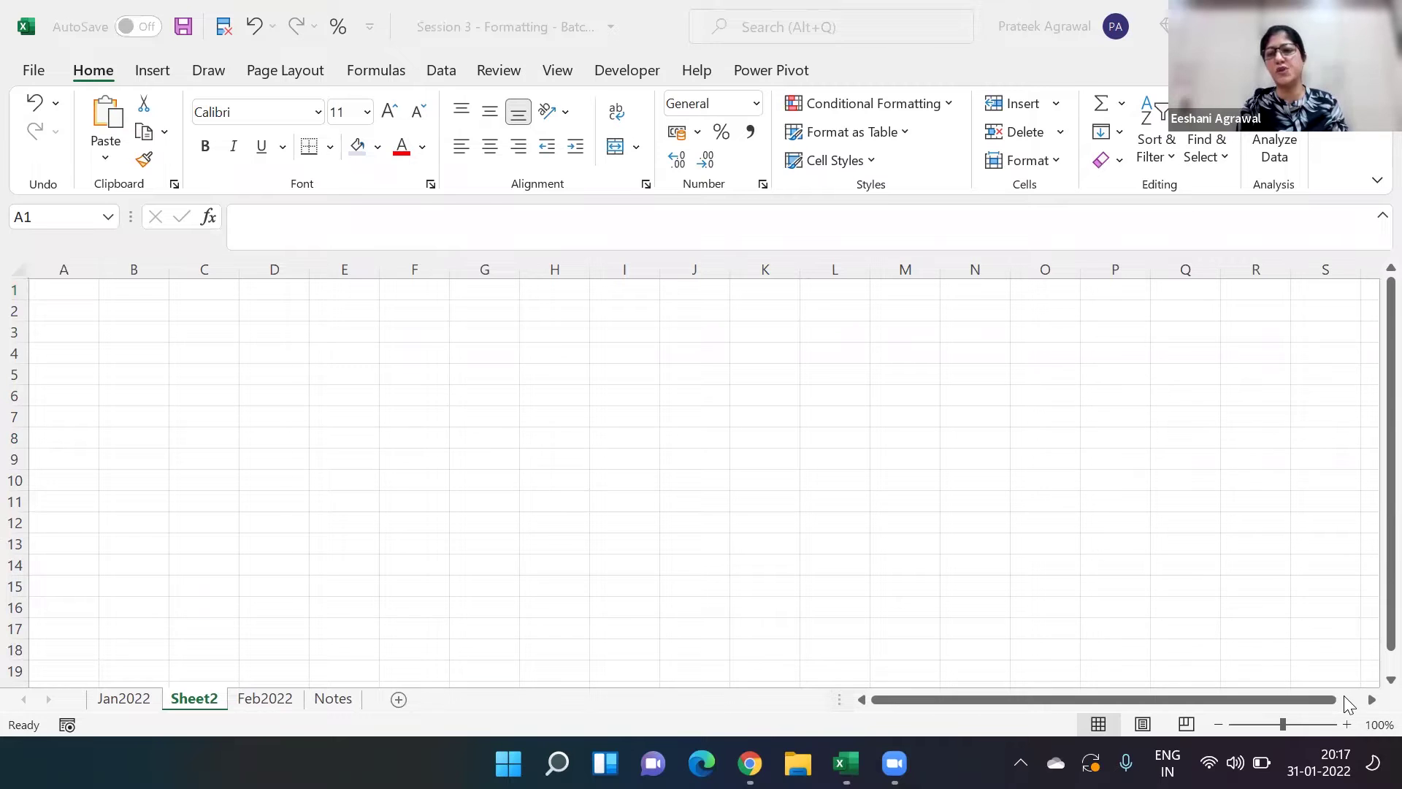
{"action": "left_click", "coordinate": [1347, 724]}
{"action": "left_click", "coordinate": [1347, 724]}
{"action": "left_click", "coordinate": [1347, 724]}
{"action": "left_click", "coordinate": [1346, 724]}
{"action": "left_click", "coordinate": [1347, 724]}
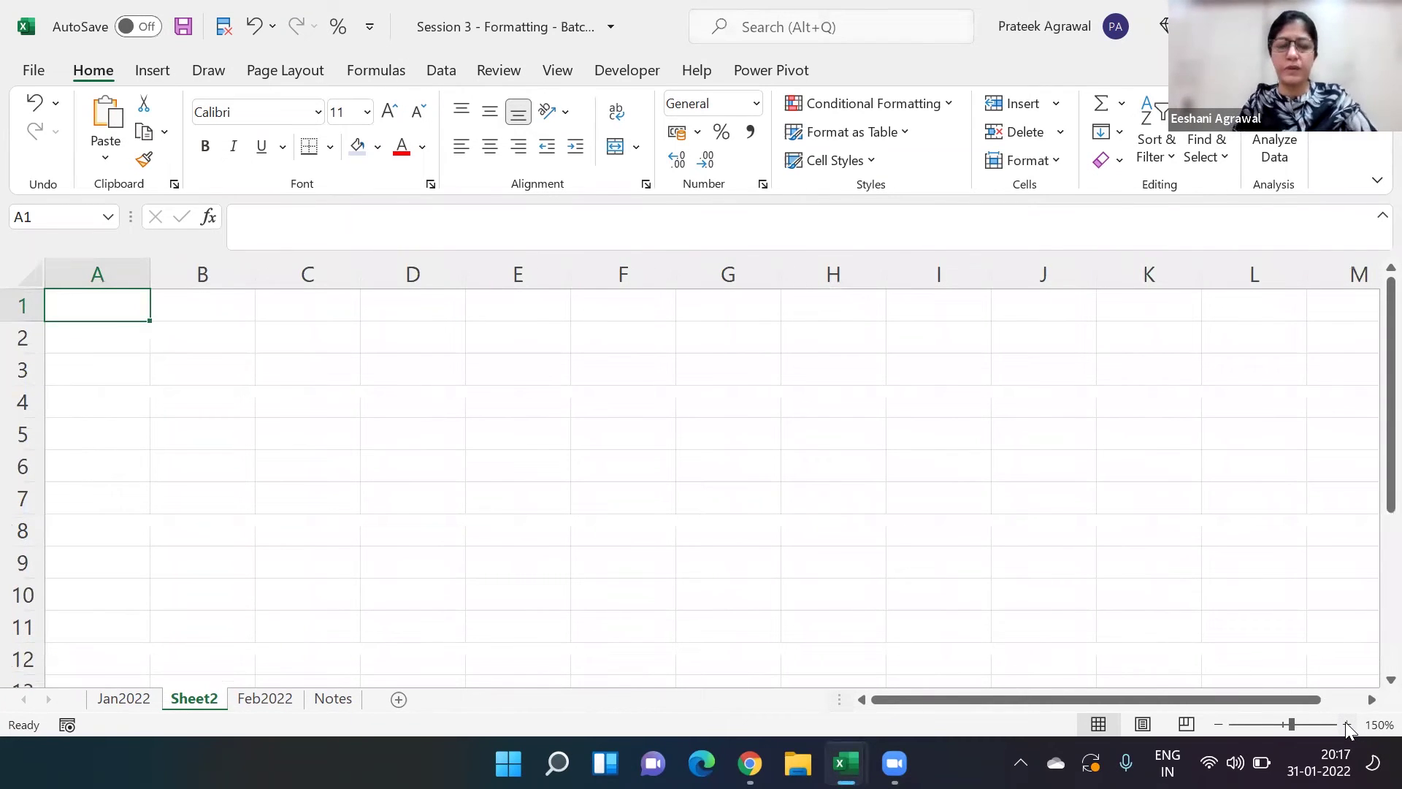
Step: Type the labels Number, Text and Boolean into A1:A3
{"action": "type", "text": "Number"}
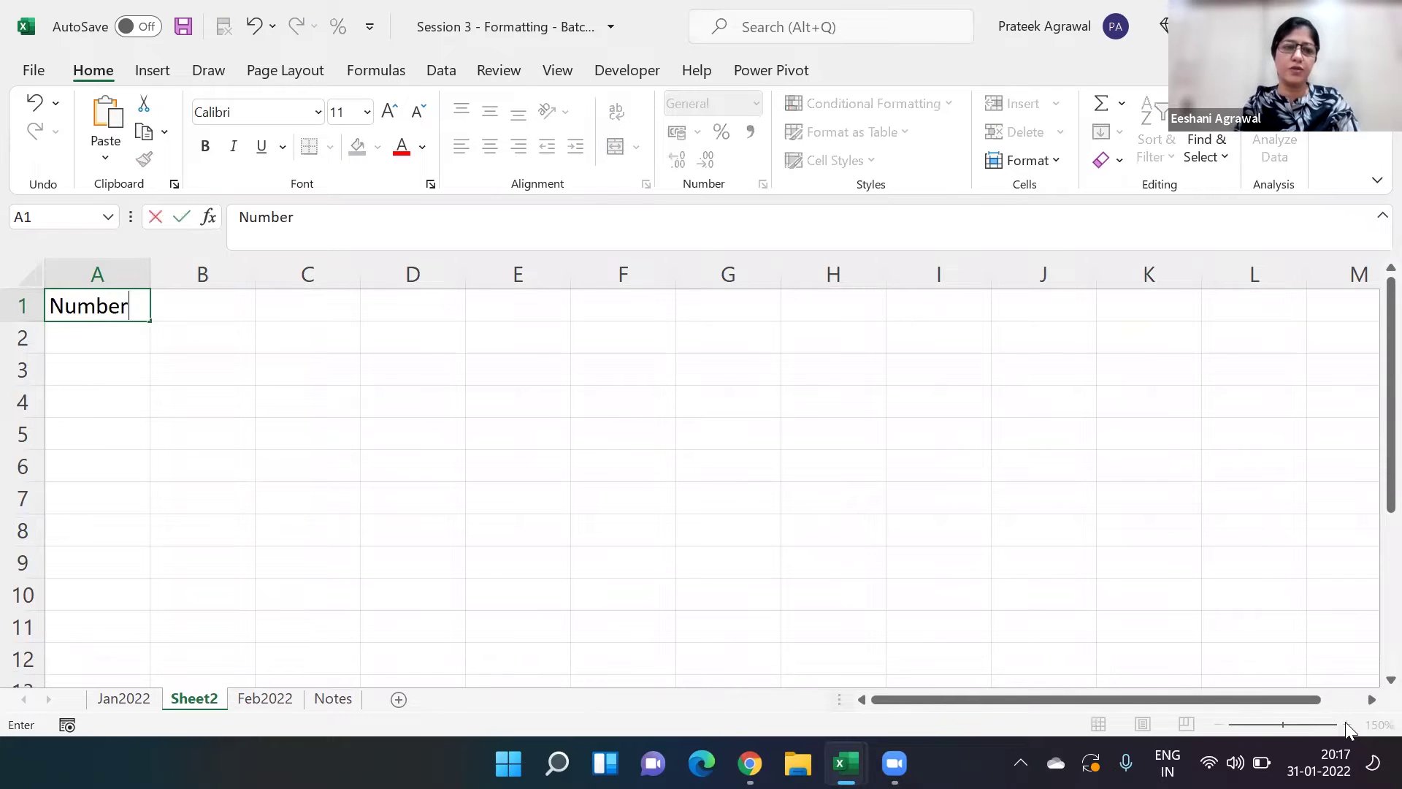
{"action": "key", "text": "Return"}
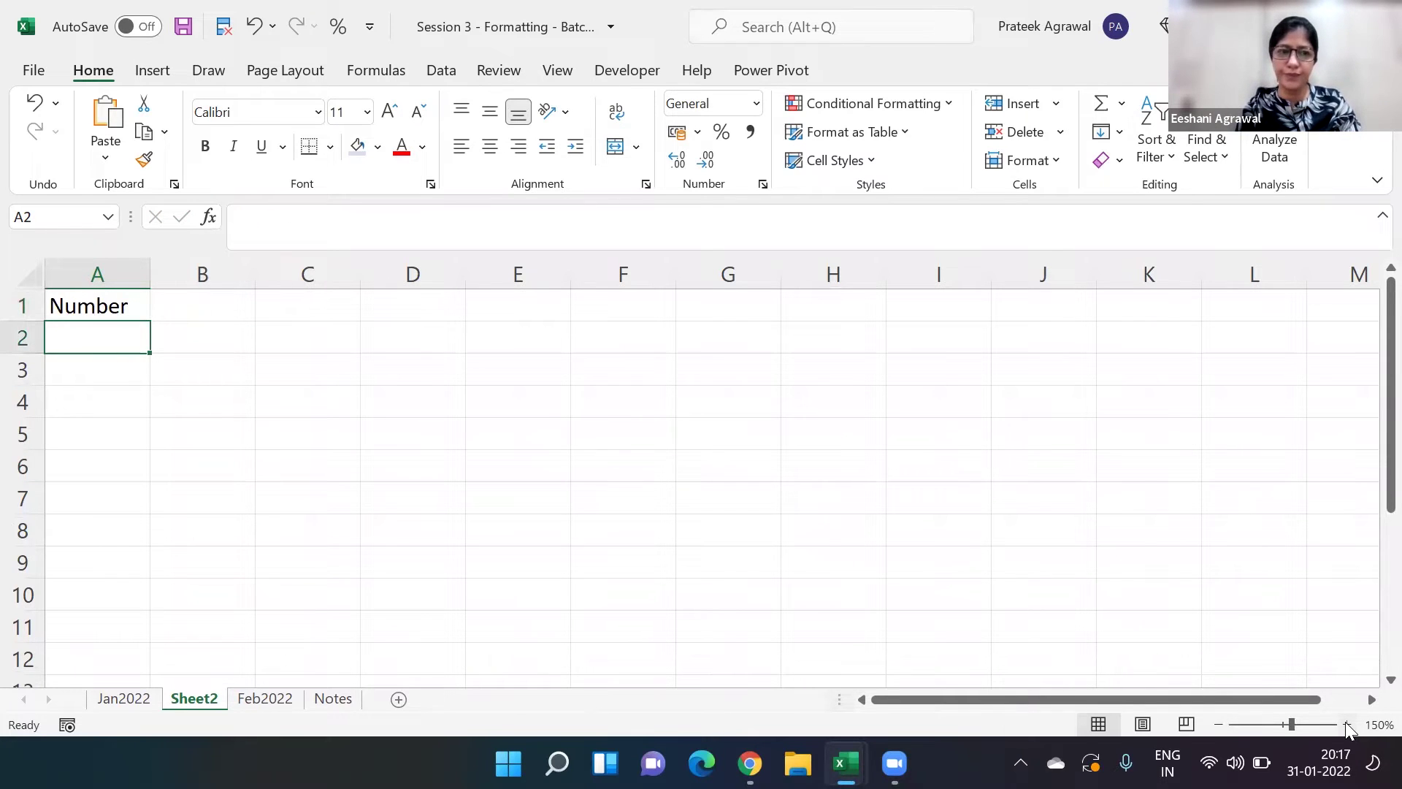
{"action": "type", "text": "Text"}
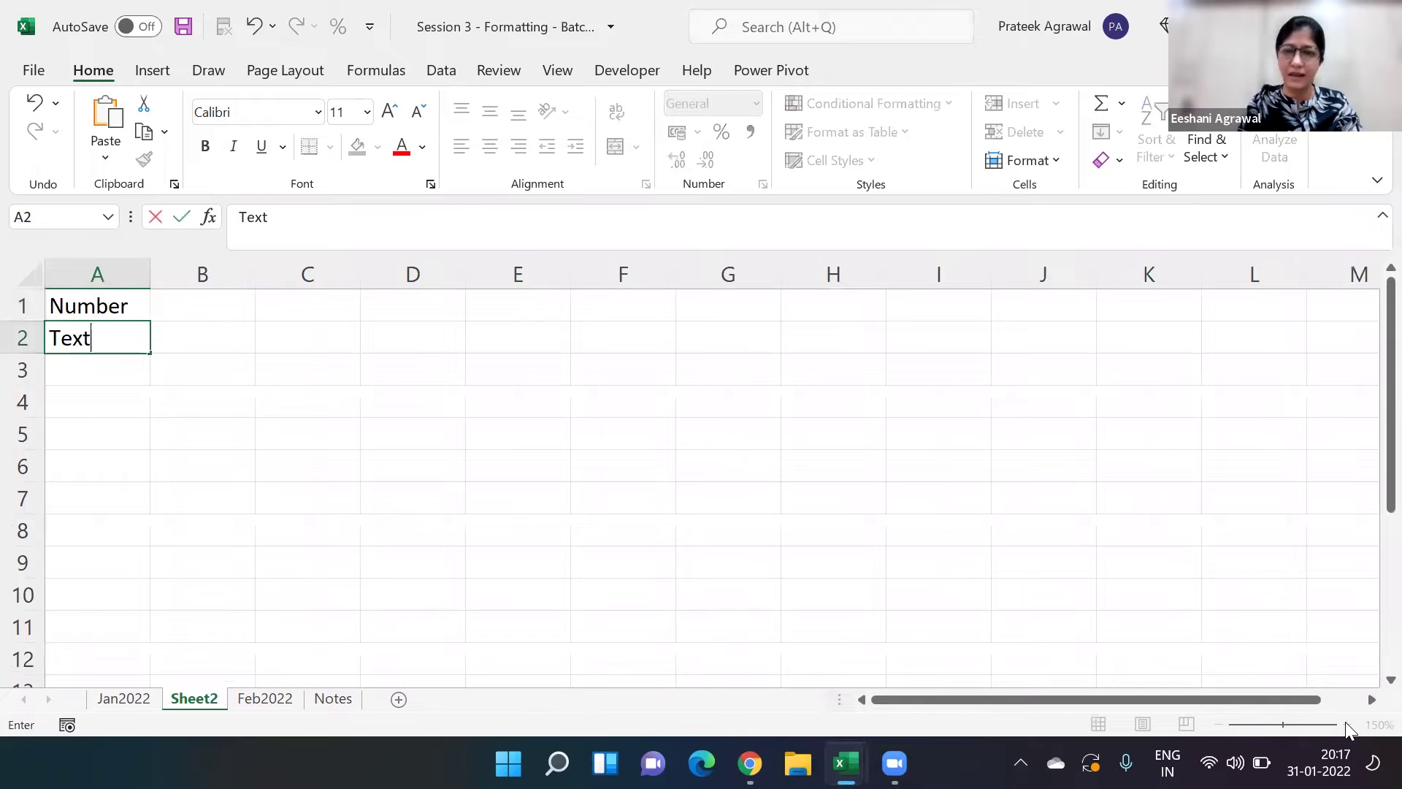
{"action": "key", "text": "Return"}
{"action": "type", "text": "Bool"}
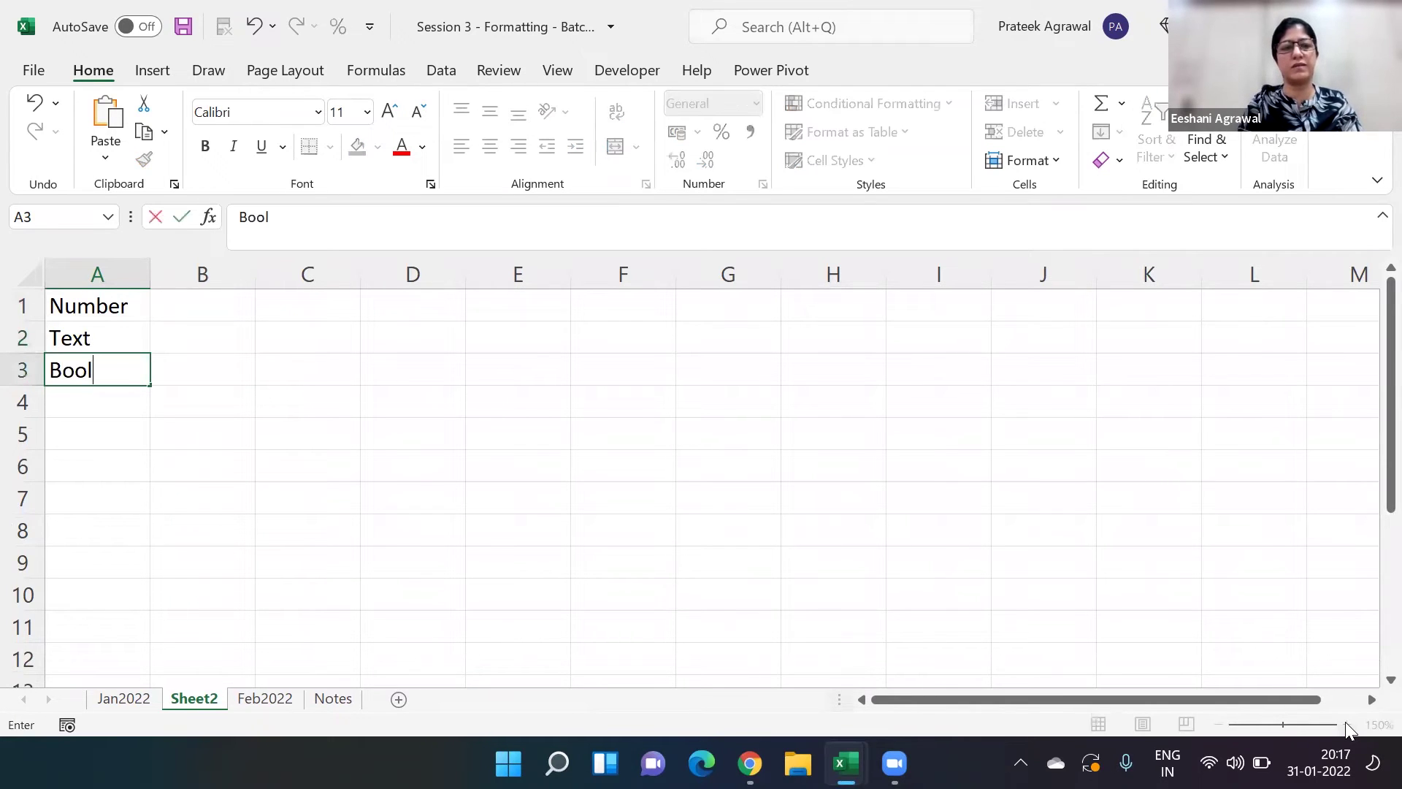
{"action": "type", "text": "ean"}
{"action": "key", "text": "Return"}
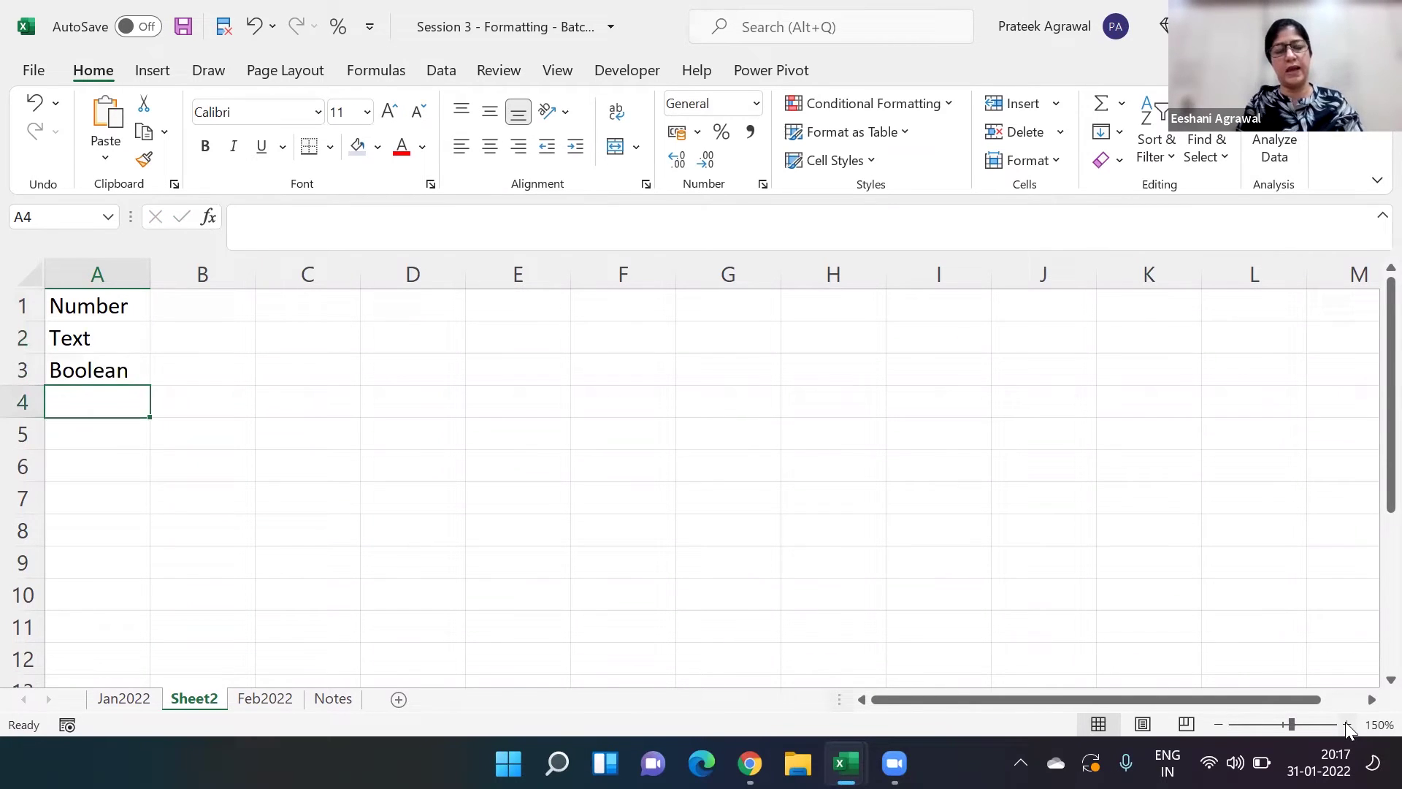
{"action": "key", "text": "Up"}
{"action": "key", "text": "Up"}
{"action": "key", "text": "Up"}
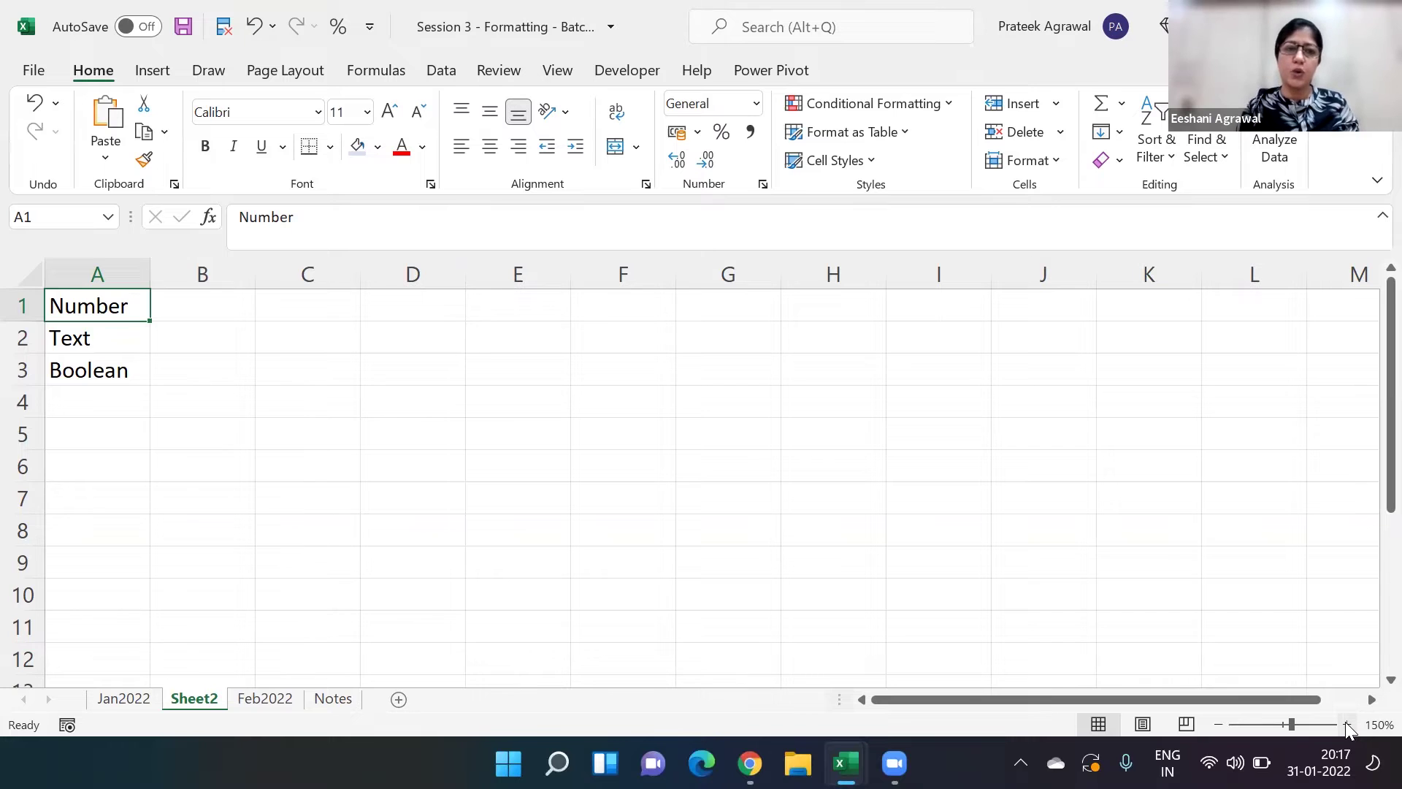
Step: Enter 64758 in C1, Hello in C2 and true (shown as TRUE) in C3
{"action": "key", "text": "Right"}
{"action": "key", "text": "Right"}
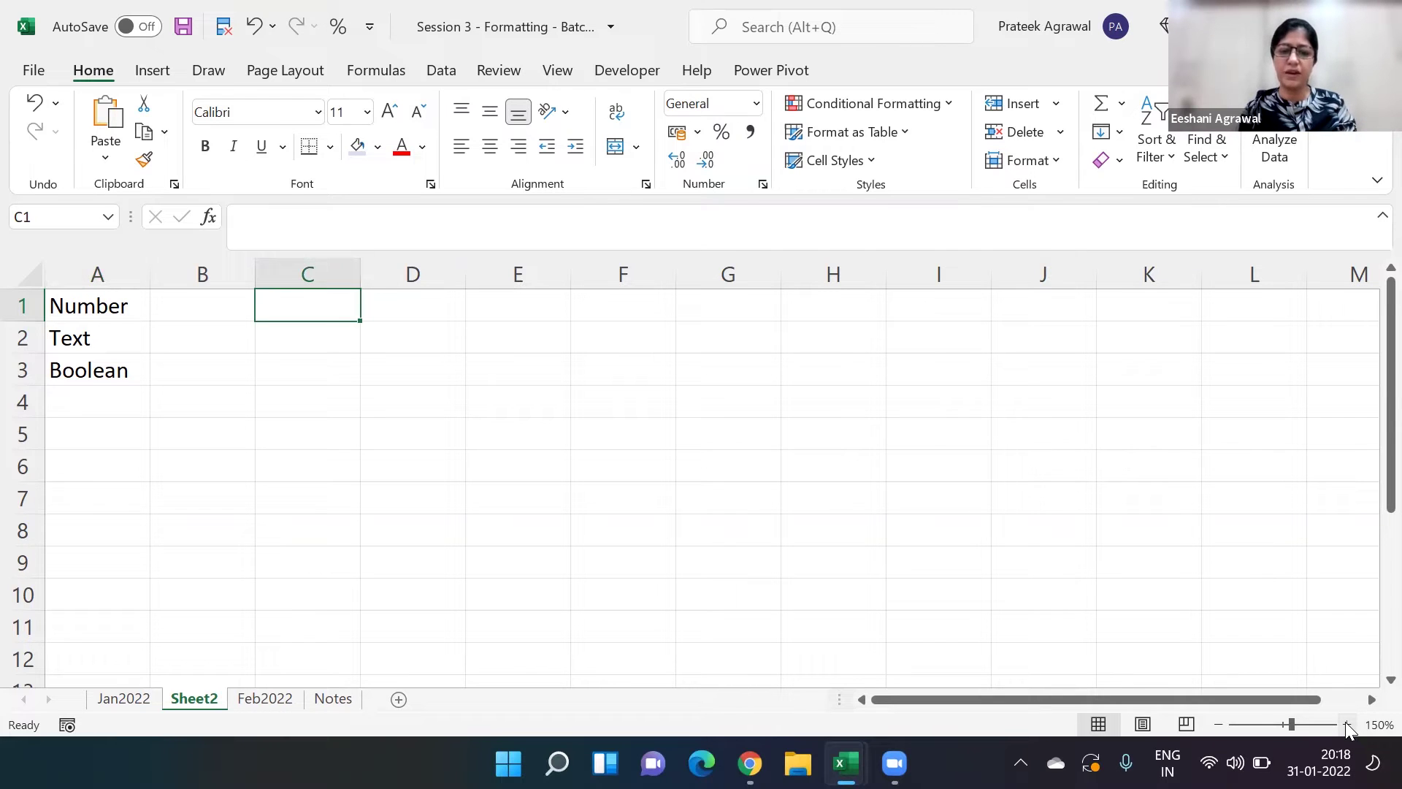
{"action": "type", "text": "64758"}
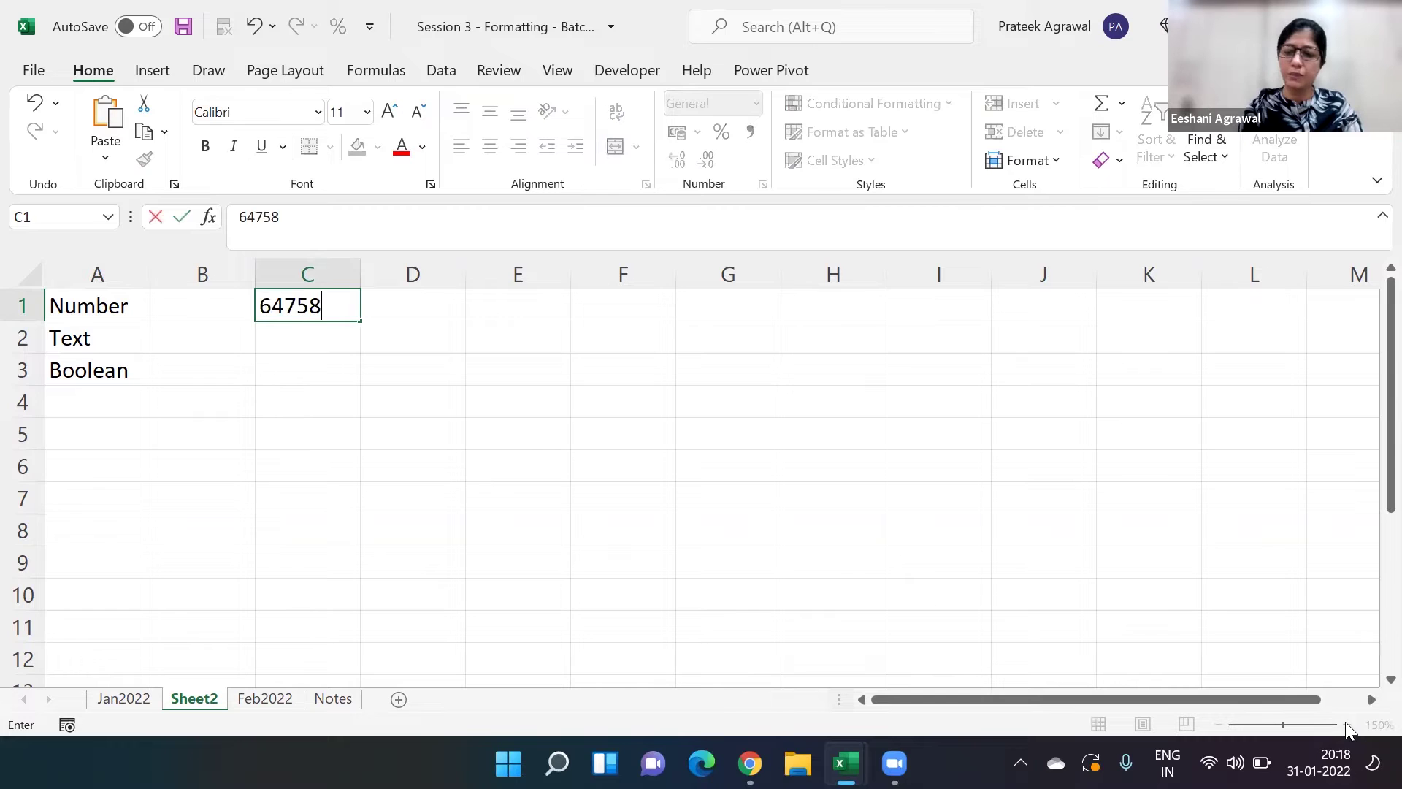
{"action": "key", "text": "Return"}
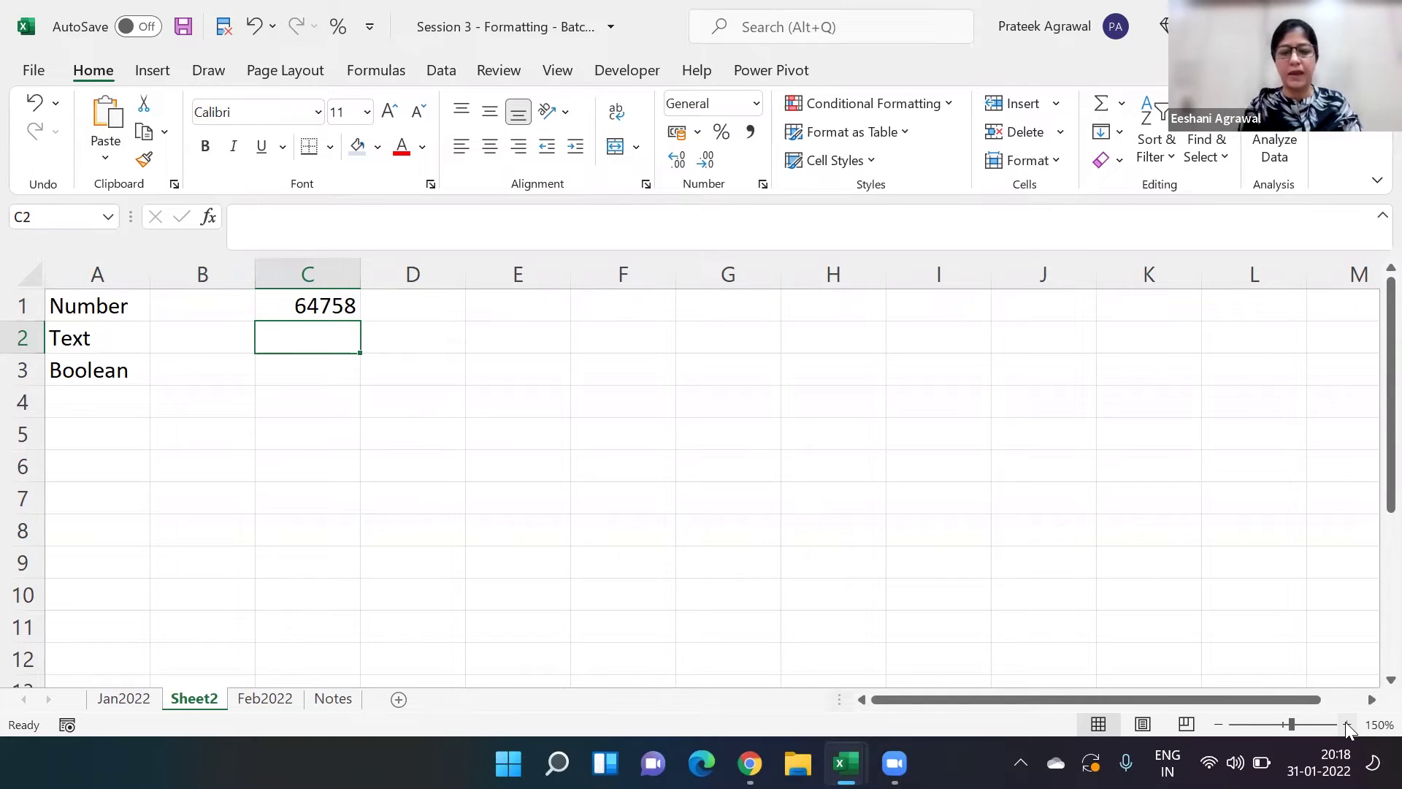
{"action": "type", "text": "Hello"}
{"action": "key", "text": "Return"}
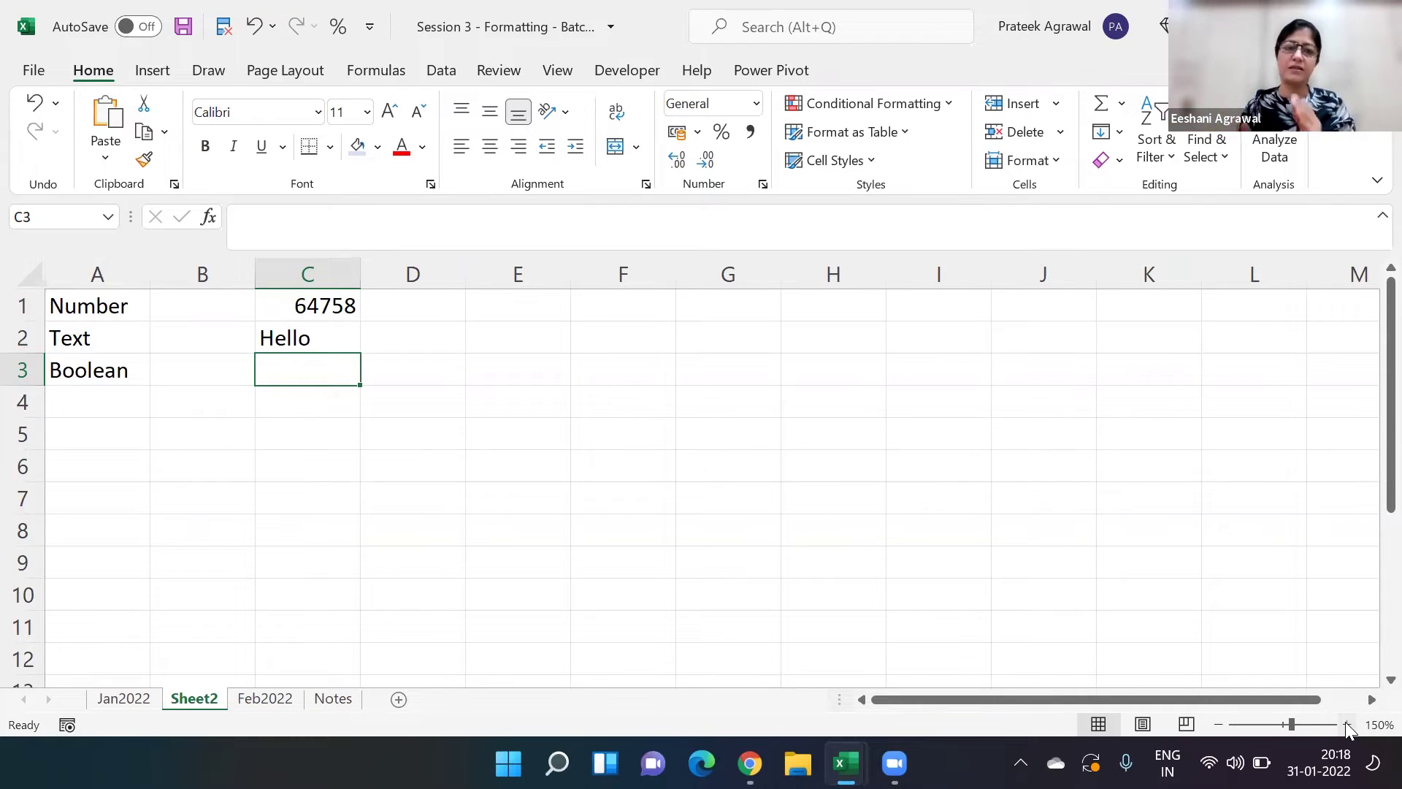
{"action": "type", "text": "true"}
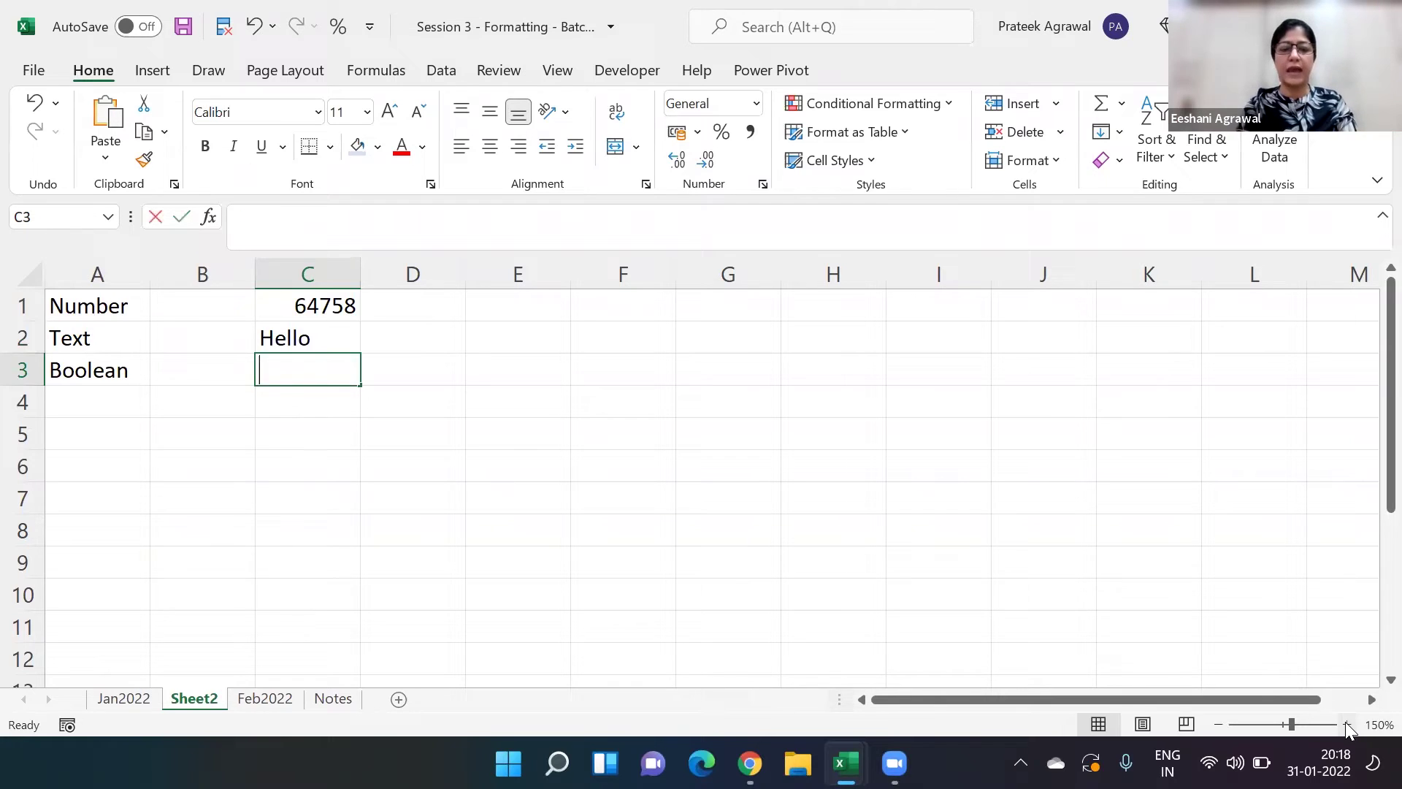
{"action": "key", "text": "Return"}
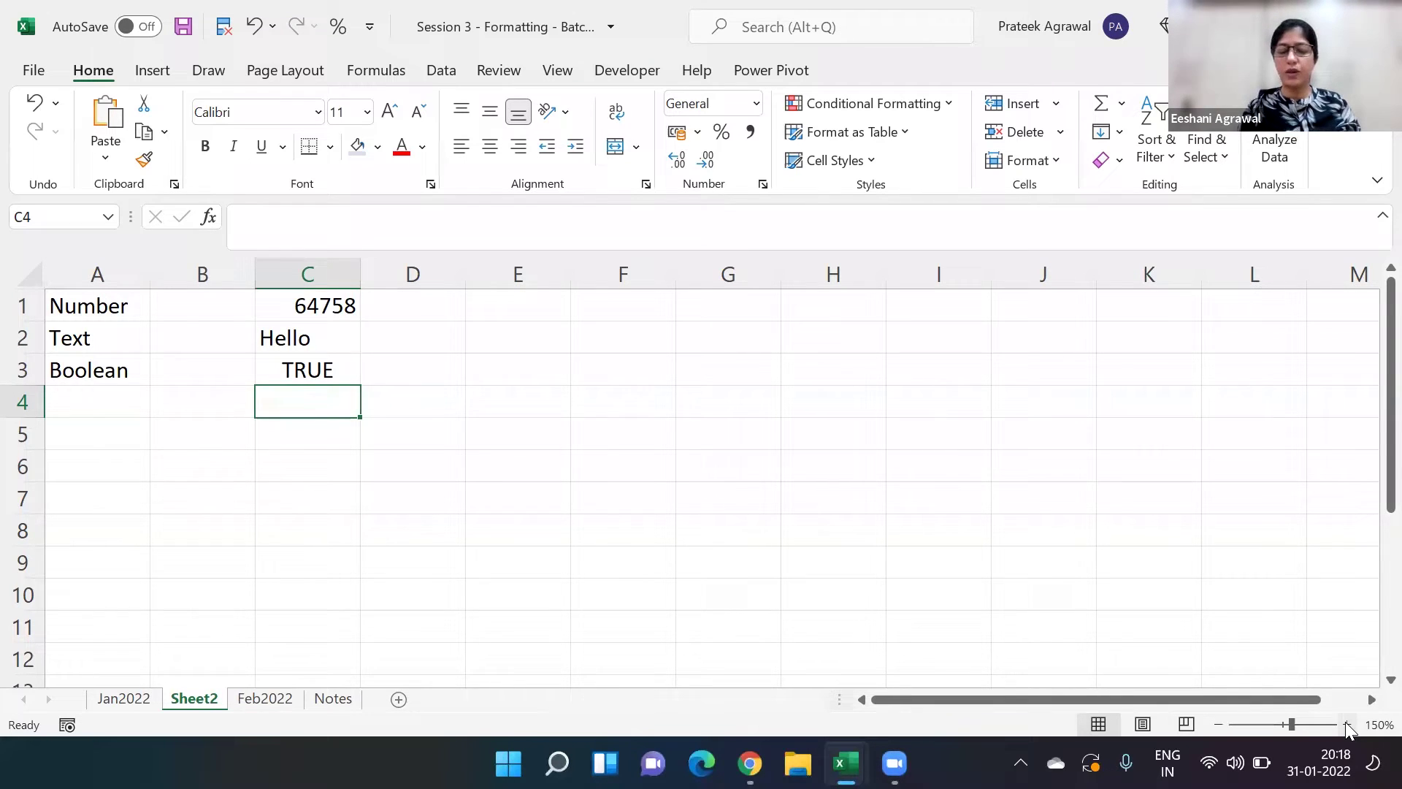
{"action": "key", "text": "Up"}
{"action": "key", "text": "Up"}
{"action": "key", "text": "Up"}
{"action": "key", "text": "Right"}
{"action": "key", "text": "Right"}
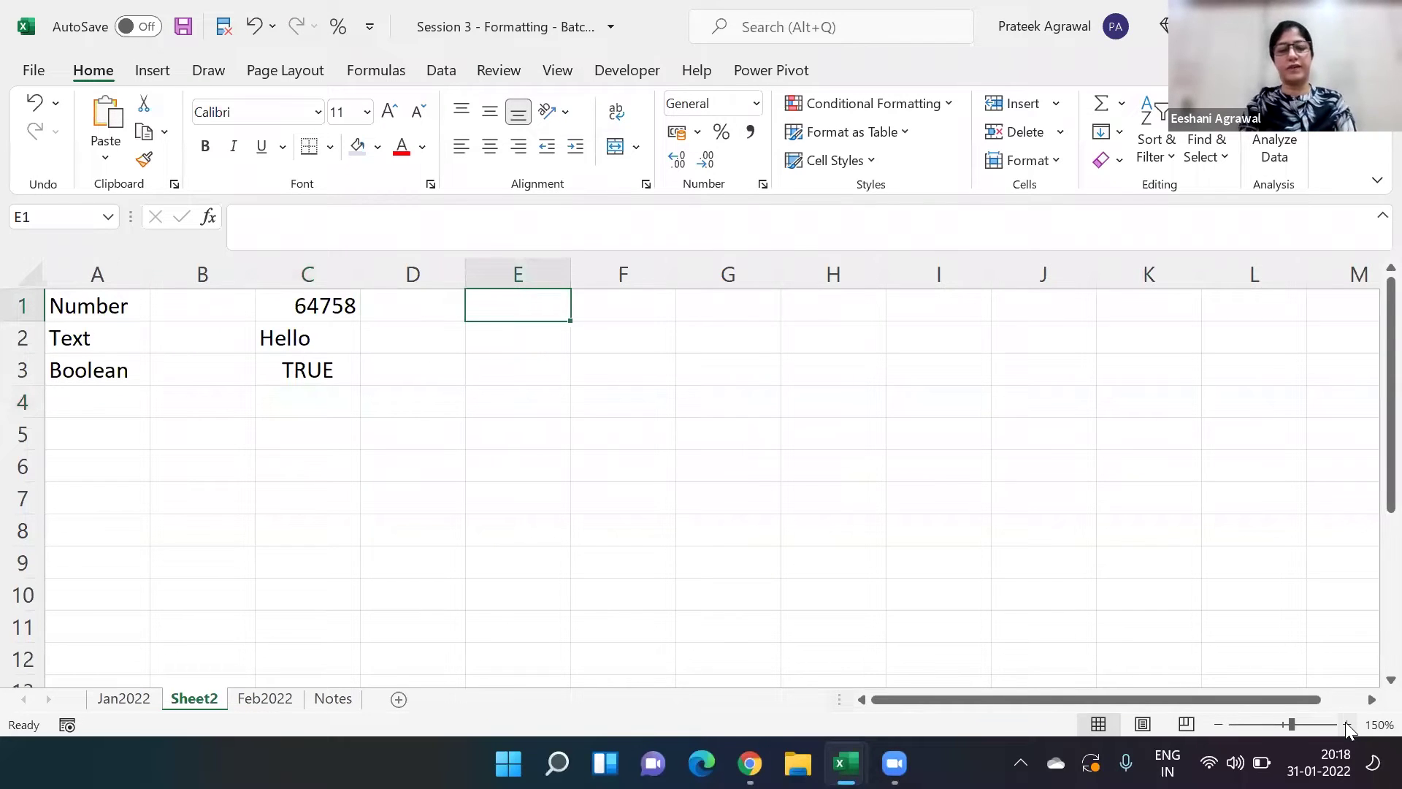
Step: Enter Hello20 in E1 and >= in E2
{"action": "type", "text": "Hel"}
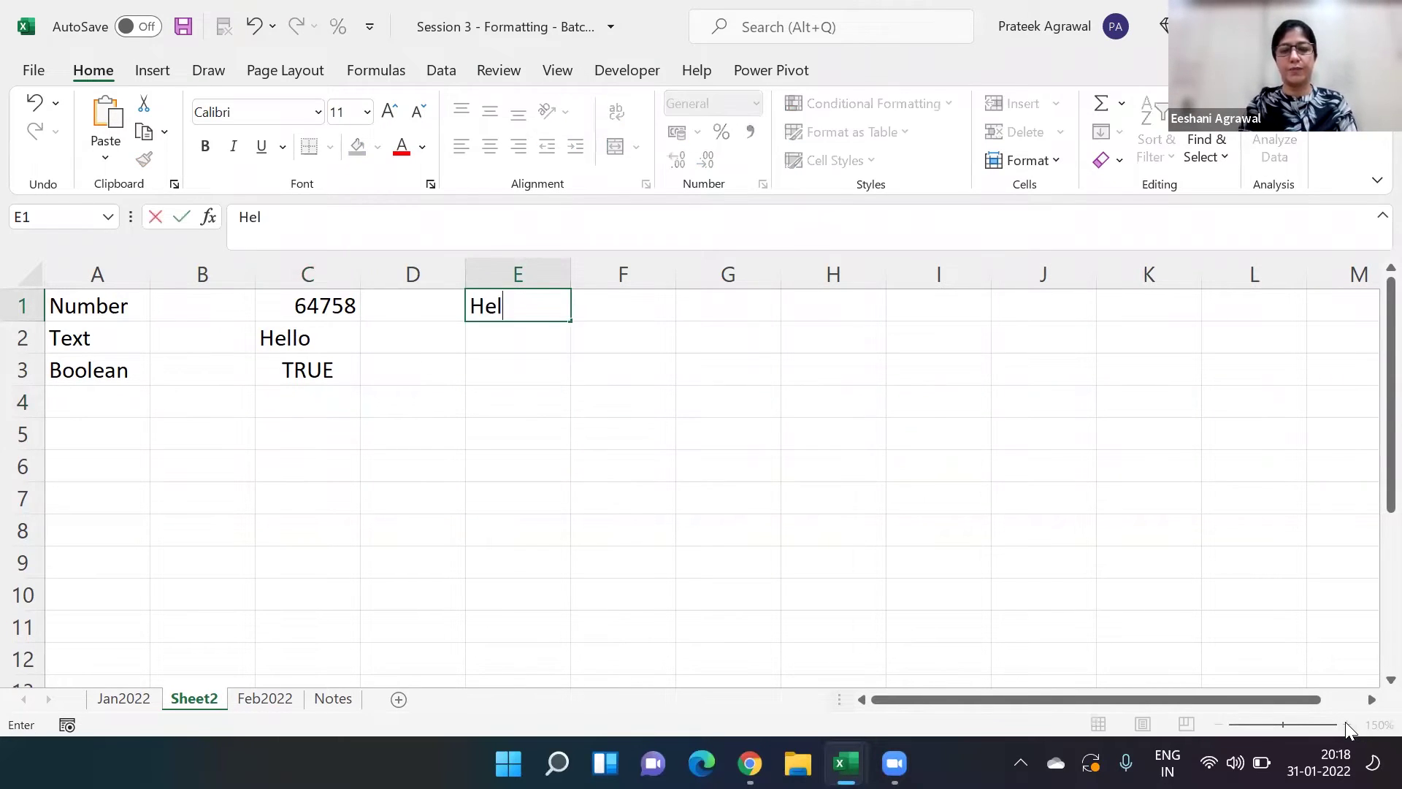
{"action": "type", "text": "lo20"}
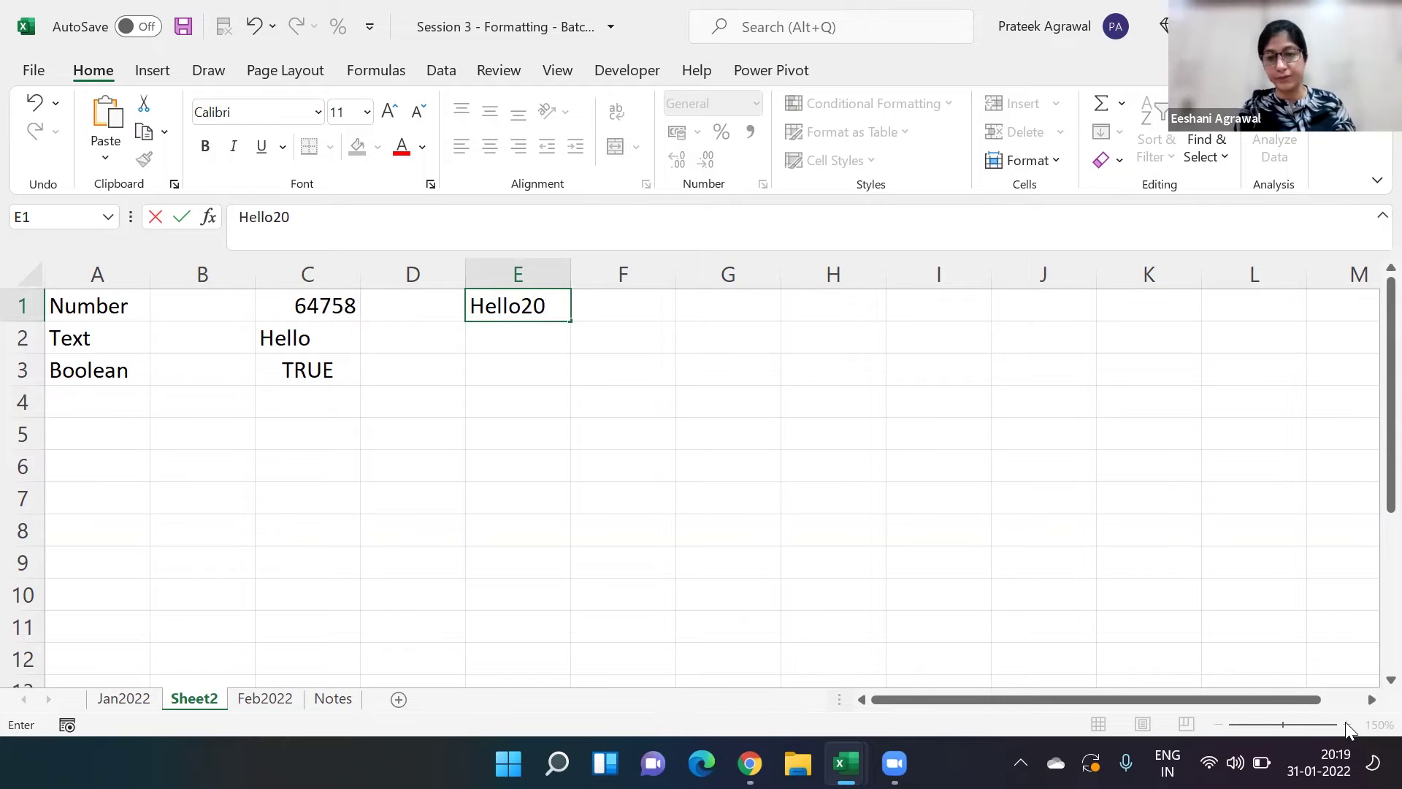
{"action": "key", "text": "Return"}
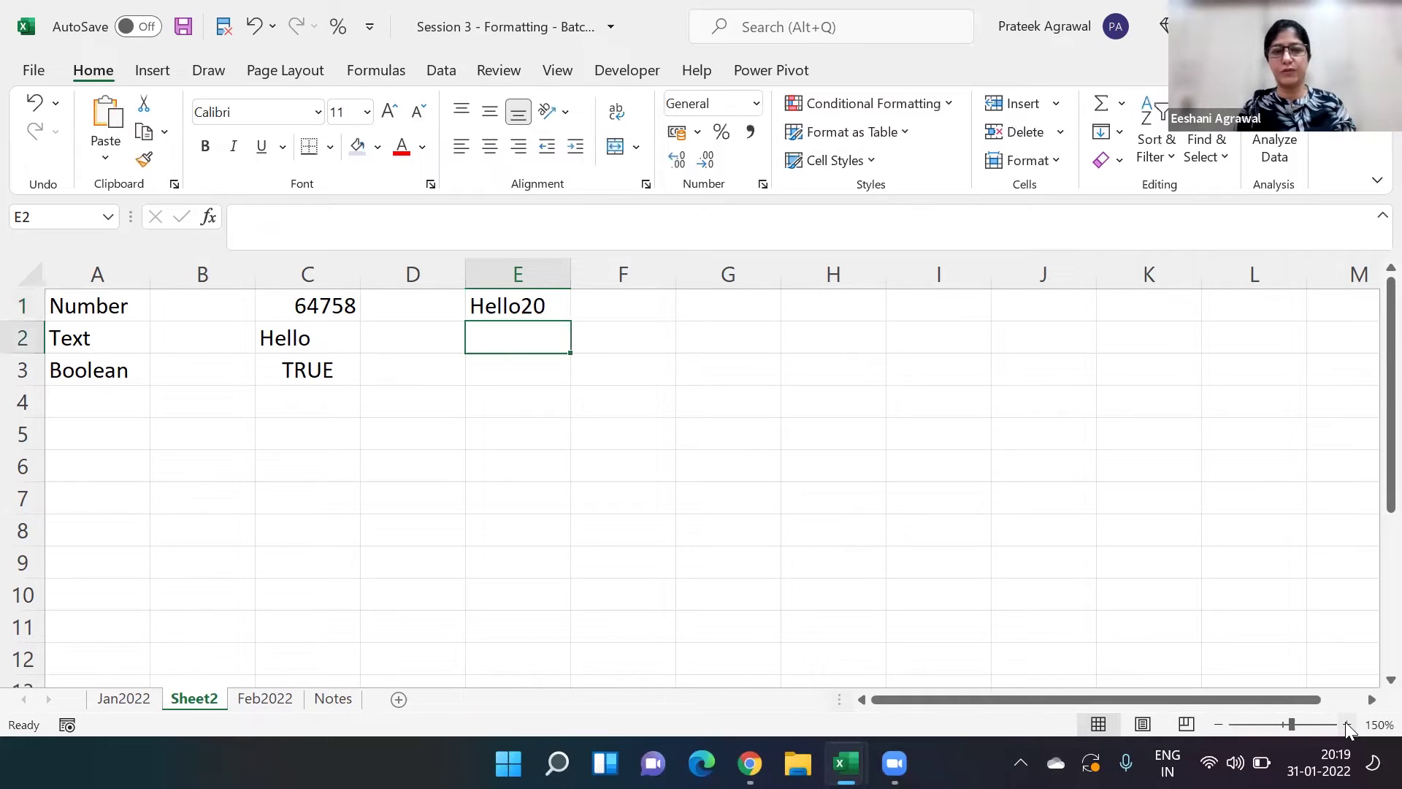
{"action": "type", "text": ">"}
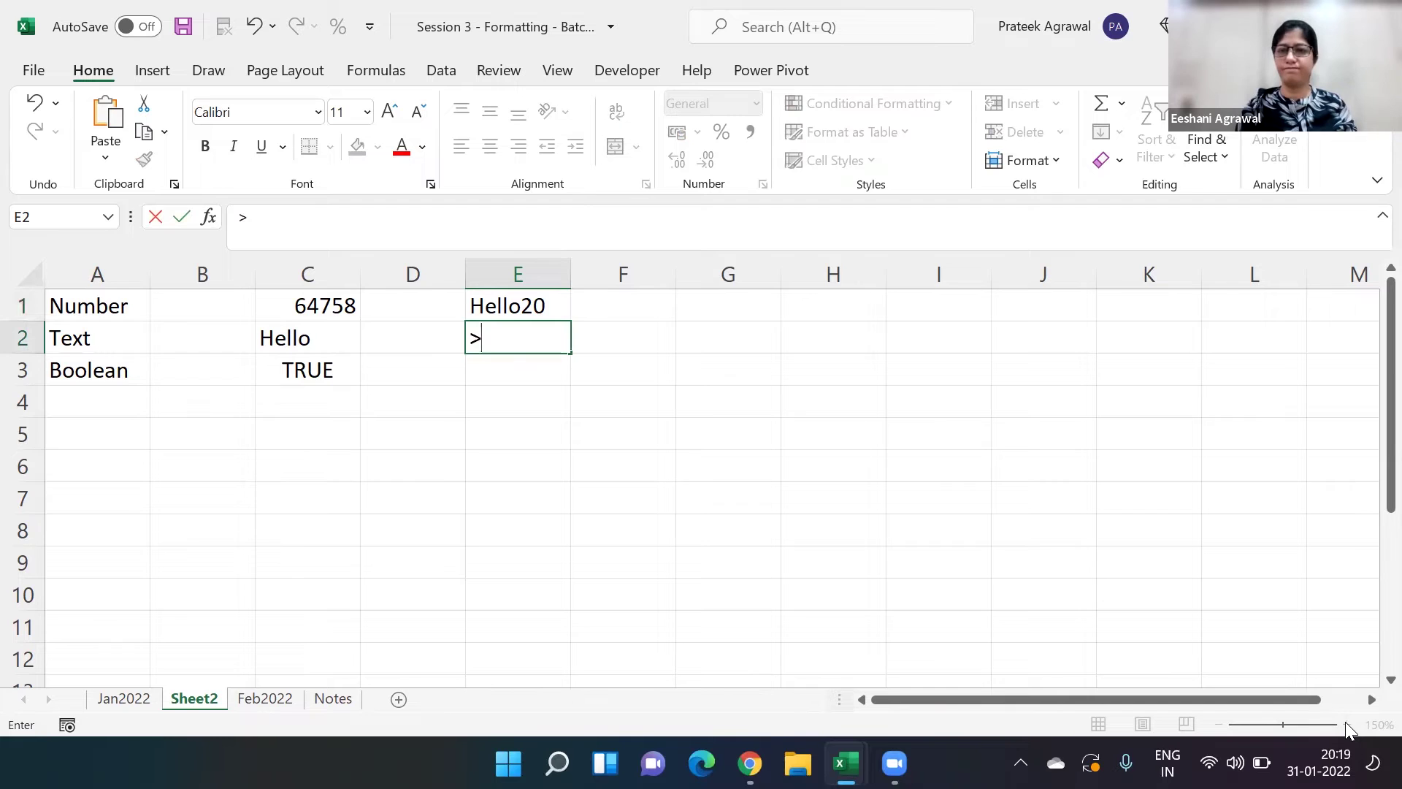
{"action": "type", "text": "="}
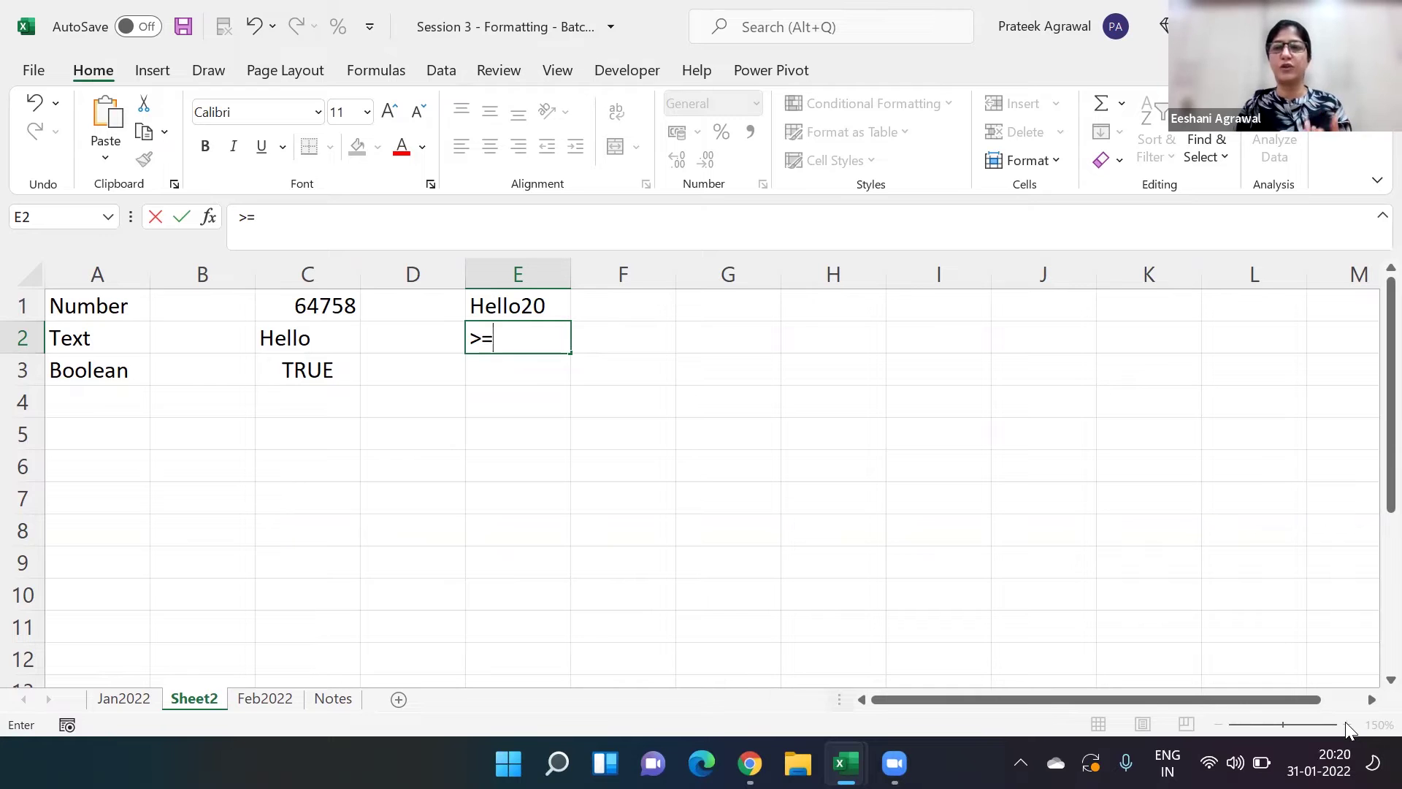
{"action": "key", "text": "Return"}
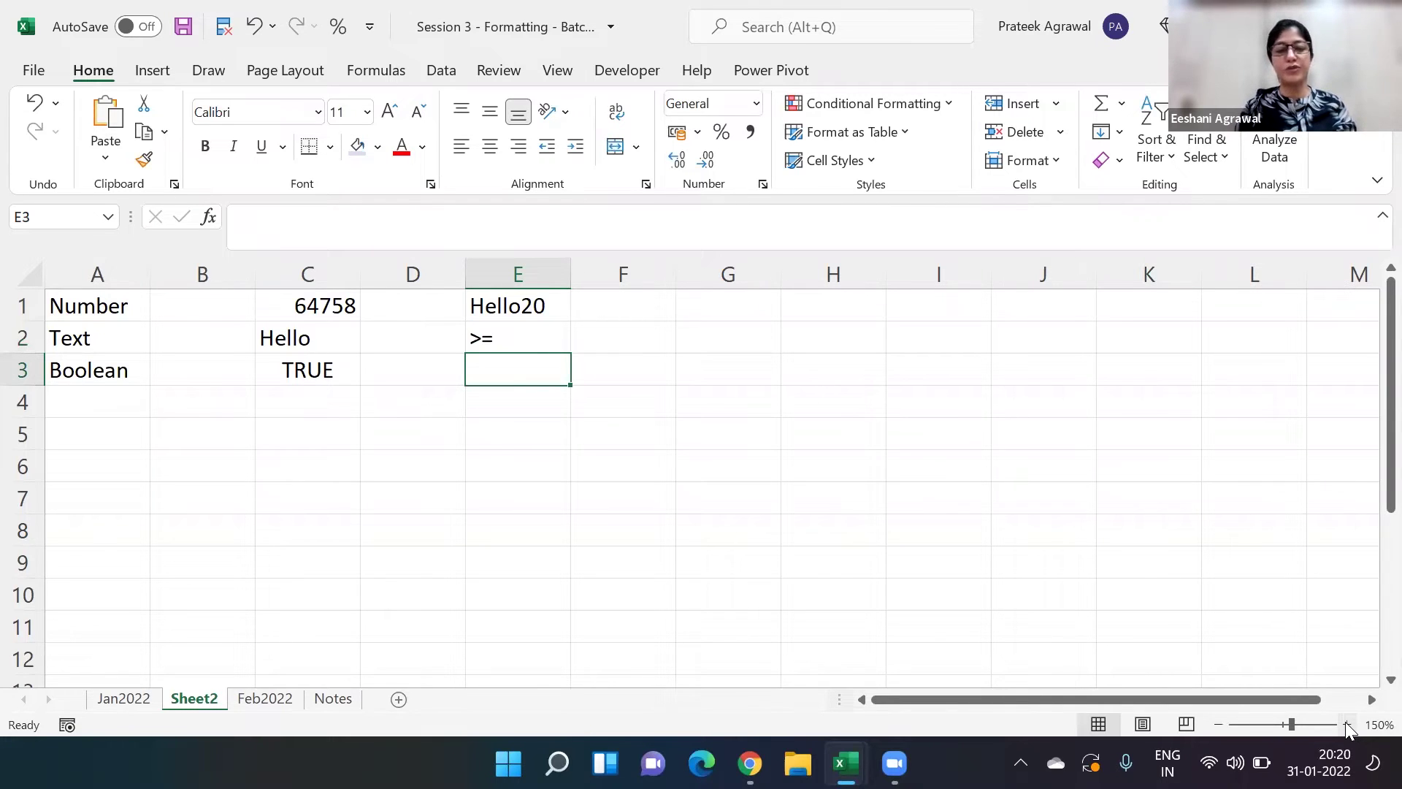
Step: Enter the date 31/1/2022 in E3 and widen column E to fit it
{"action": "type", "text": "31"}
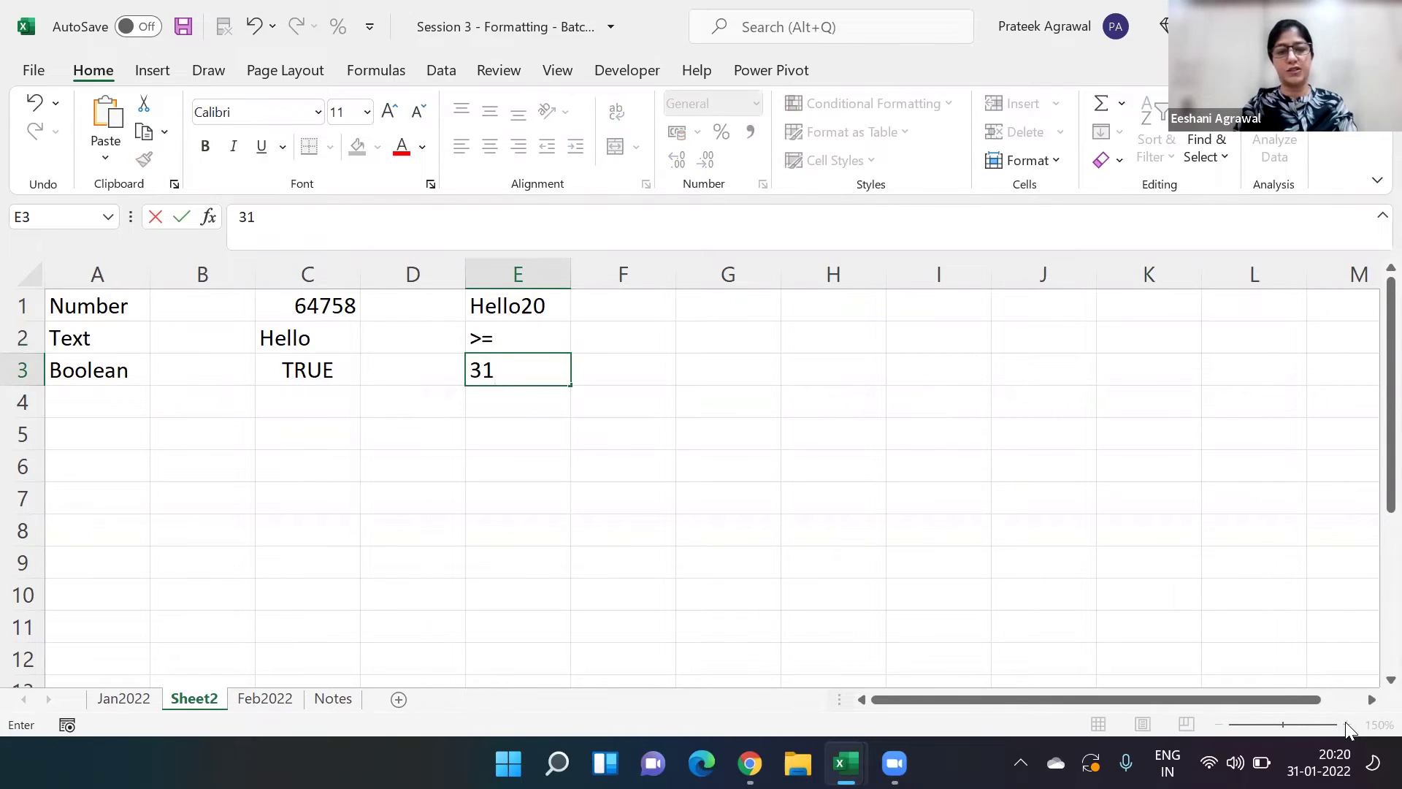
{"action": "type", "text": "/1/"}
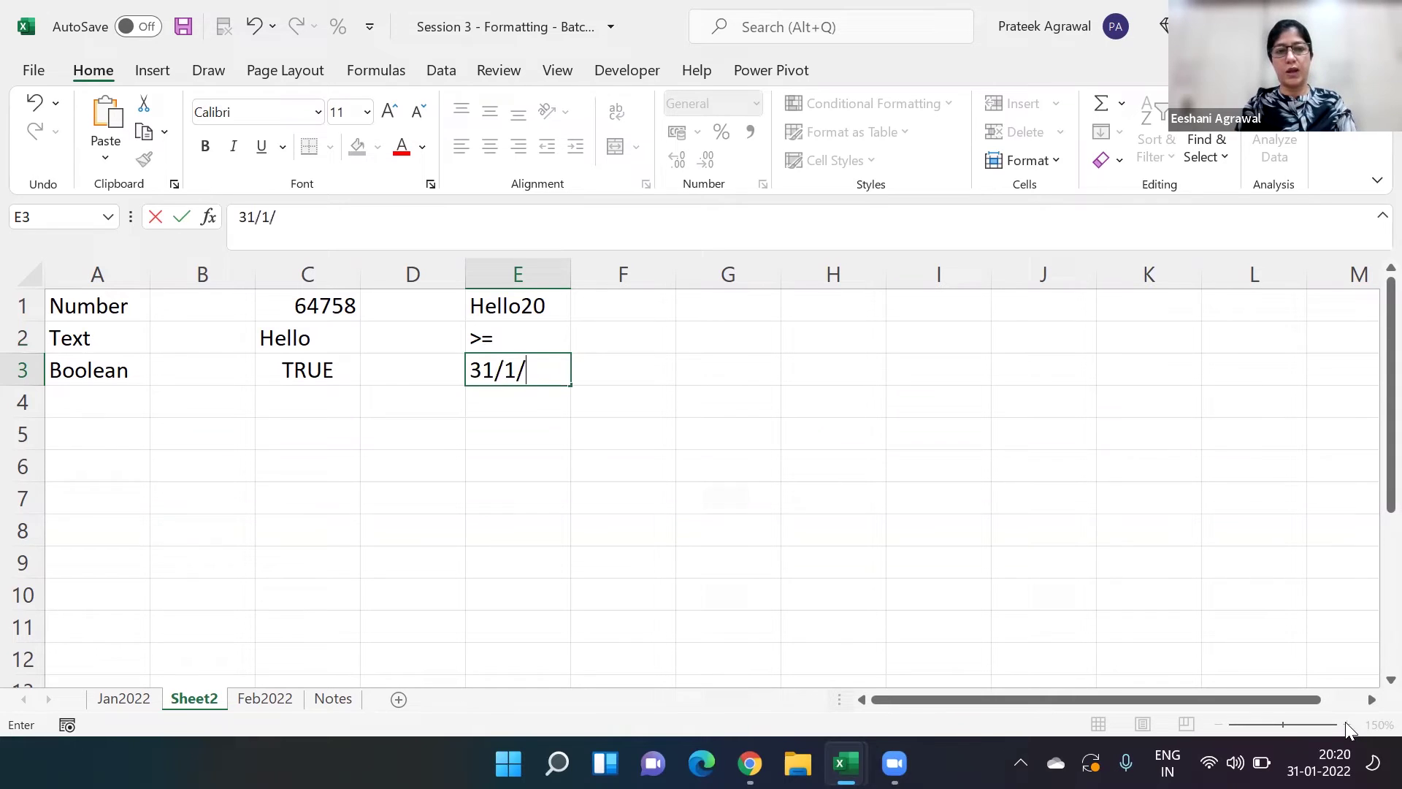
{"action": "type", "text": "2022"}
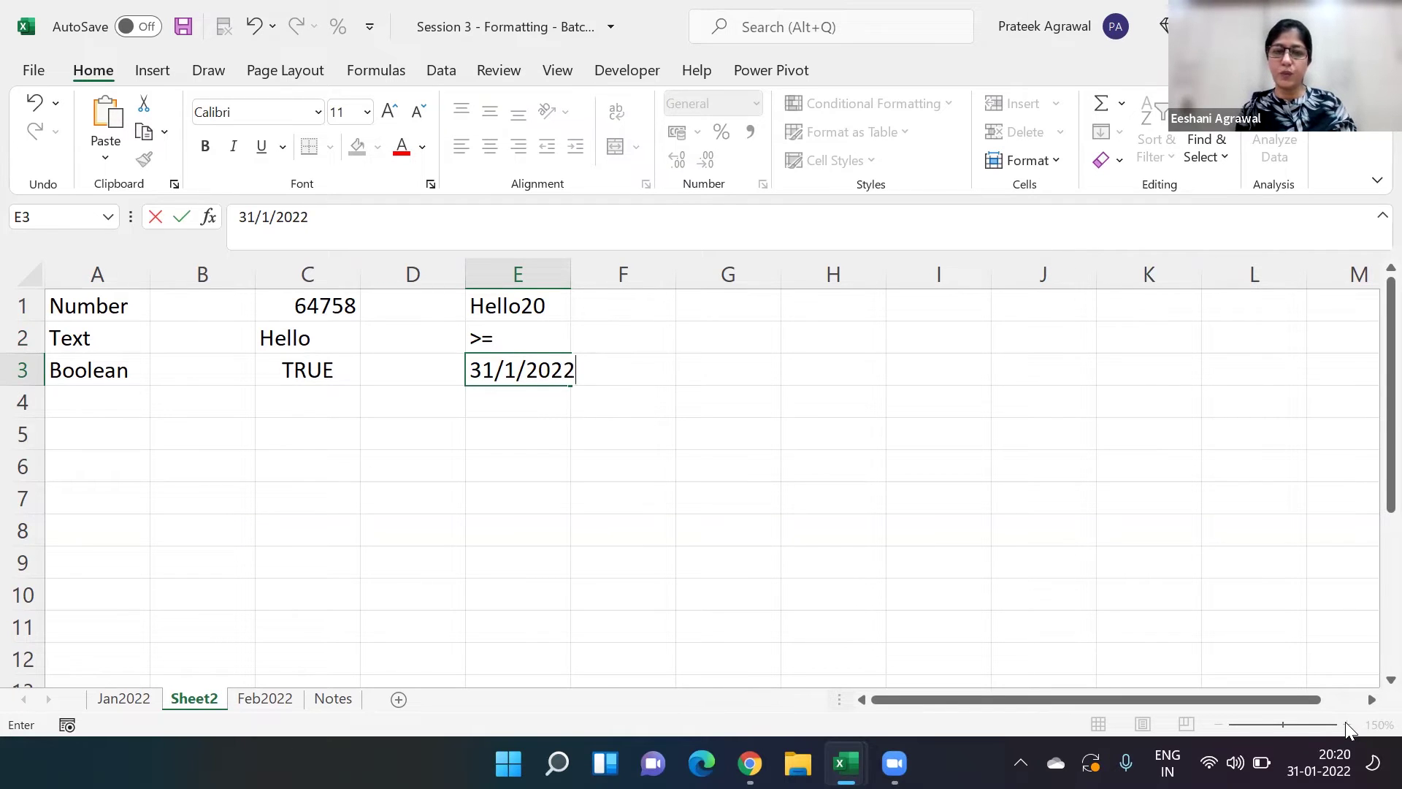
{"action": "key", "text": "Return"}
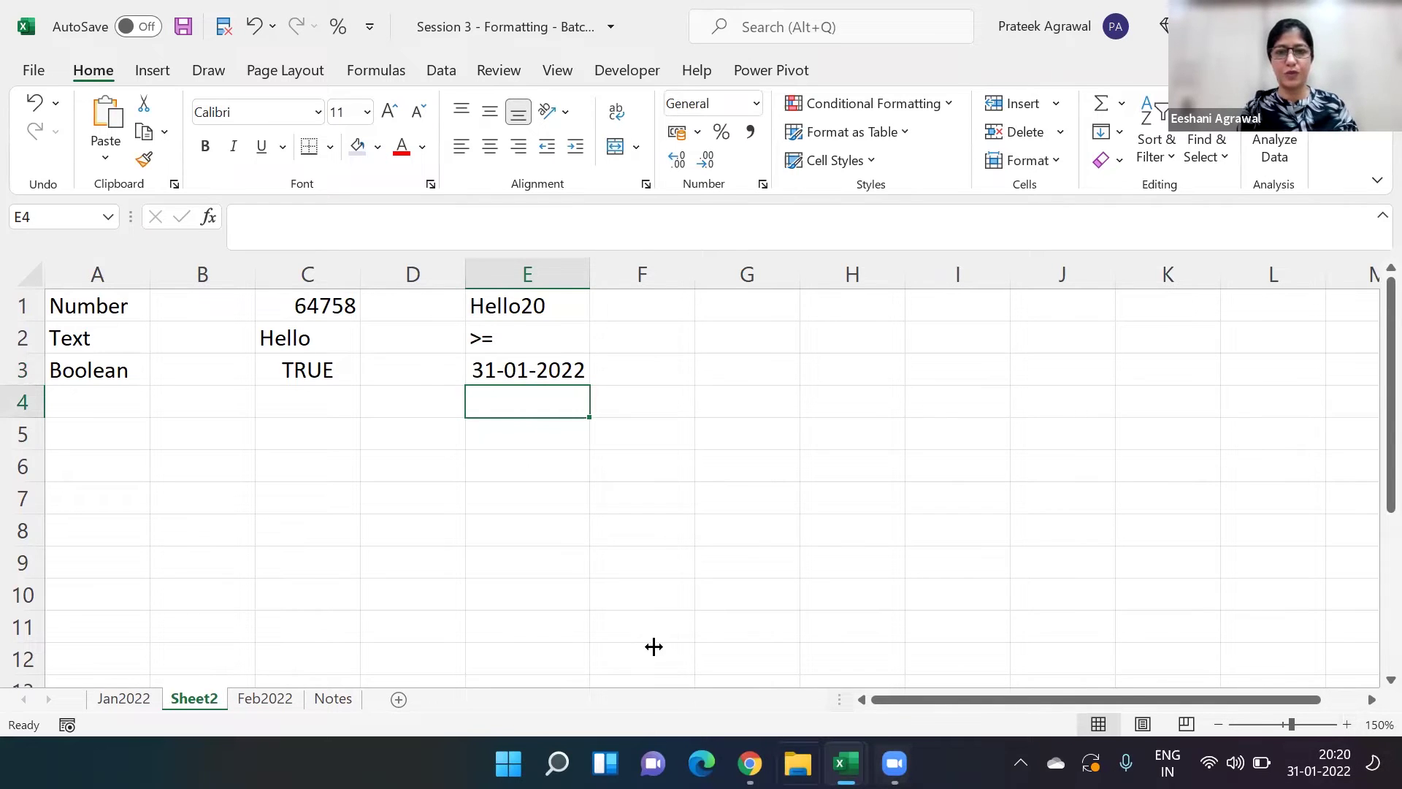
{"action": "left_click_drag", "start_coordinate": [590, 274], "coordinate": [675, 275]}
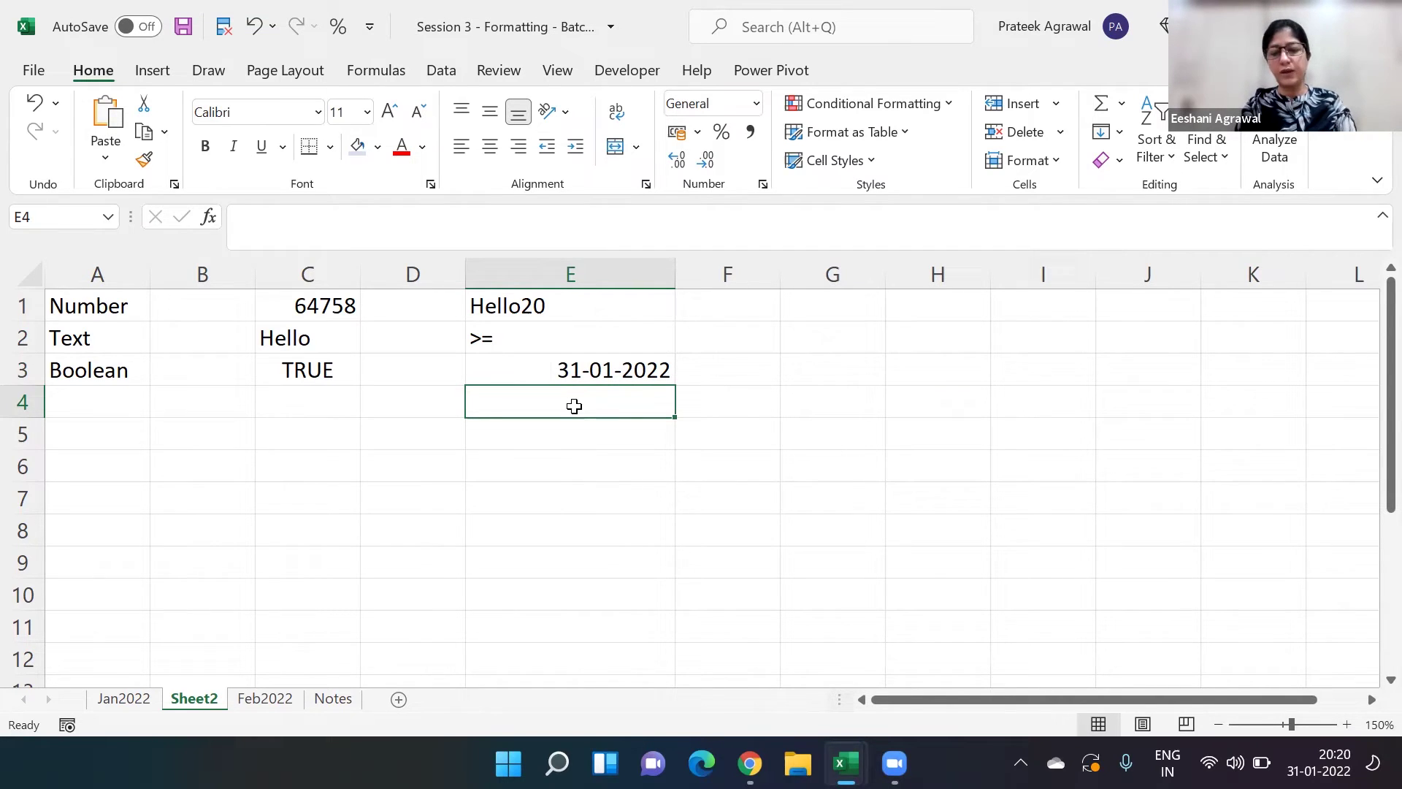
Step: Enter 31.01.2022 in E4 and inspect it as left-aligned text
{"action": "type", "text": "31."}
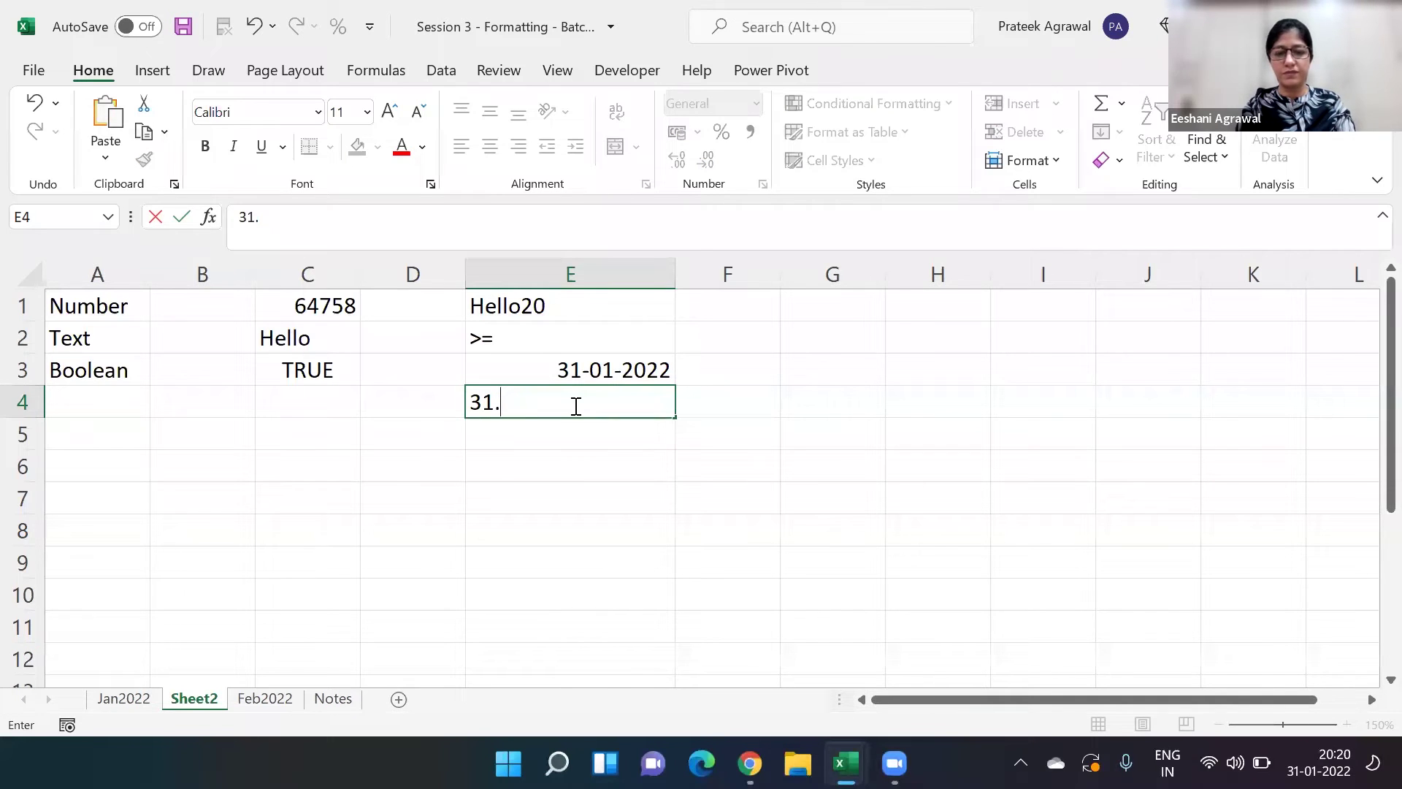
{"action": "type", "text": "01.20"}
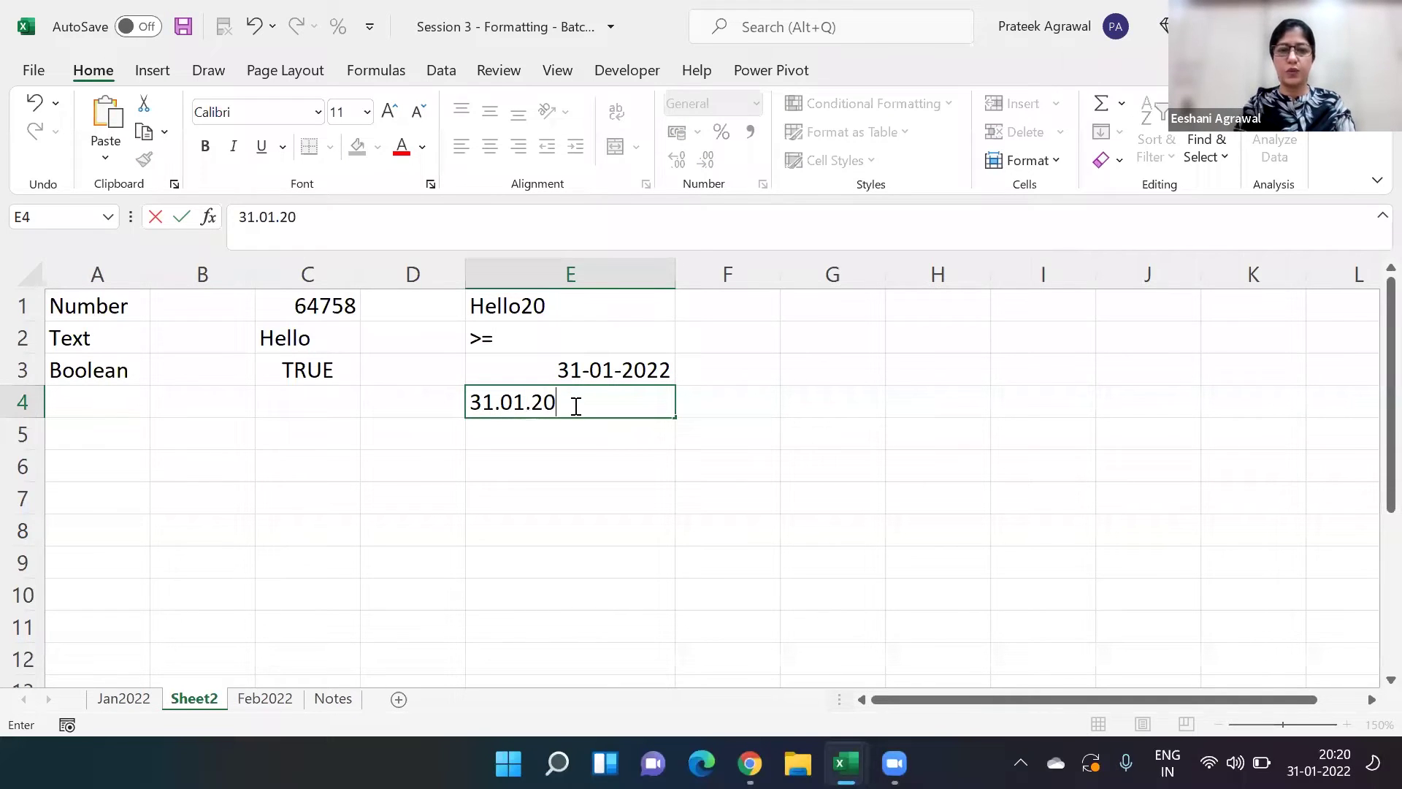
{"action": "type", "text": "22"}
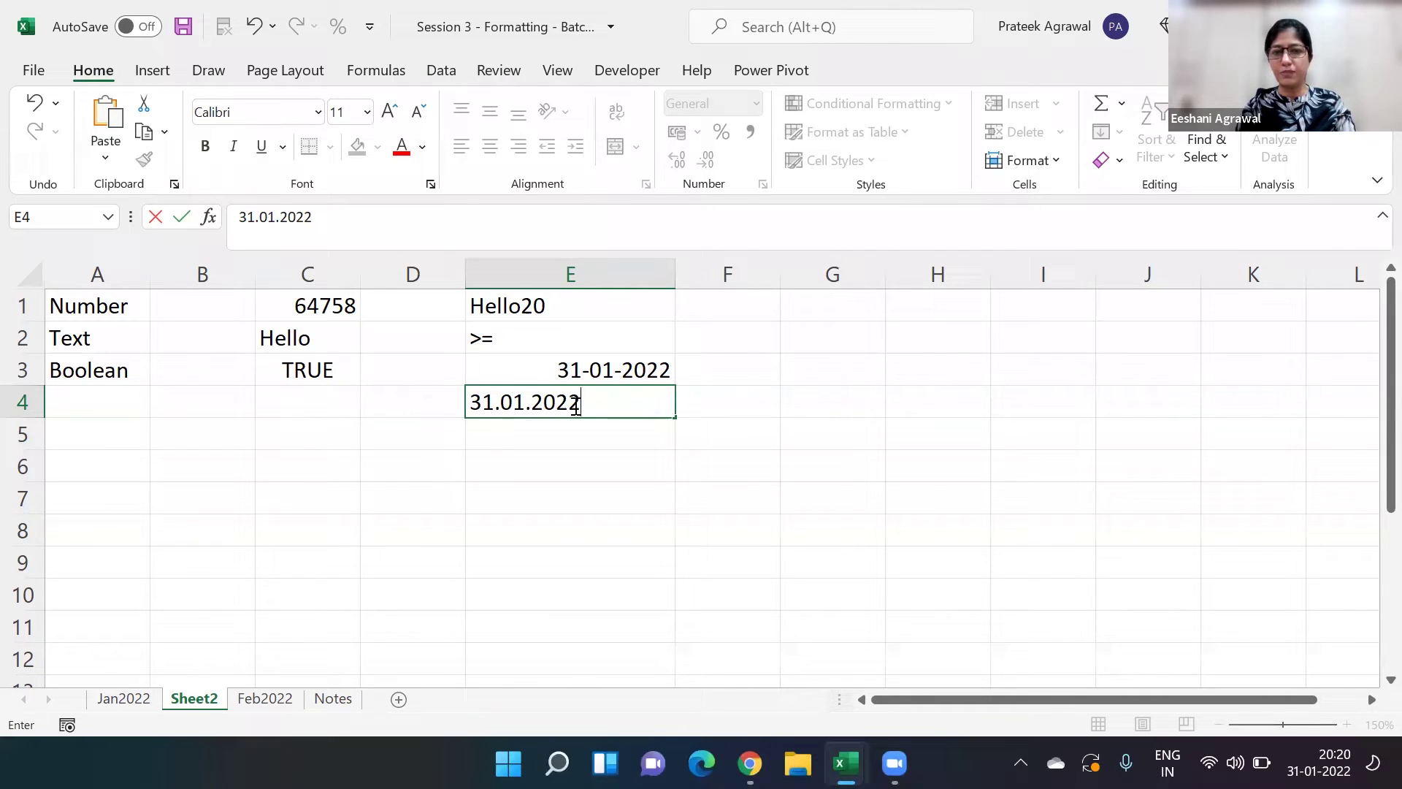
{"action": "key", "text": "Return"}
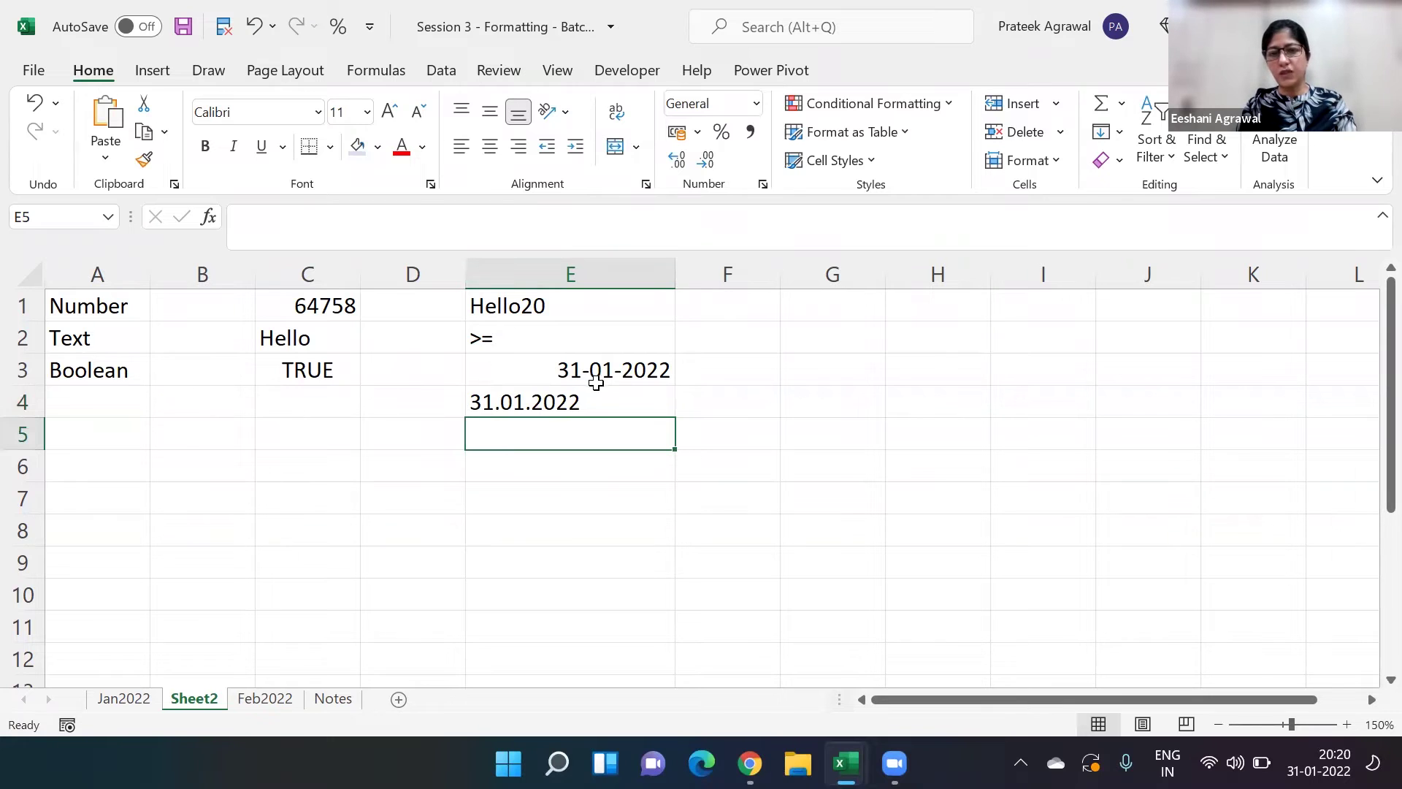
{"action": "left_click", "coordinate": [470, 396]}
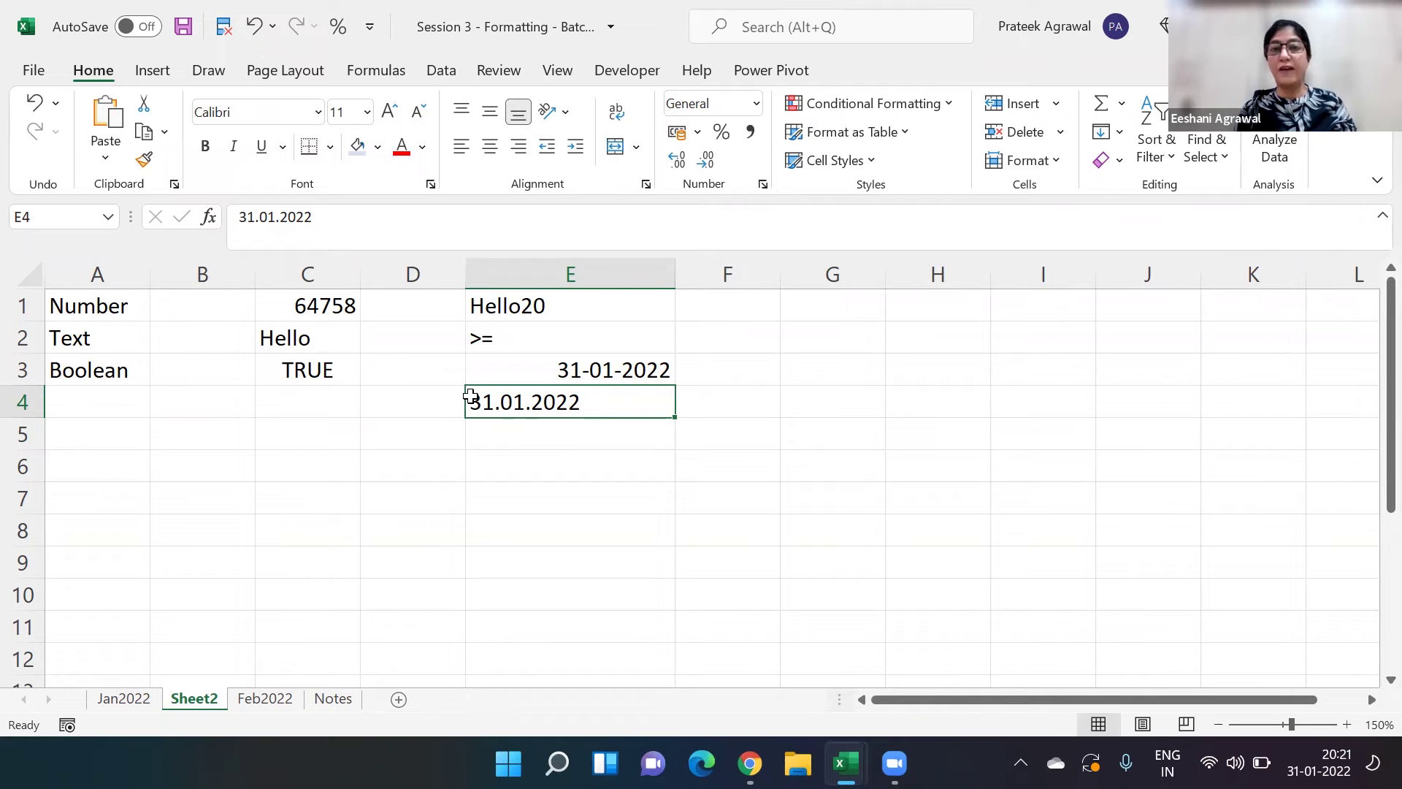
{"action": "key", "text": "Down"}
{"action": "key", "text": "Down"}
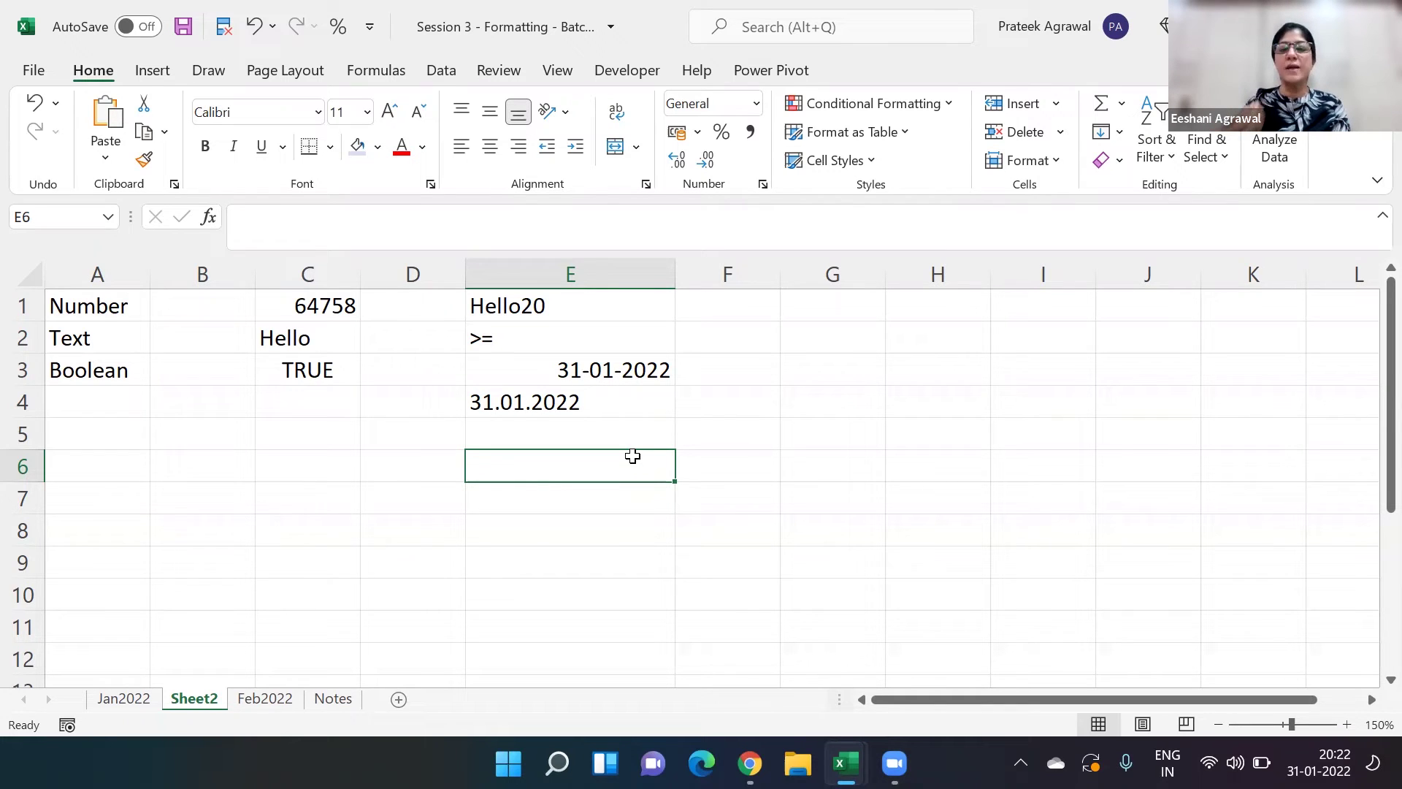
Step: Clear E4, then label F2 mm/dd/yy and F3 mm-dd-yy
{"action": "left_click", "coordinate": [538, 392]}
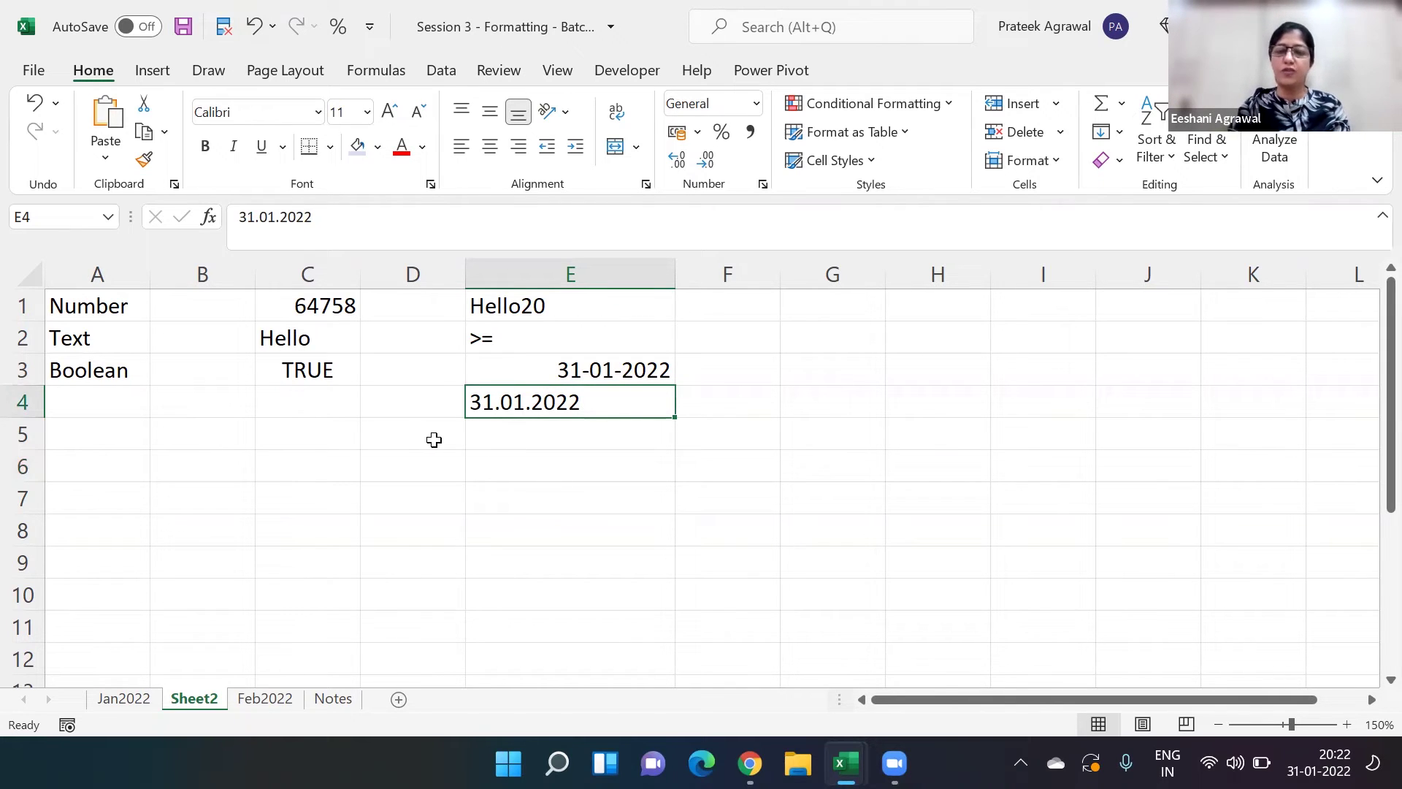
{"action": "key", "text": "Delete"}
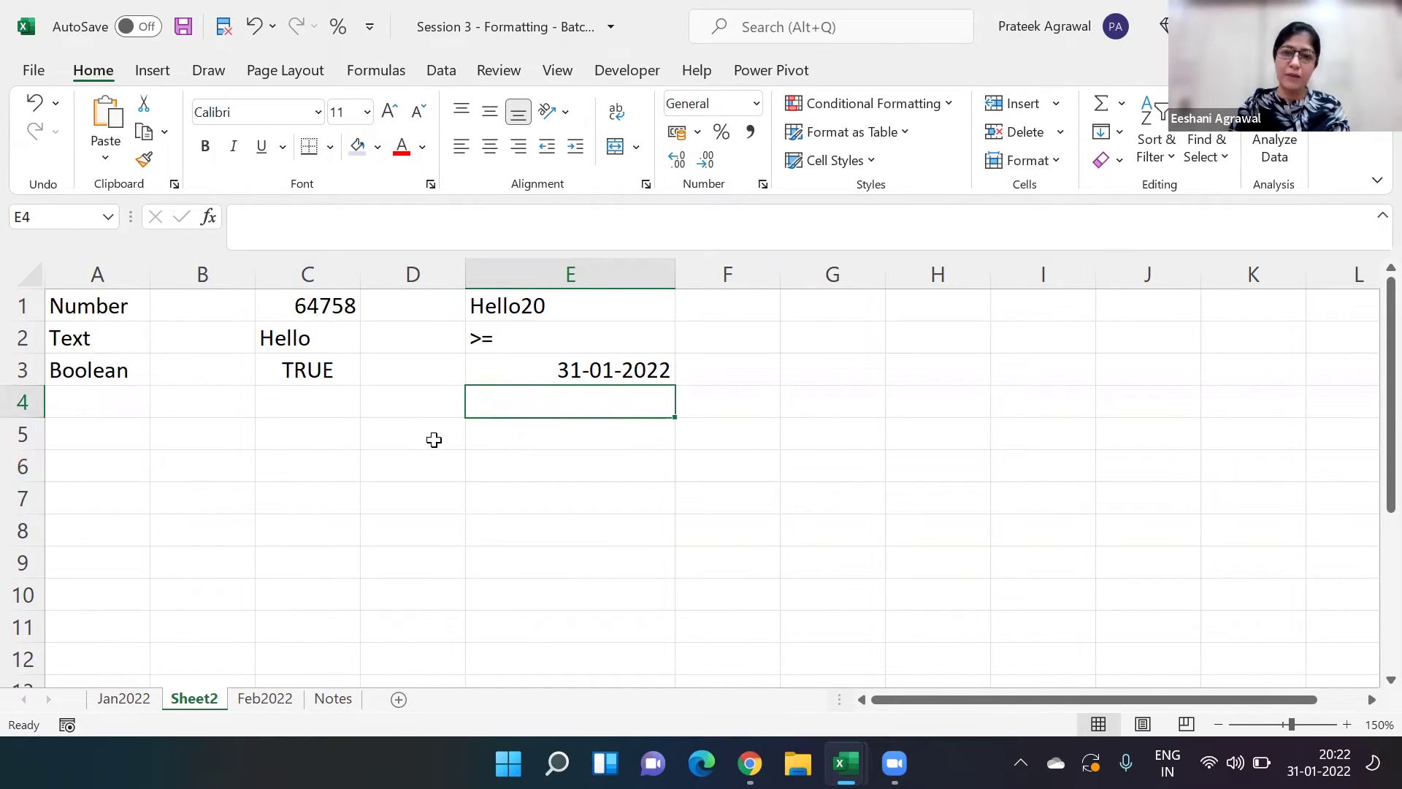
{"action": "key", "text": "Up"}
{"action": "key", "text": "Up"}
{"action": "key", "text": "Right"}
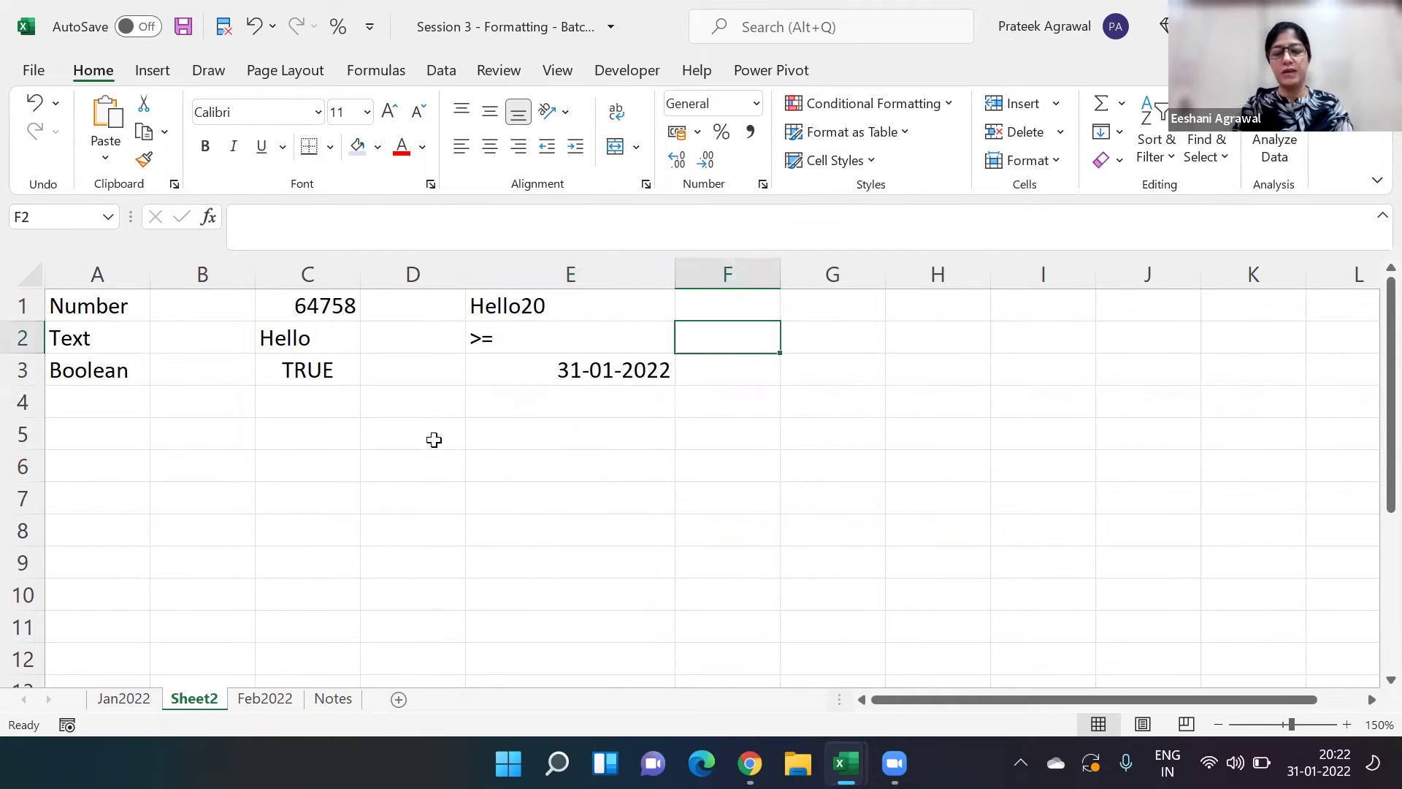
{"action": "type", "text": "mm/"}
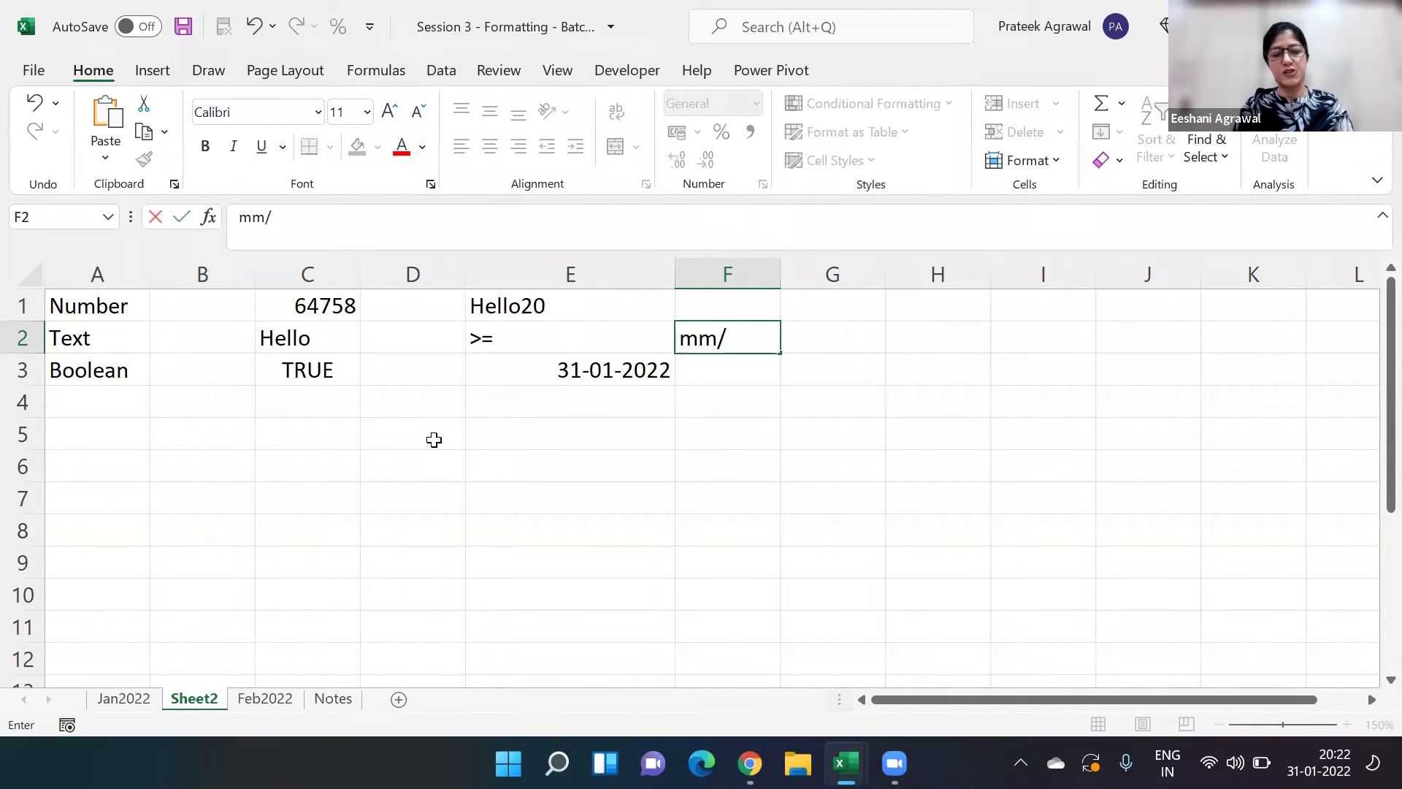
{"action": "type", "text": "dd/yy"}
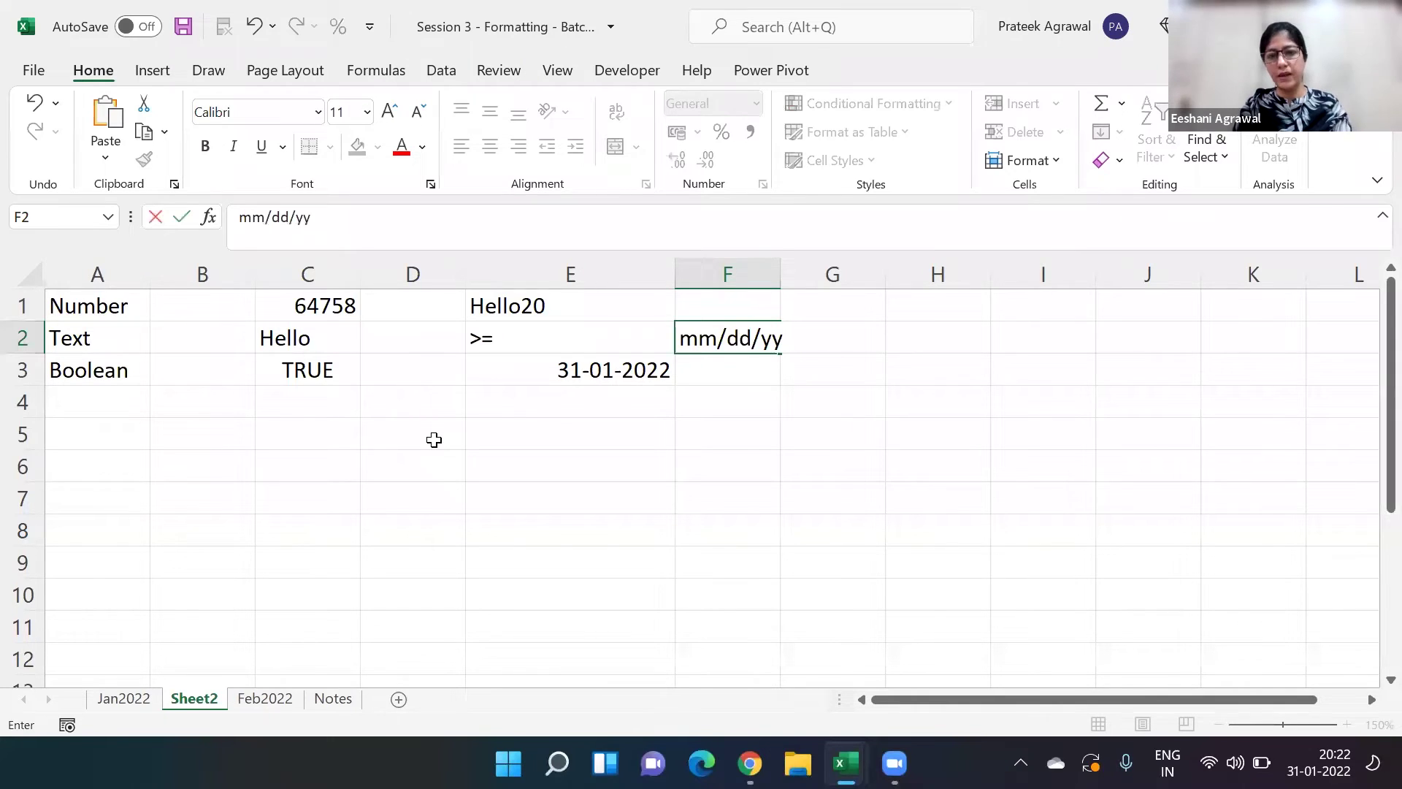
{"action": "key", "text": "Return"}
{"action": "type", "text": "mm"}
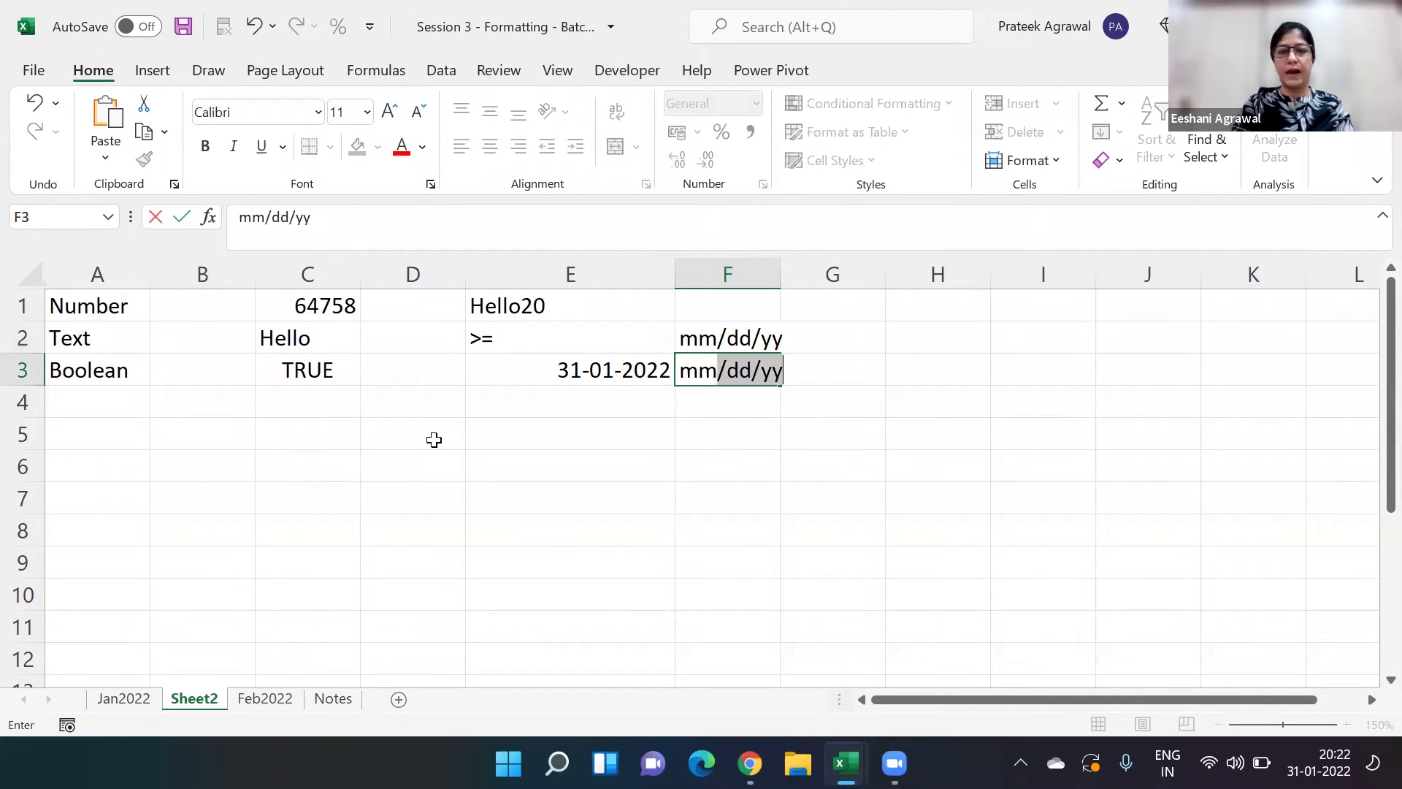
{"action": "type", "text": "-dd-yy"}
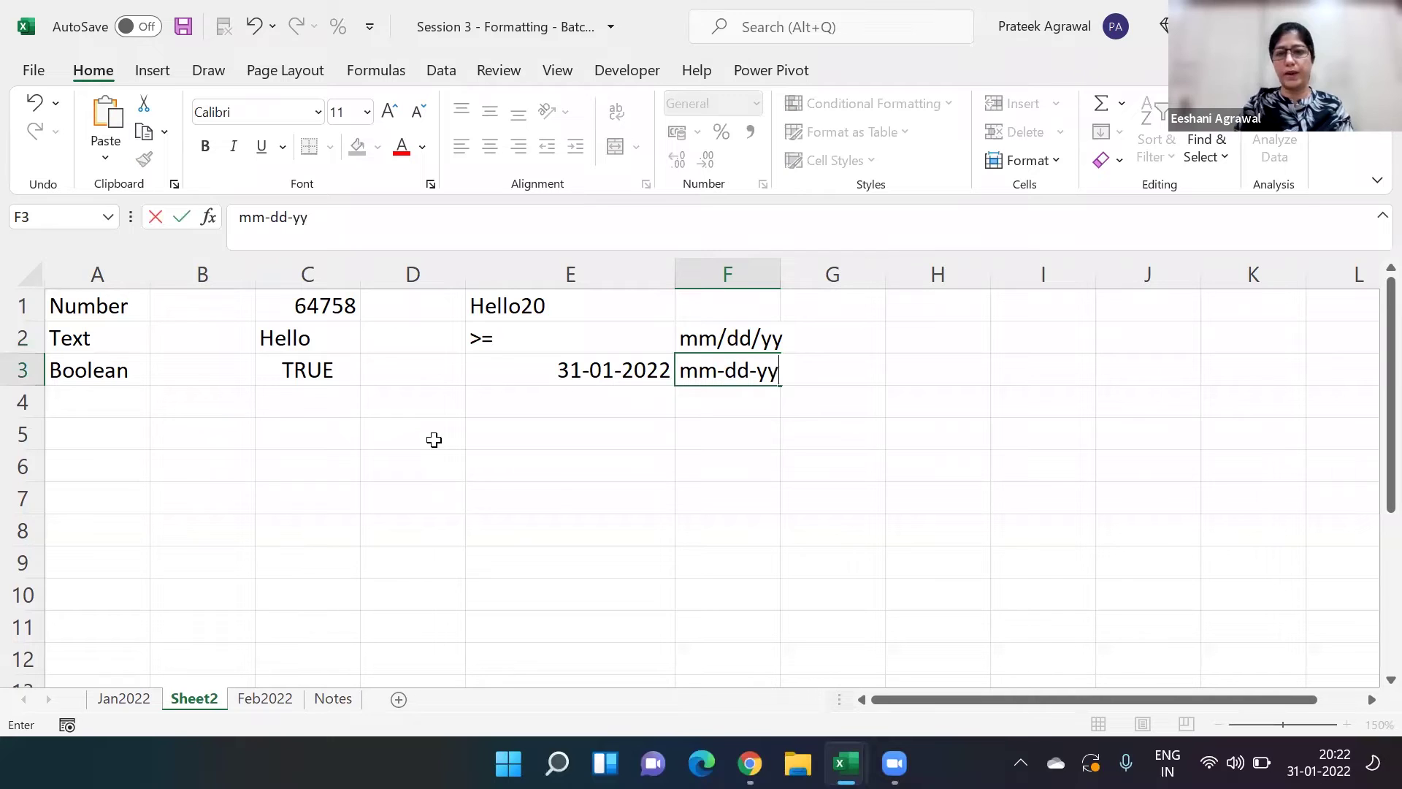
{"action": "key", "text": "Return"}
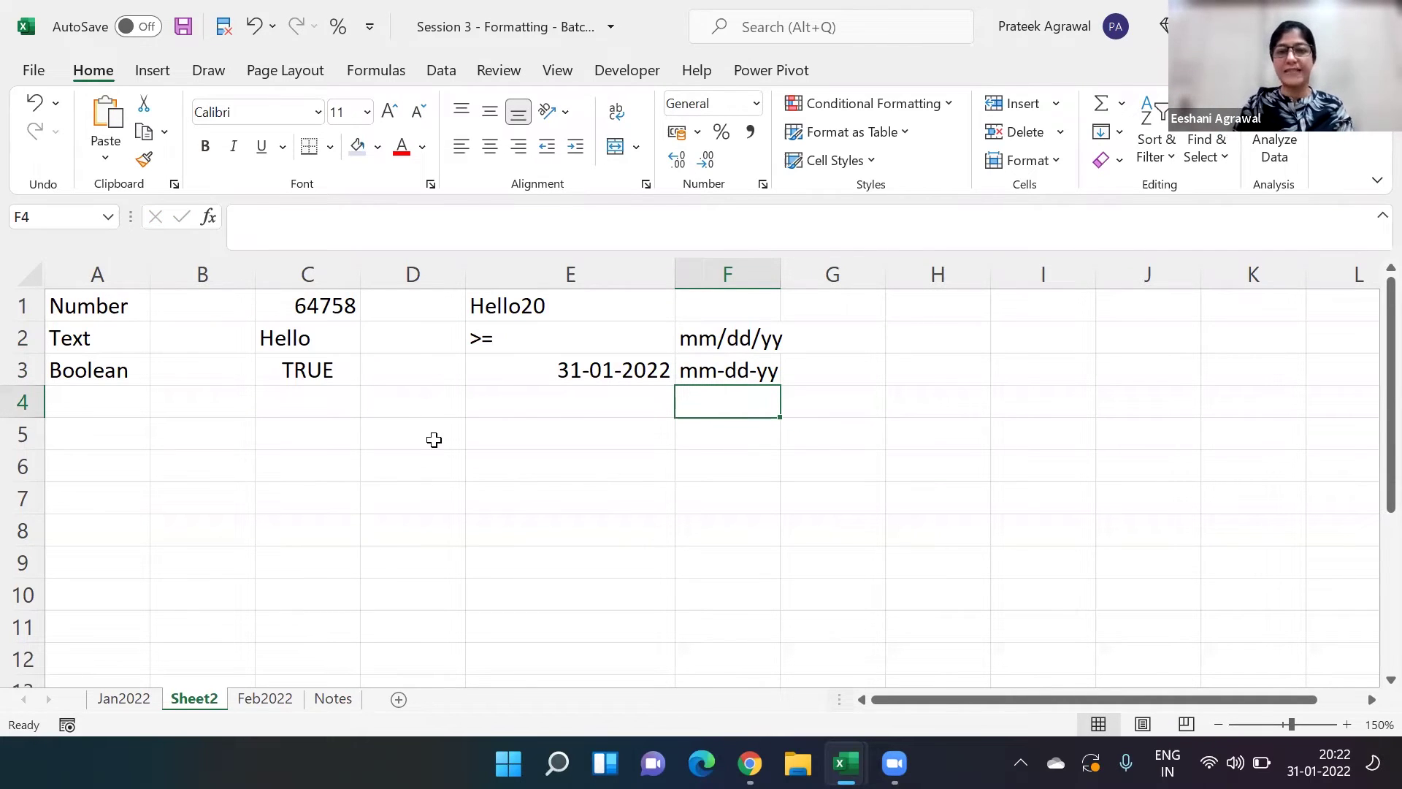
Step: Type the label Whole number in H2
{"action": "key", "text": "Up"}
{"action": "key", "text": "Right"}
{"action": "key", "text": "Right"}
{"action": "key", "text": "Right"}
{"action": "key", "text": "Right"}
{"action": "key", "text": "Right"}
{"action": "key", "text": "Right"}
{"action": "key", "text": "Right"}
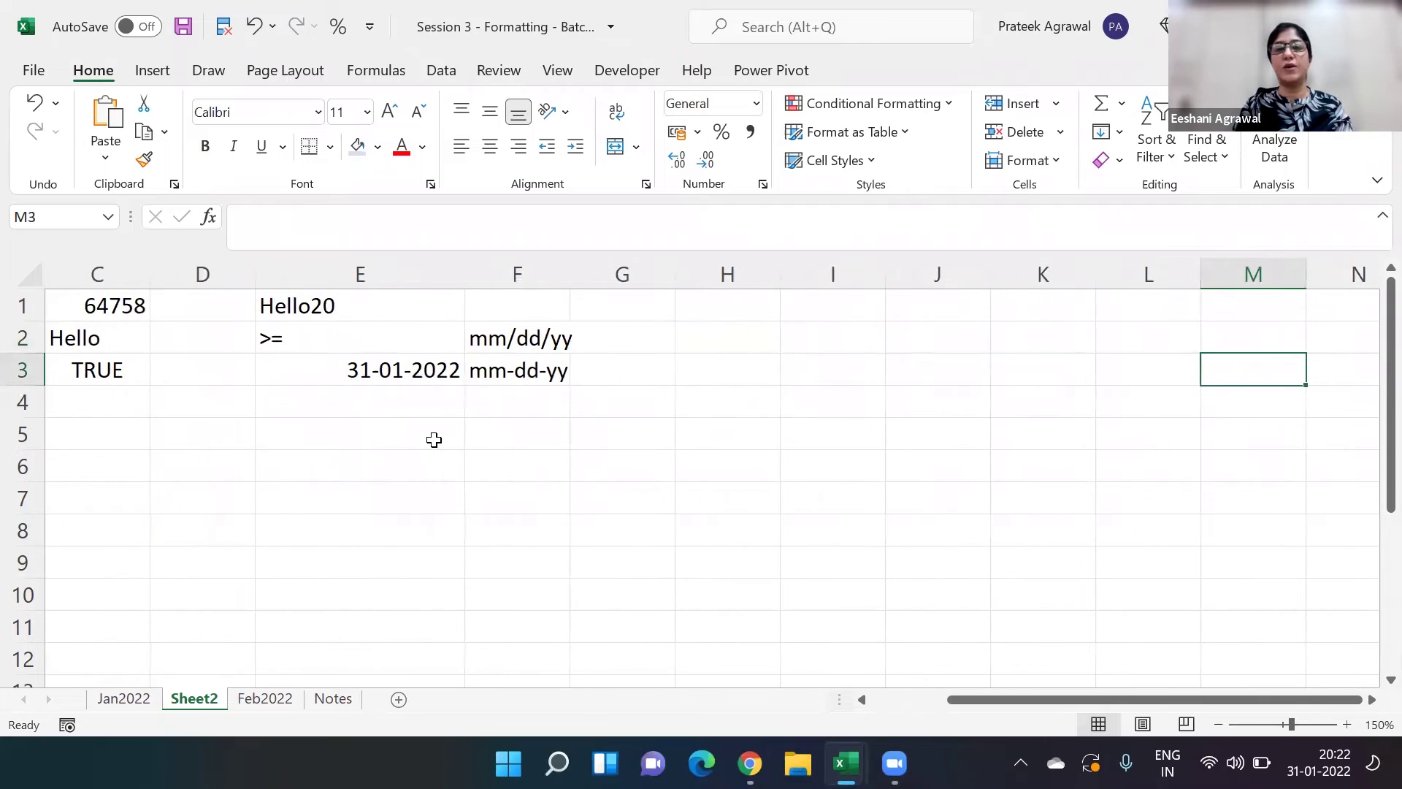
{"action": "key", "text": "Left"}
{"action": "key", "text": "Left"}
{"action": "key", "text": "Left"}
{"action": "key", "text": "Left"}
{"action": "key", "text": "Left"}
{"action": "key", "text": "Up"}
{"action": "type", "text": "Whole number"}
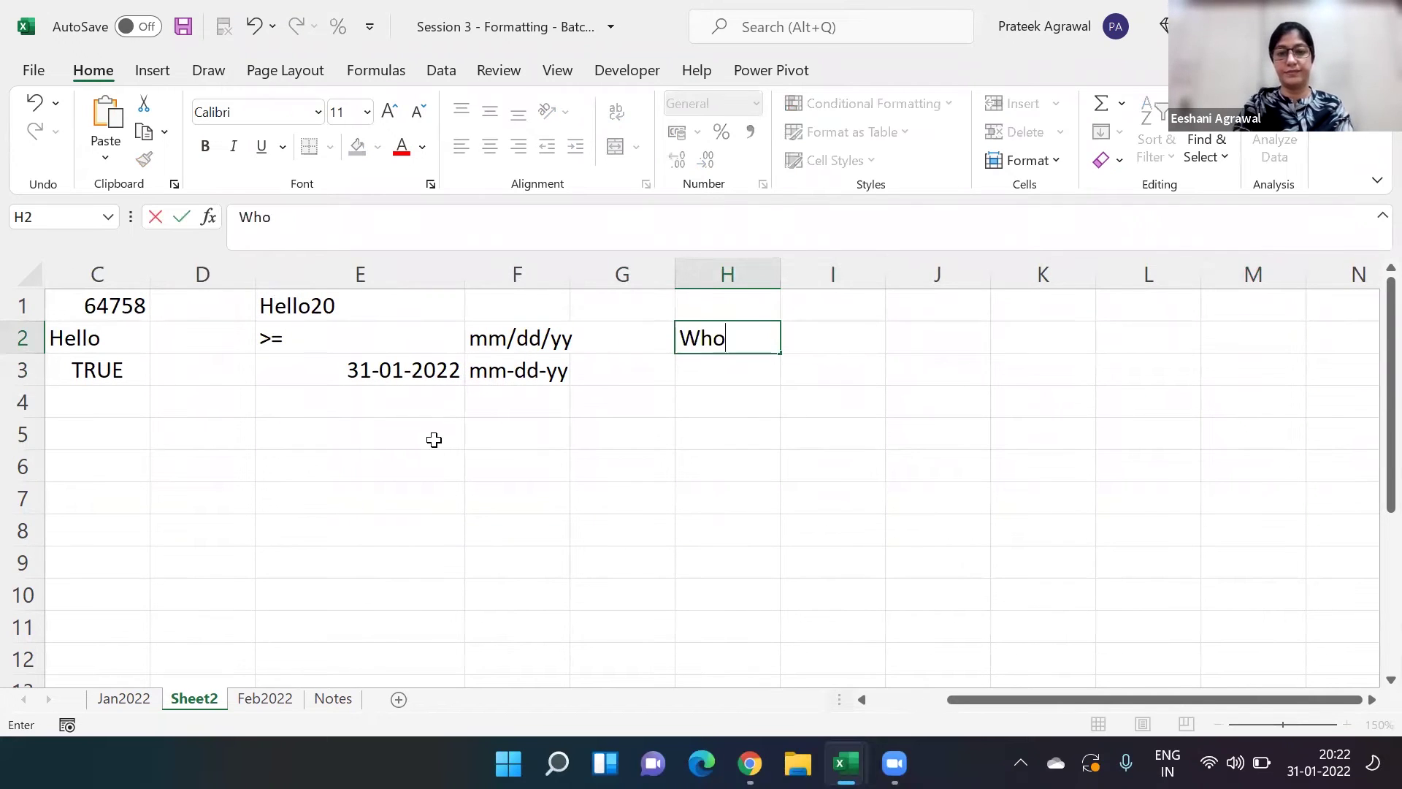
{"action": "key", "text": "Return"}
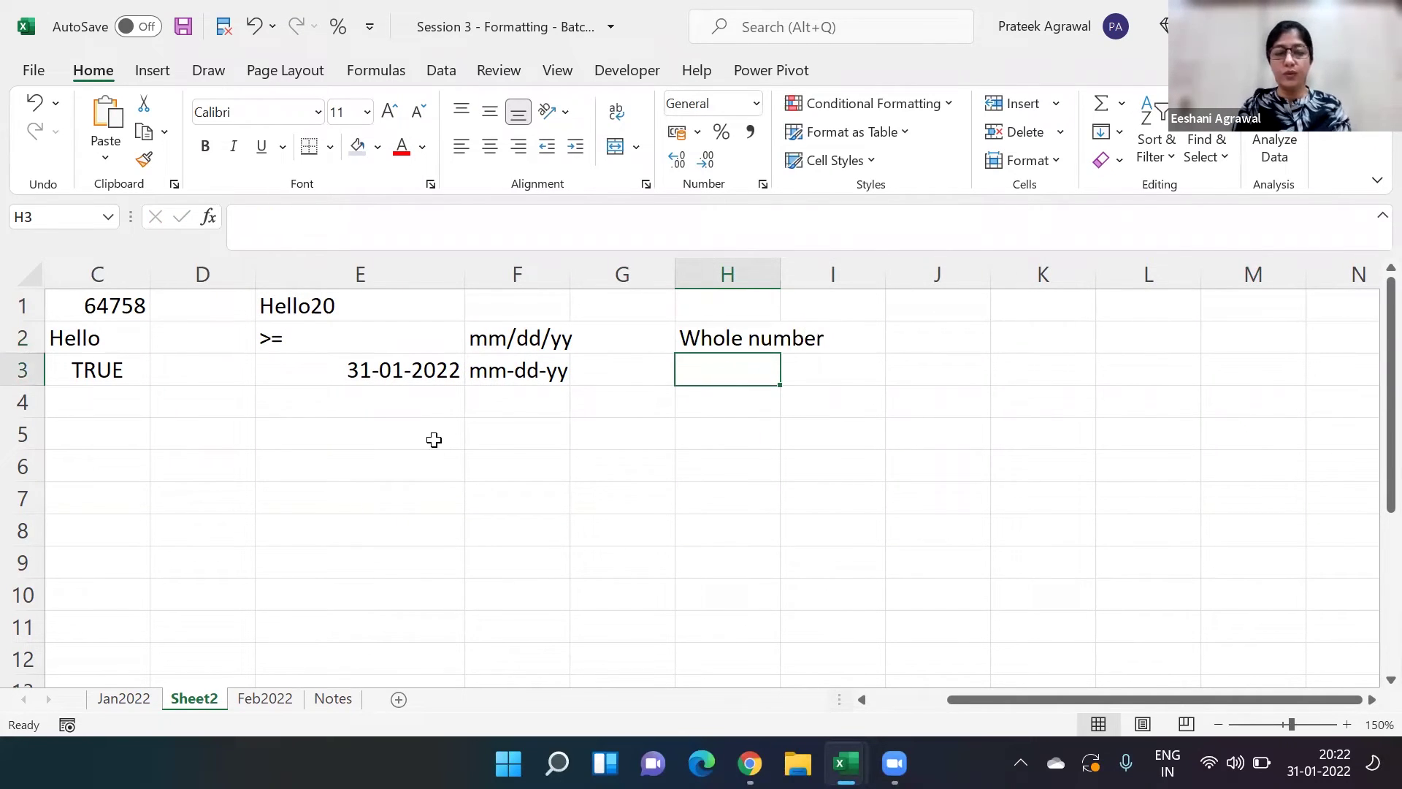
Step: Format E3 as Number with no decimals so it shows 44592
{"action": "left_click", "coordinate": [414, 363]}
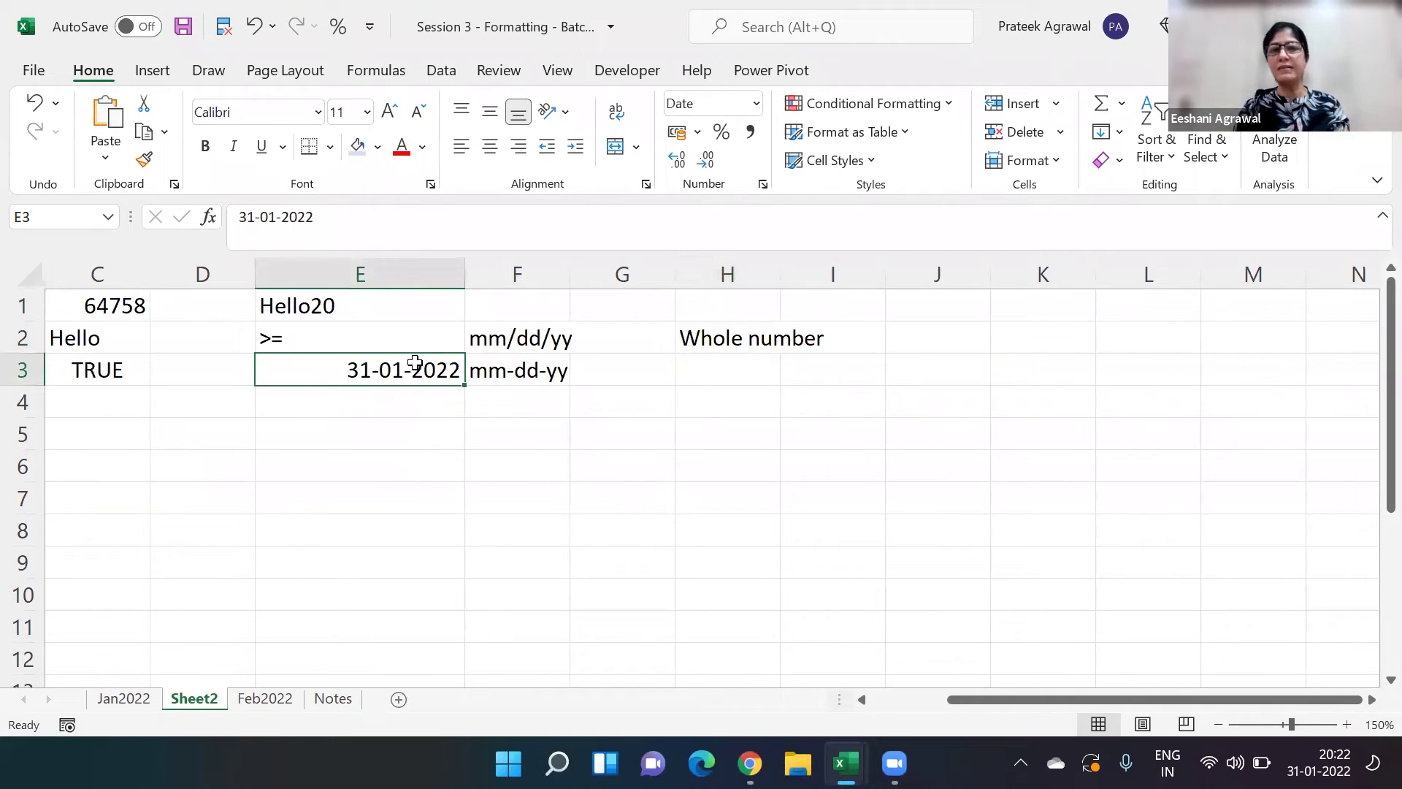
{"action": "left_click", "coordinate": [758, 103]}
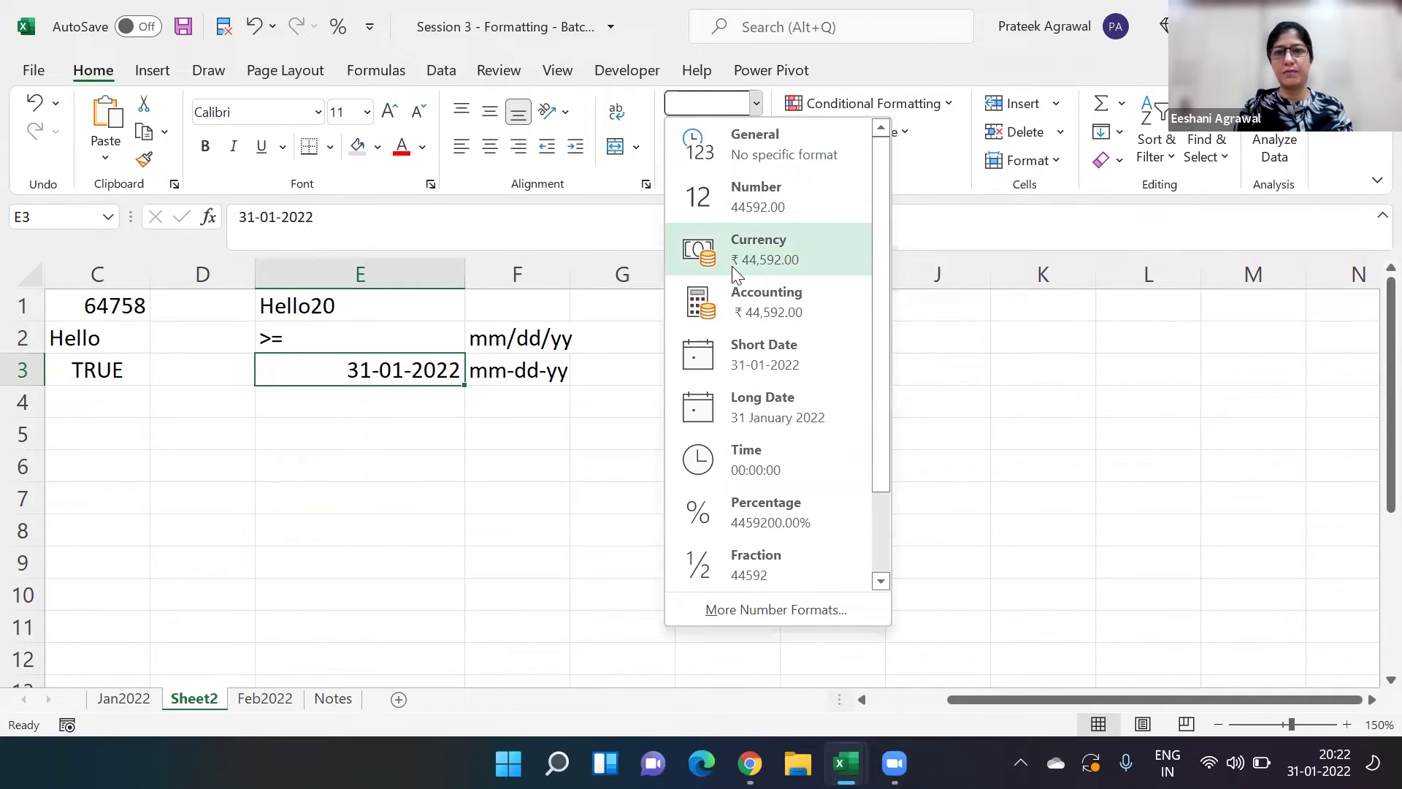
{"action": "left_click", "coordinate": [738, 205]}
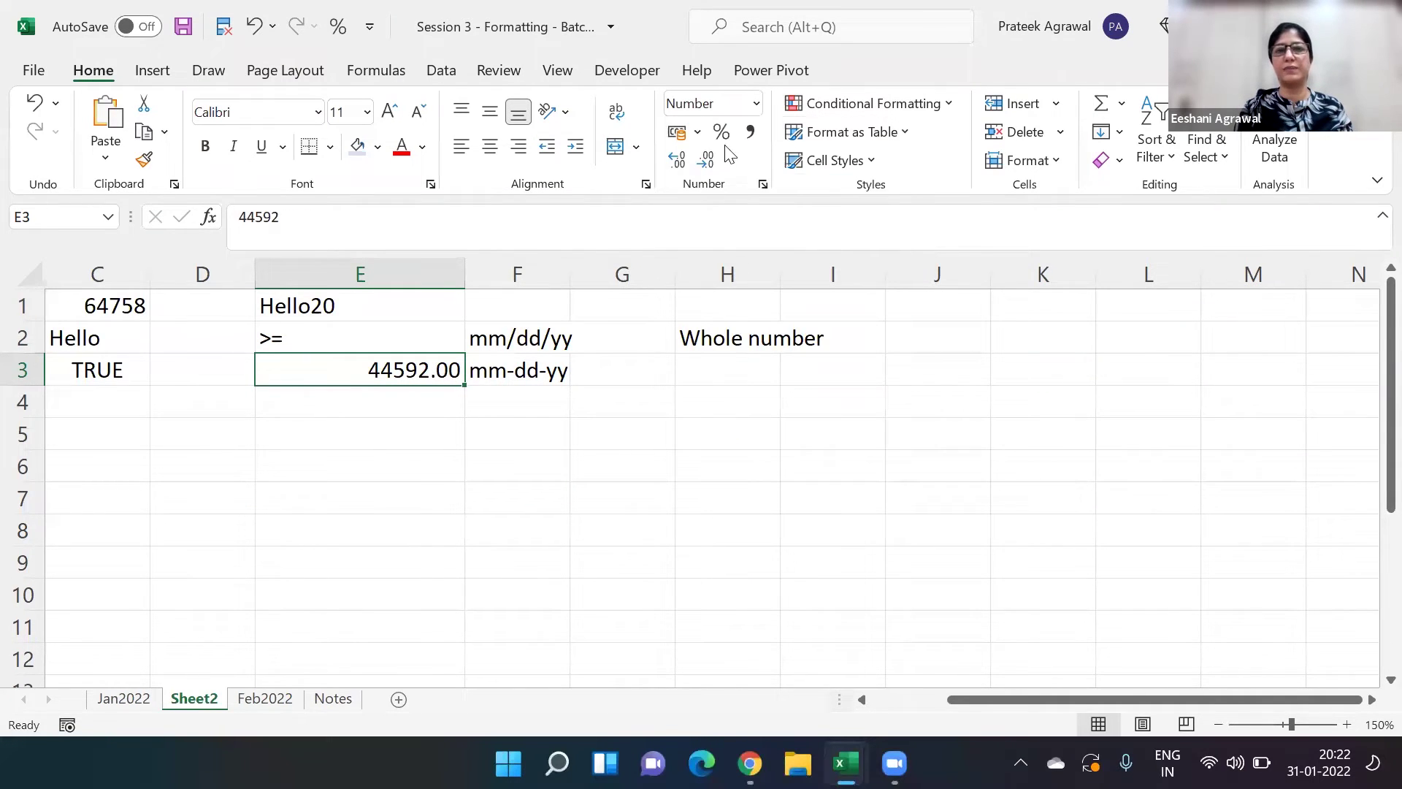
{"action": "double_click", "coordinate": [710, 166]}
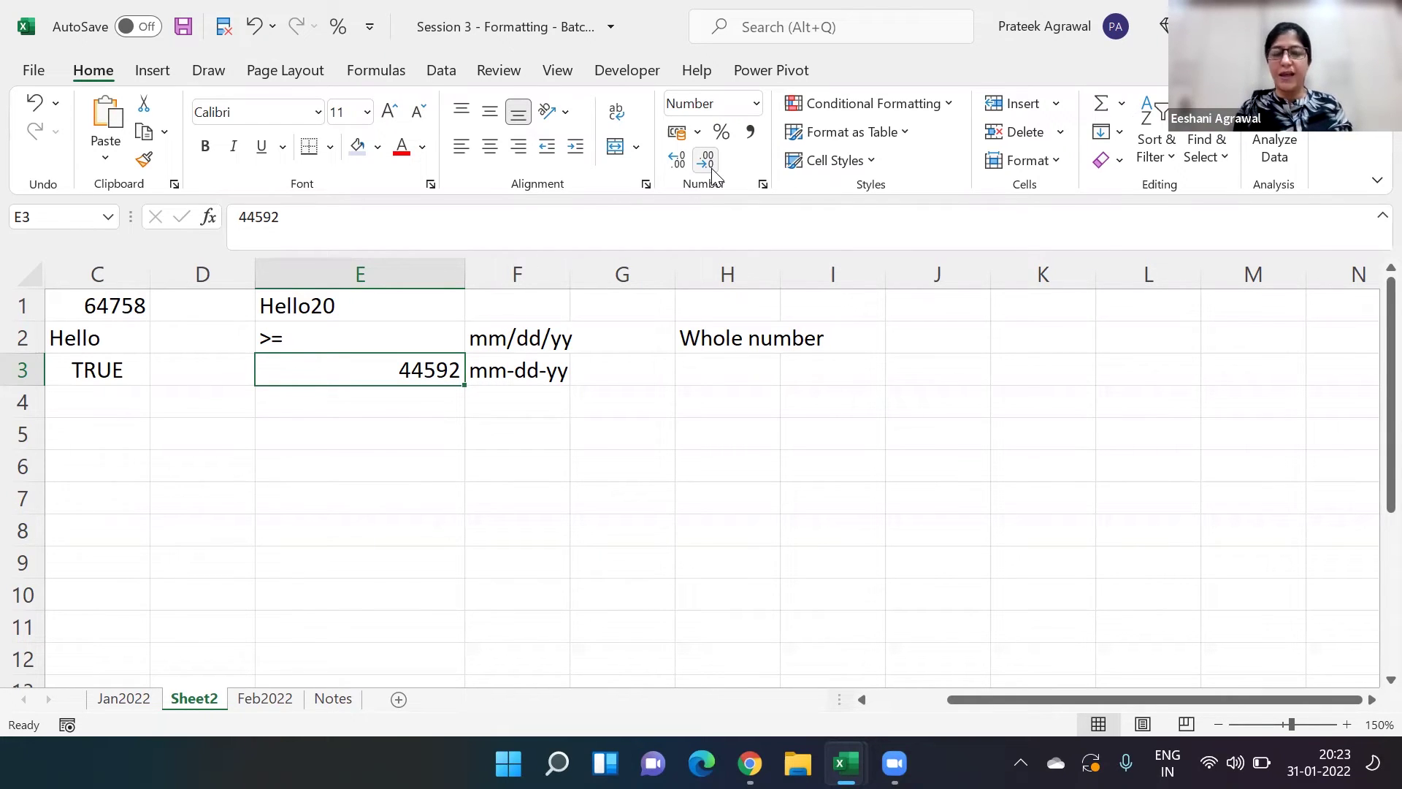
Step: Type the note 'number of days past since Jan 1 1900' in E4
{"action": "key", "text": "Down"}
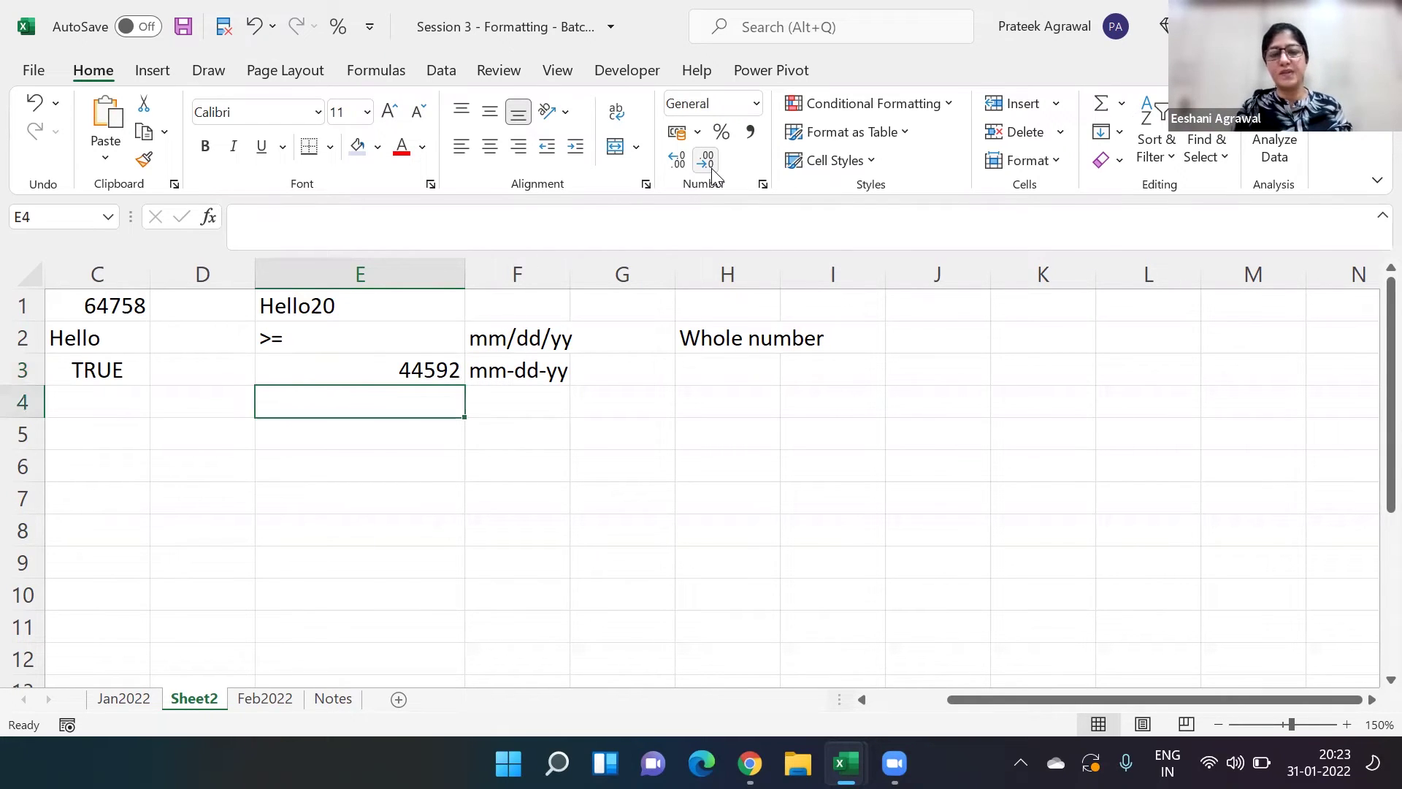
{"action": "type", "text": "number "}
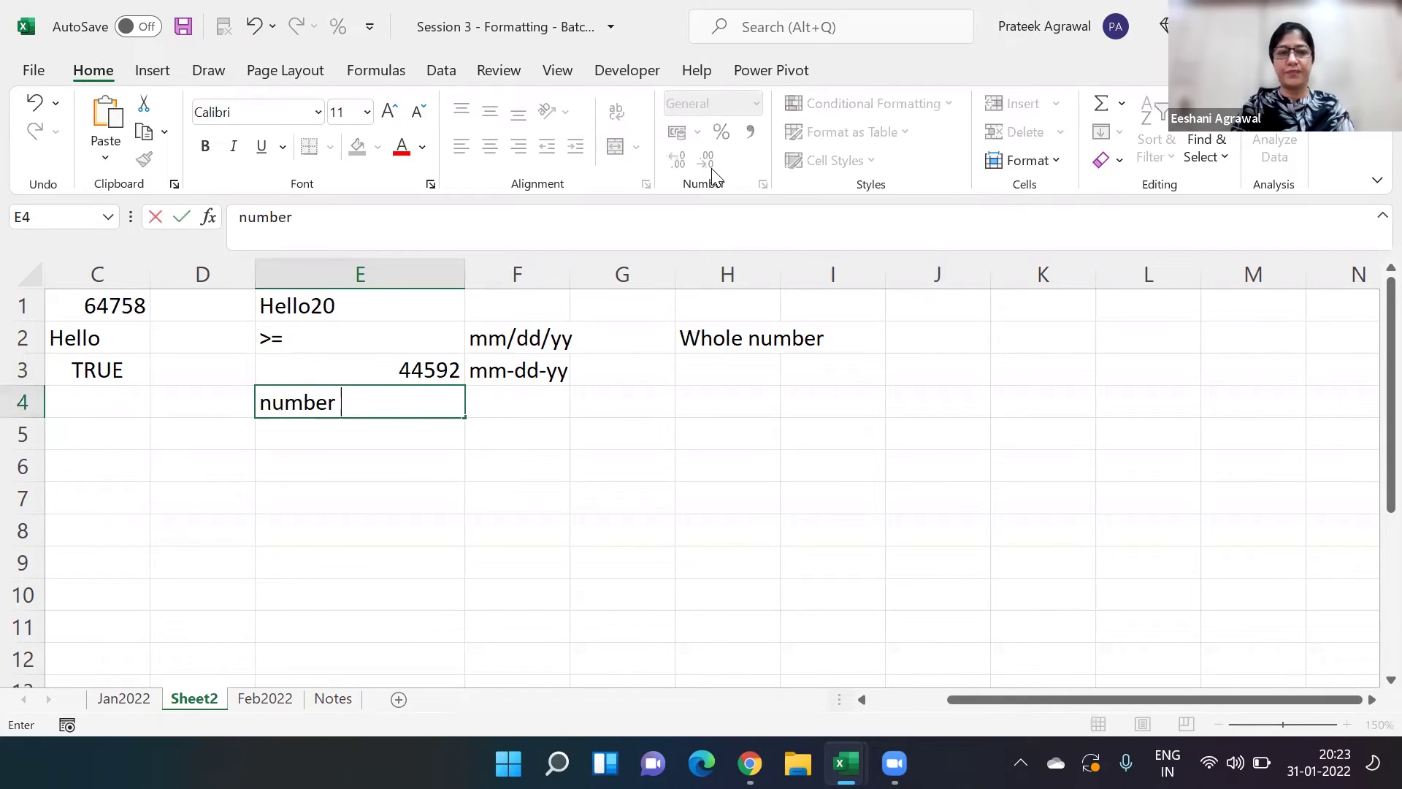
{"action": "type", "text": "of days p"}
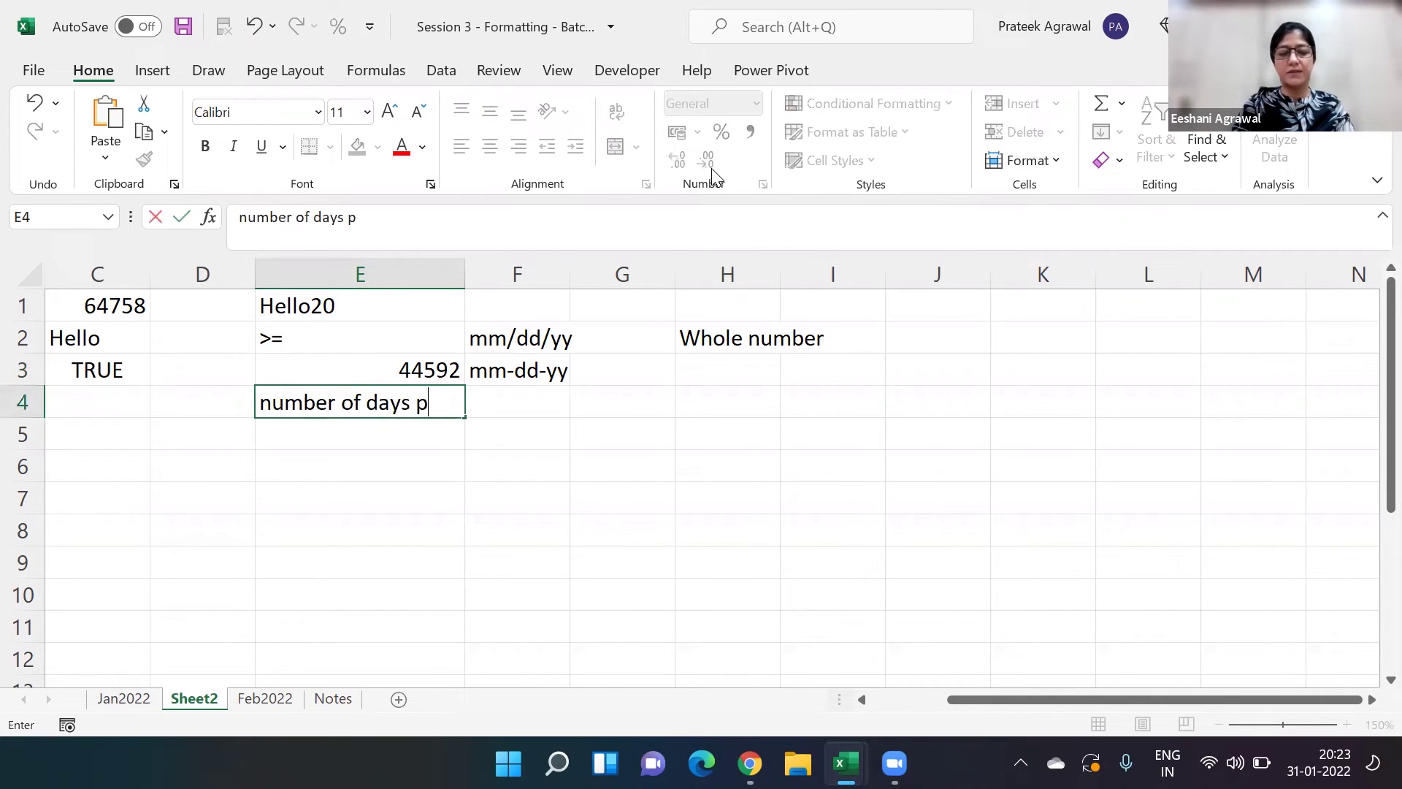
{"action": "type", "text": "ast since"}
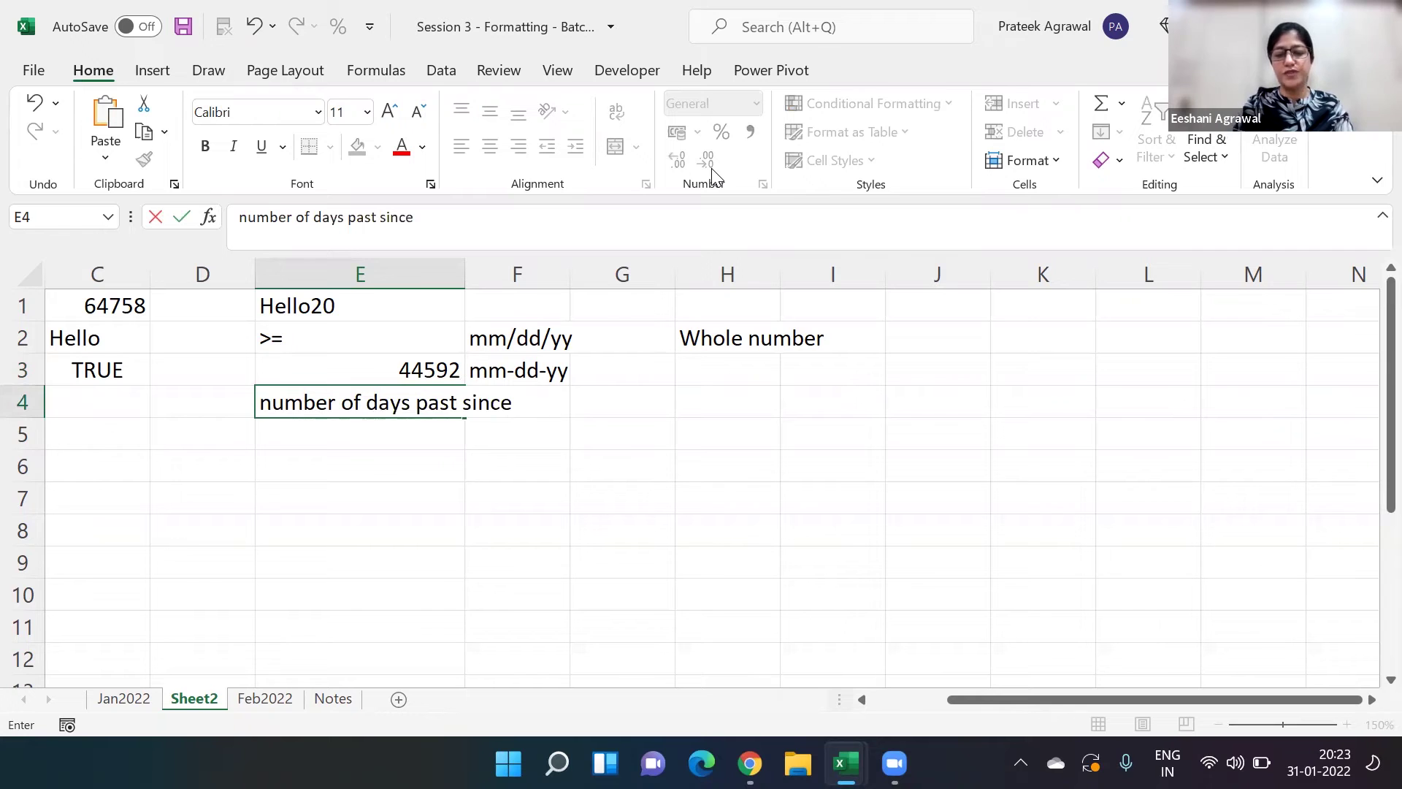
{"action": "type", "text": "  Jn"}
{"action": "key", "text": "BackSpace"}
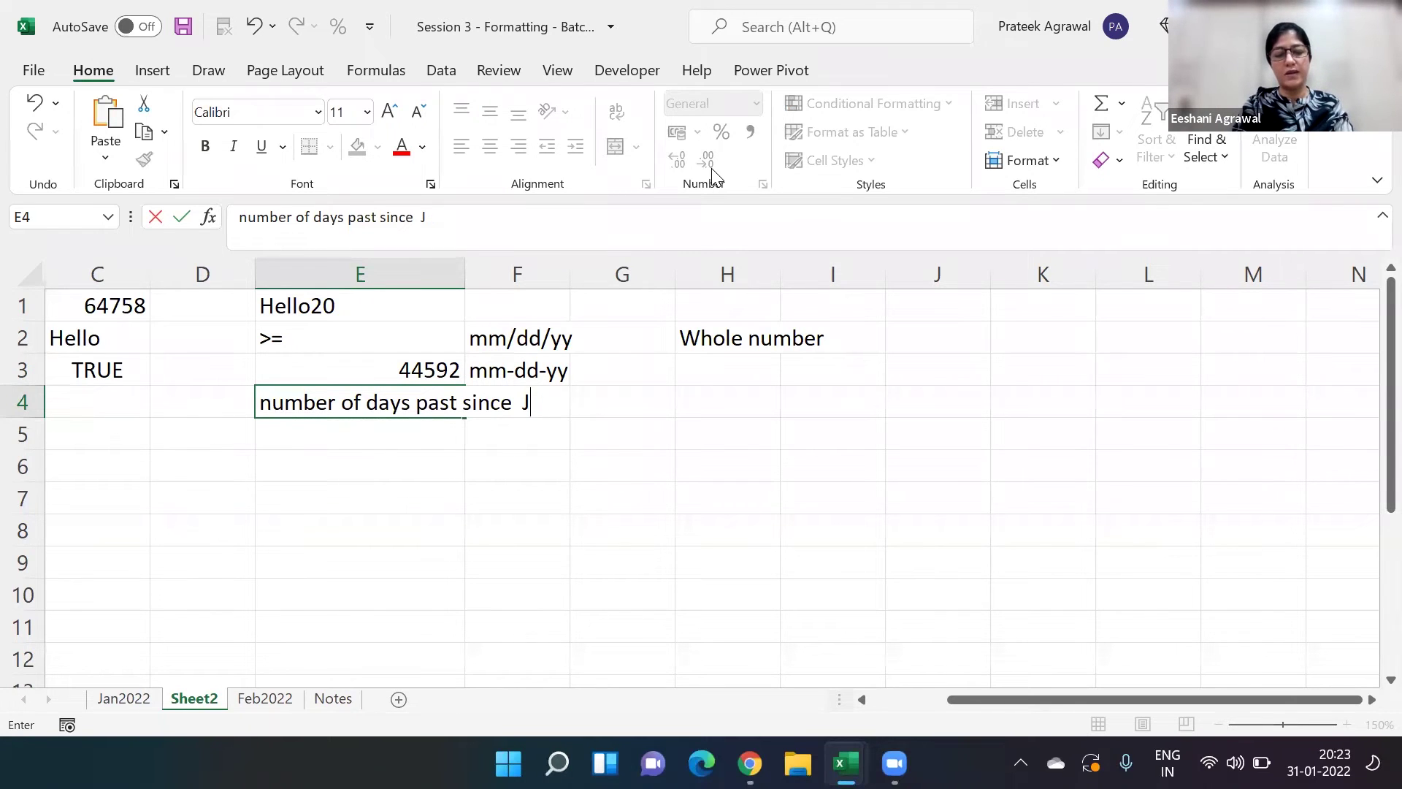
{"action": "type", "text": "N"}
{"action": "key", "text": "BackSpace"}
{"action": "key", "text": "BackSpace"}
{"action": "type", "text": "an 1"}
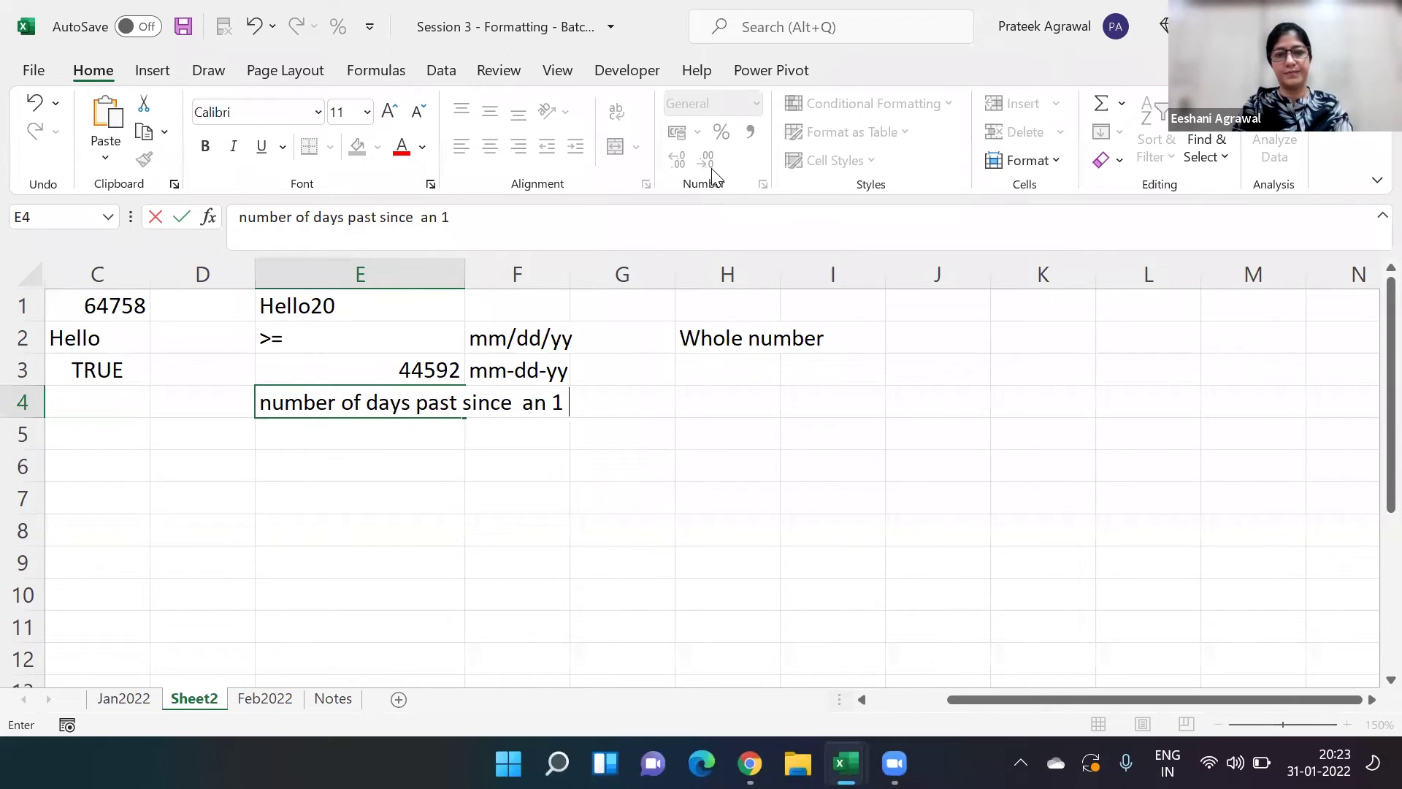
{"action": "key", "text": "BackSpace"}
{"action": "key", "text": "BackSpace"}
{"action": "key", "text": "BackSpace"}
{"action": "key", "text": "BackSpace"}
{"action": "type", "text": "Jan"}
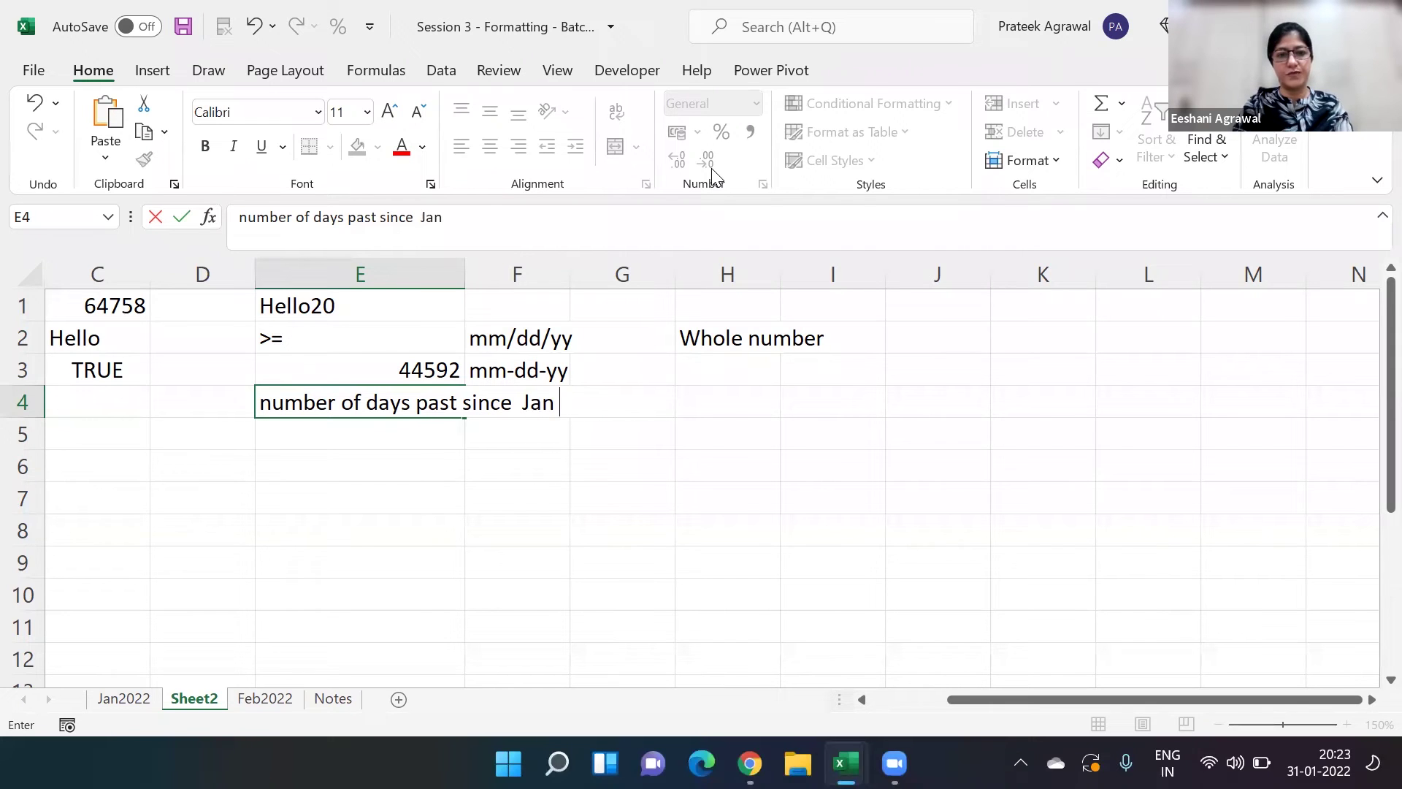
{"action": "type", "text": " 1 1900"}
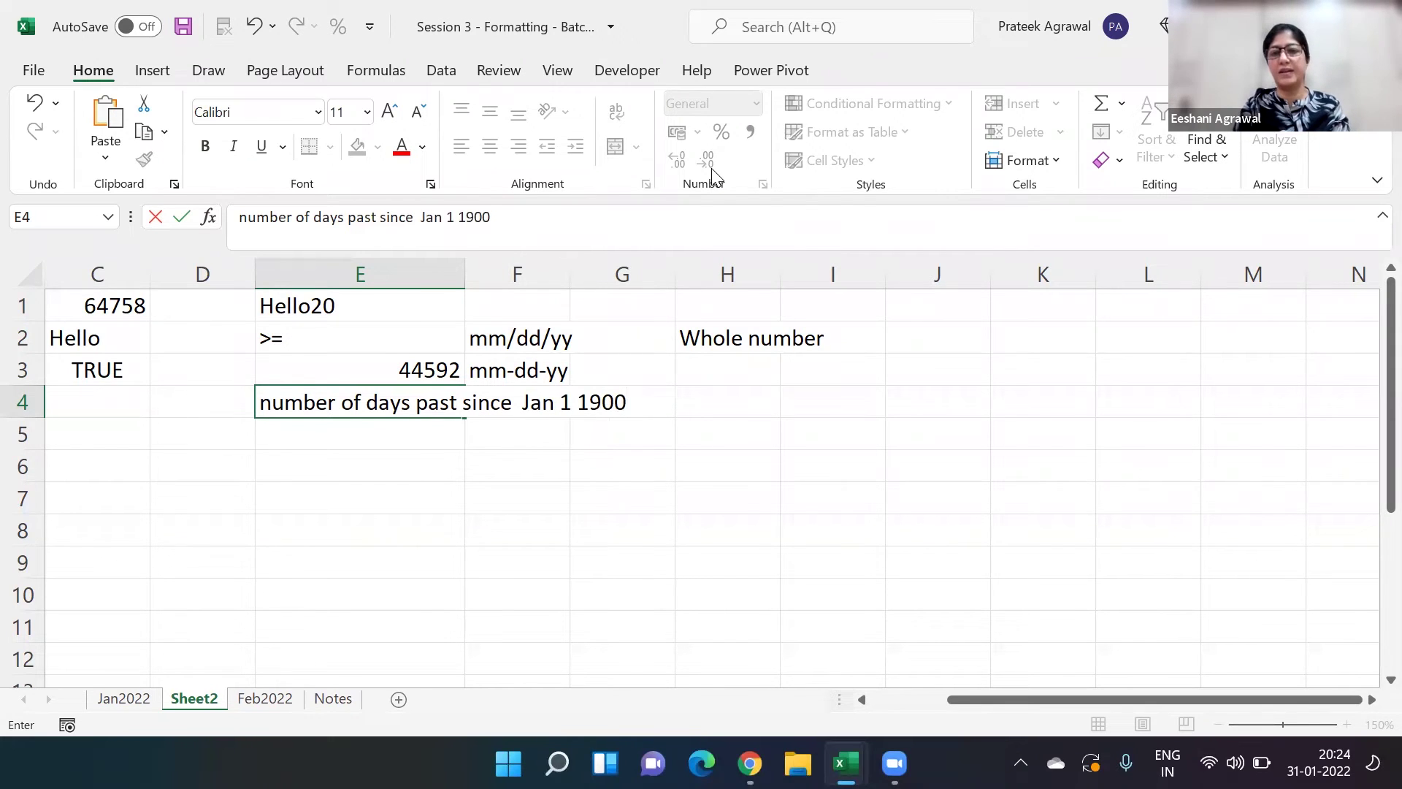
{"action": "key", "text": "Return"}
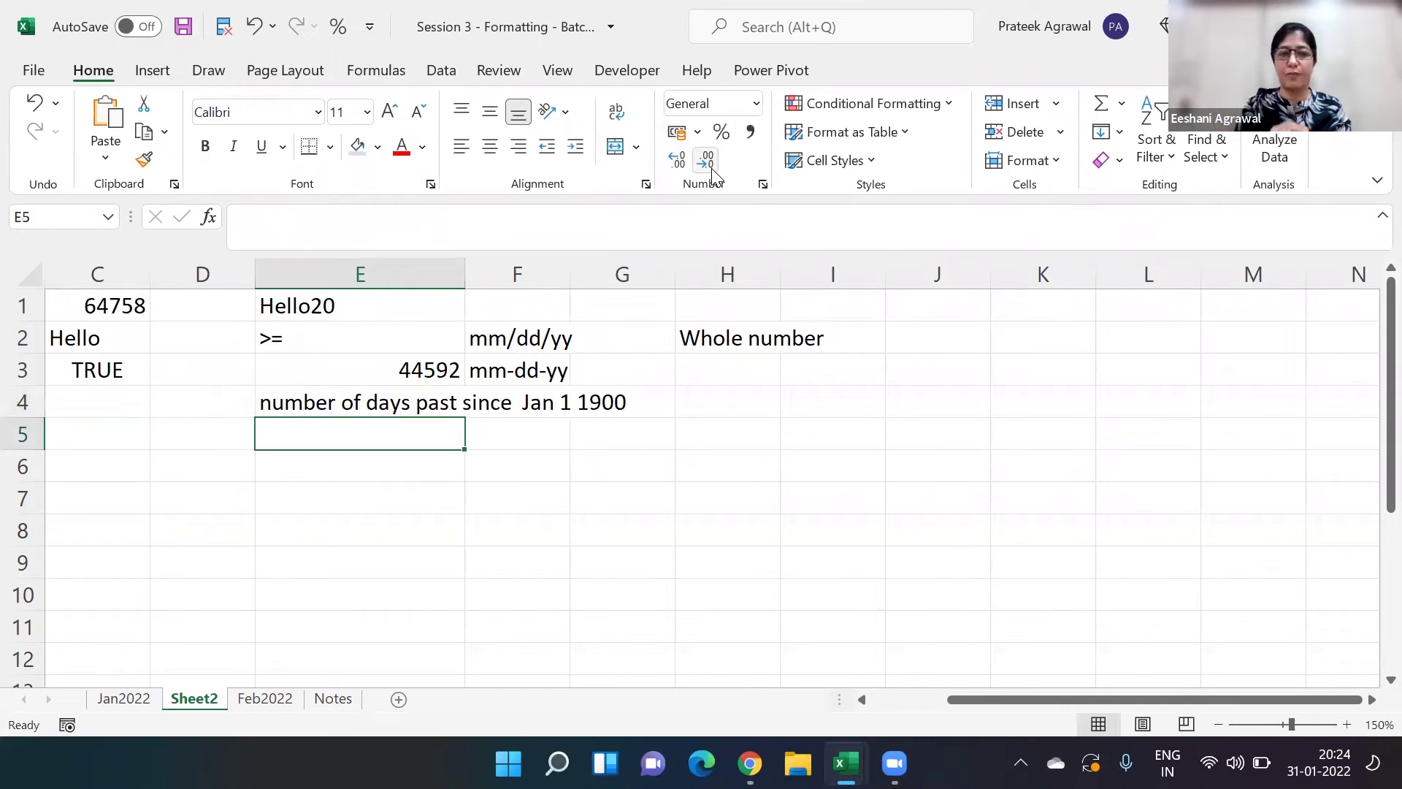
{"action": "left_click", "coordinate": [447, 370]}
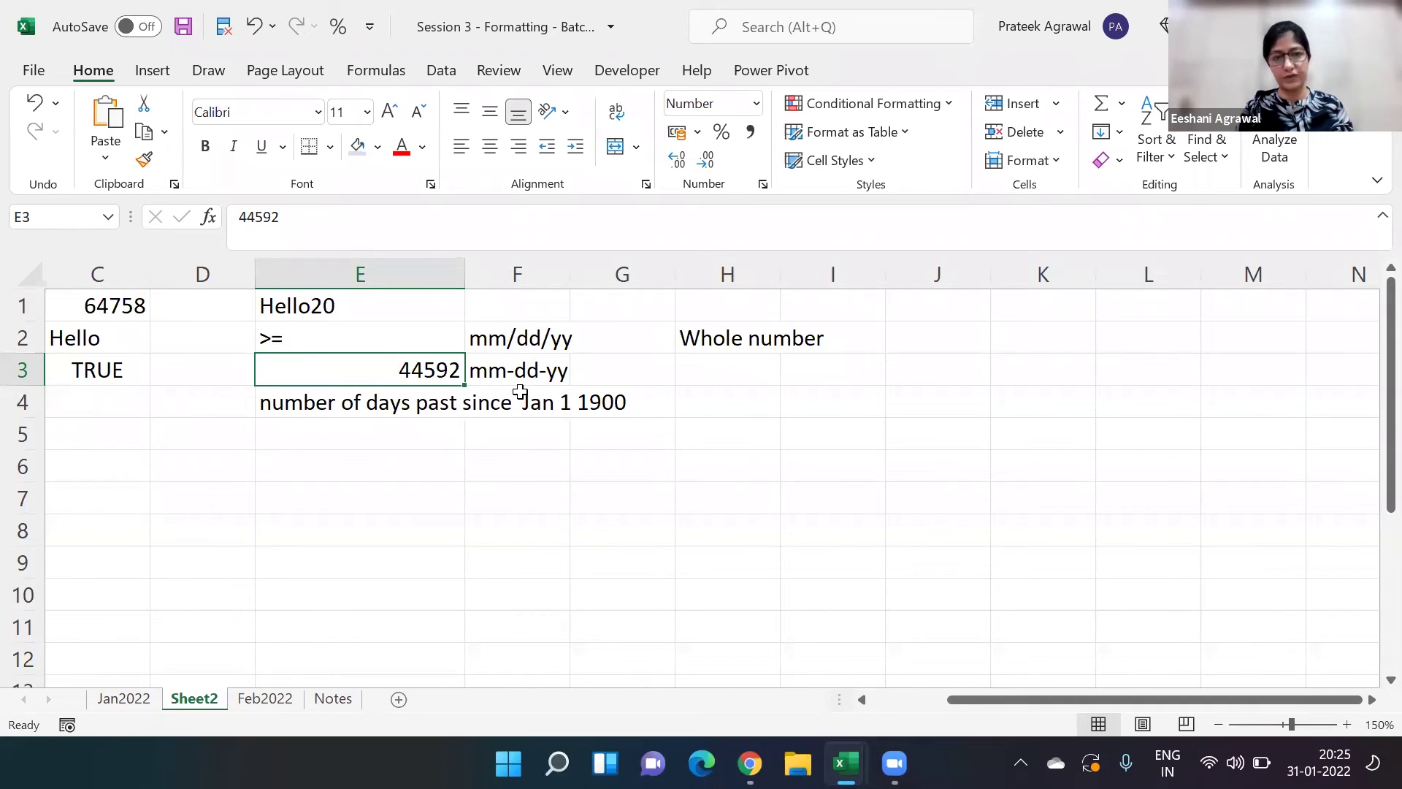
{"action": "left_click", "coordinate": [347, 437]}
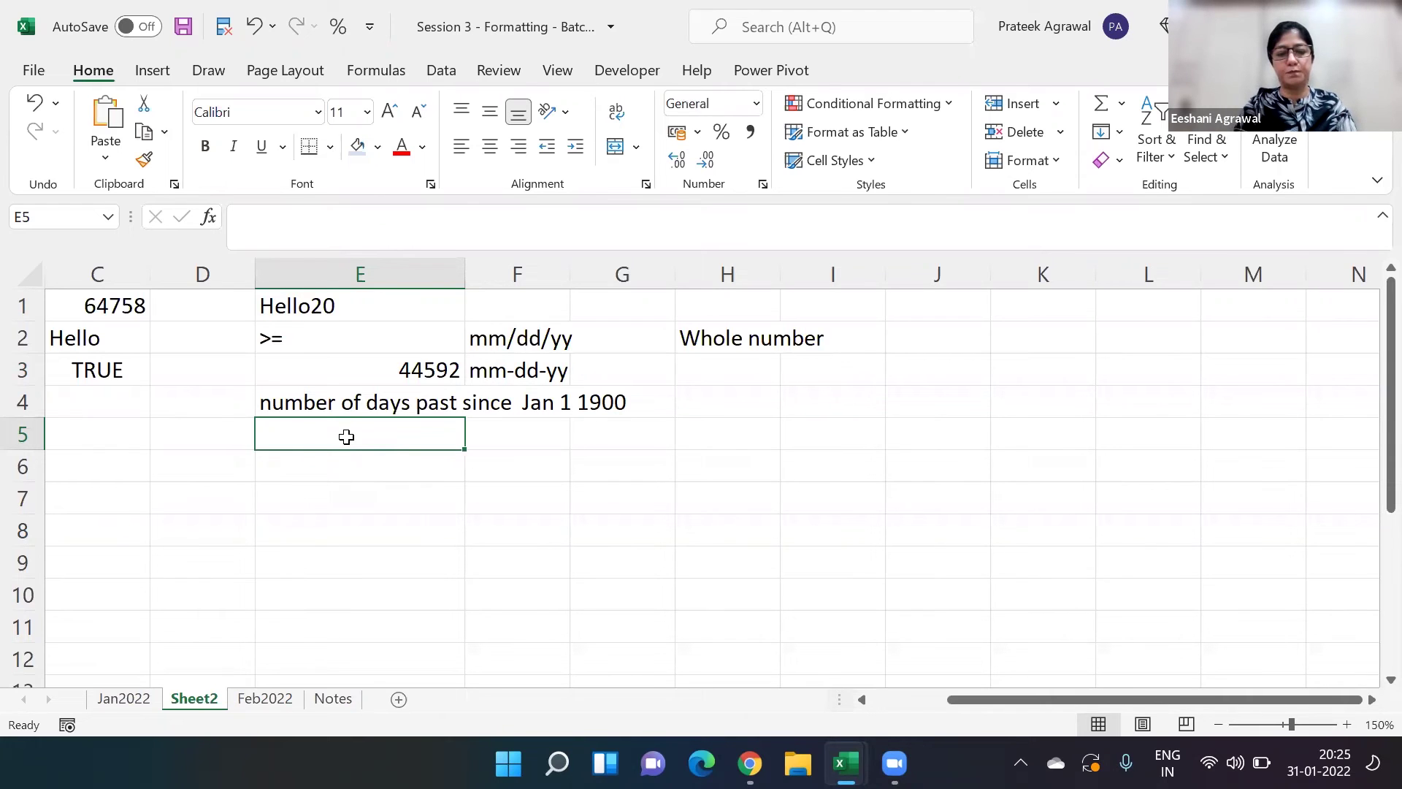
Step: Enter 8:20pm in E5, 8:20 pm in E6 and 20:25 in E7, then compare them
{"action": "type", "text": "8:"}
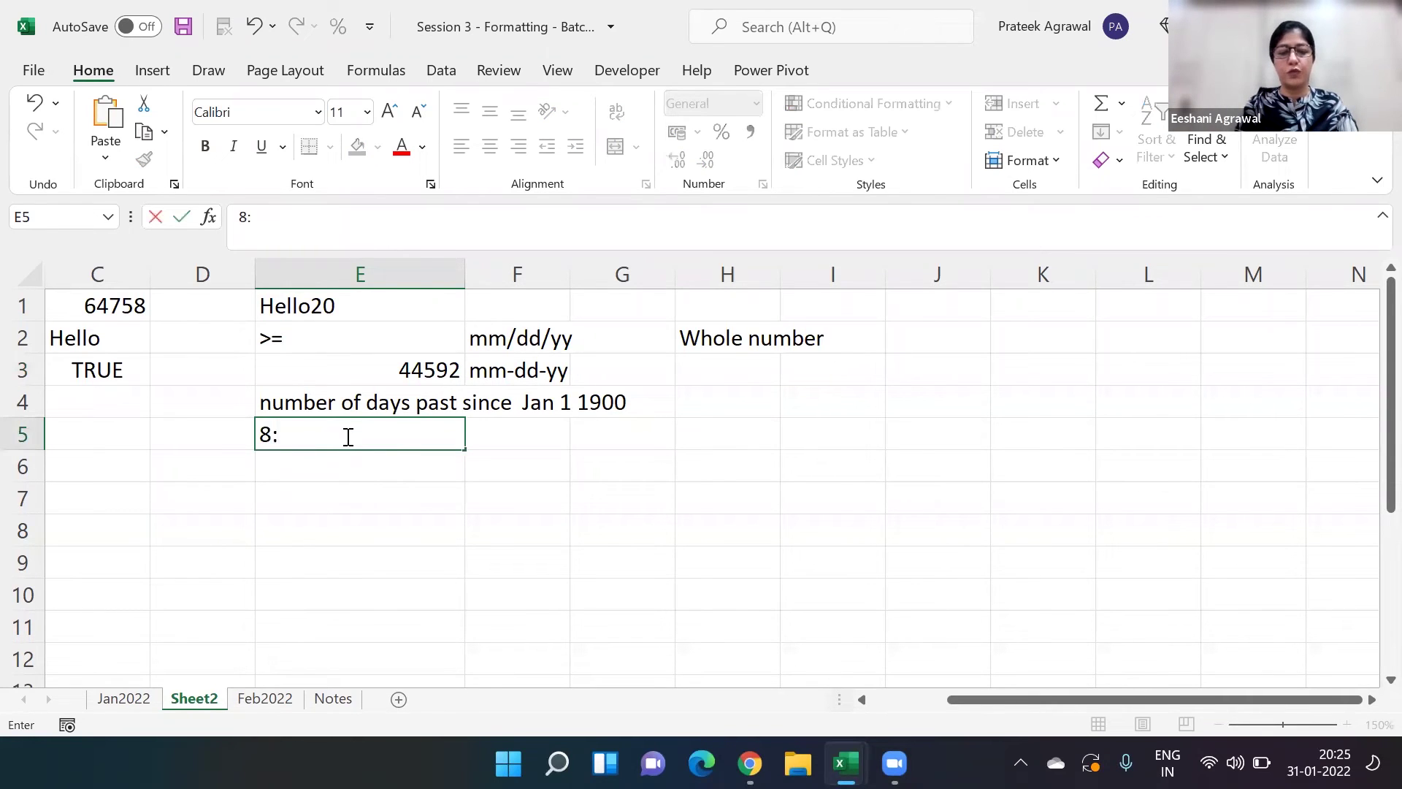
{"action": "type", "text": "20pm"}
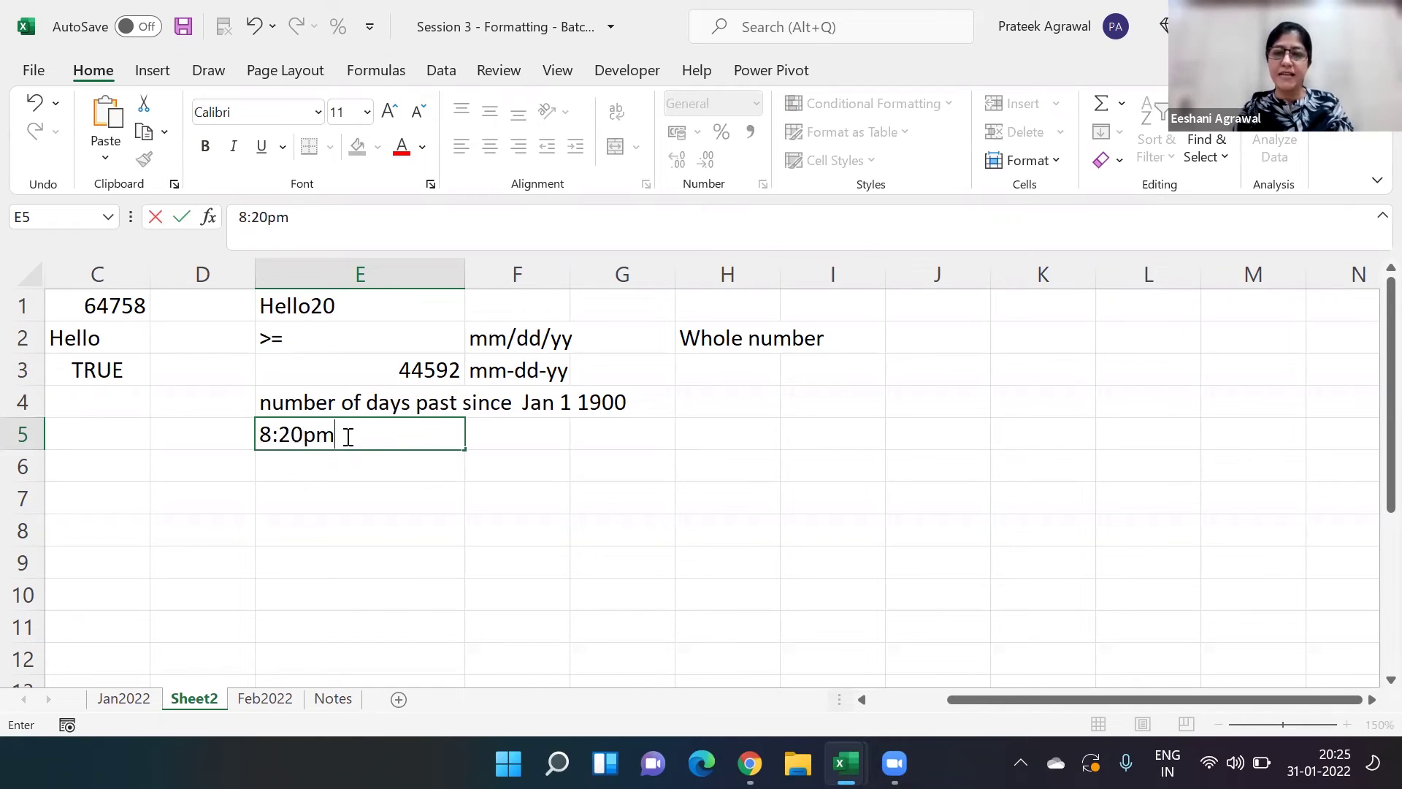
{"action": "key", "text": "Return"}
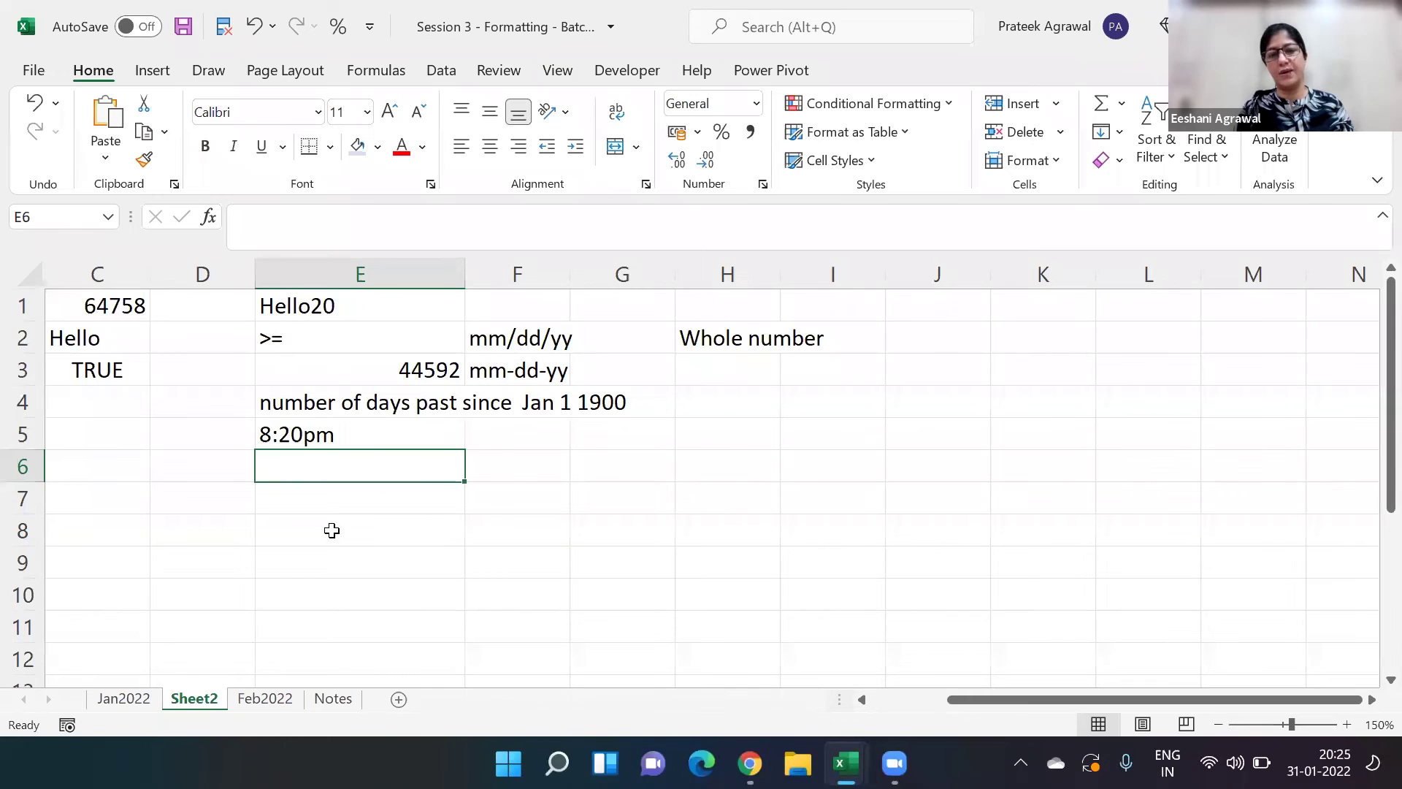
{"action": "type", "text": "8:"}
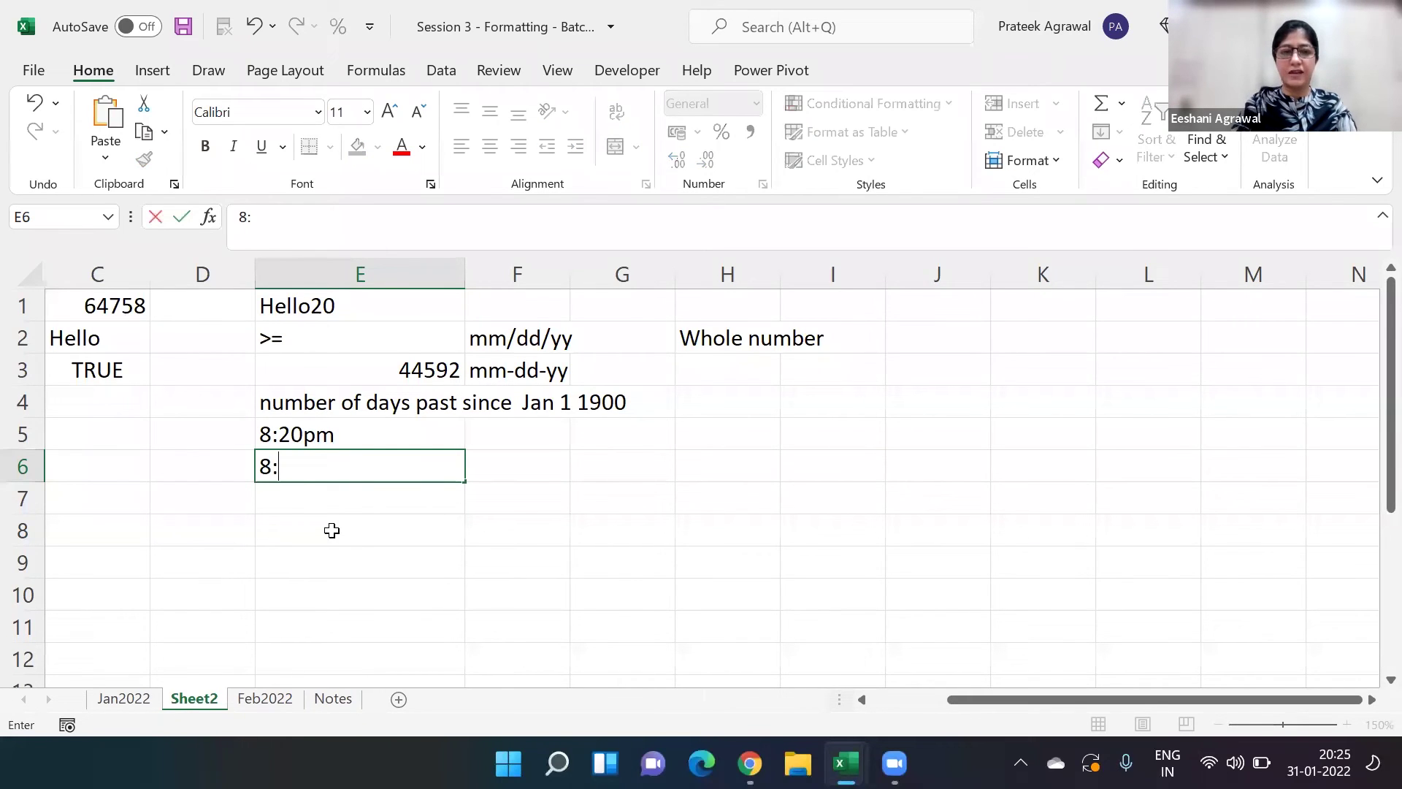
{"action": "type", "text": "20 pm"}
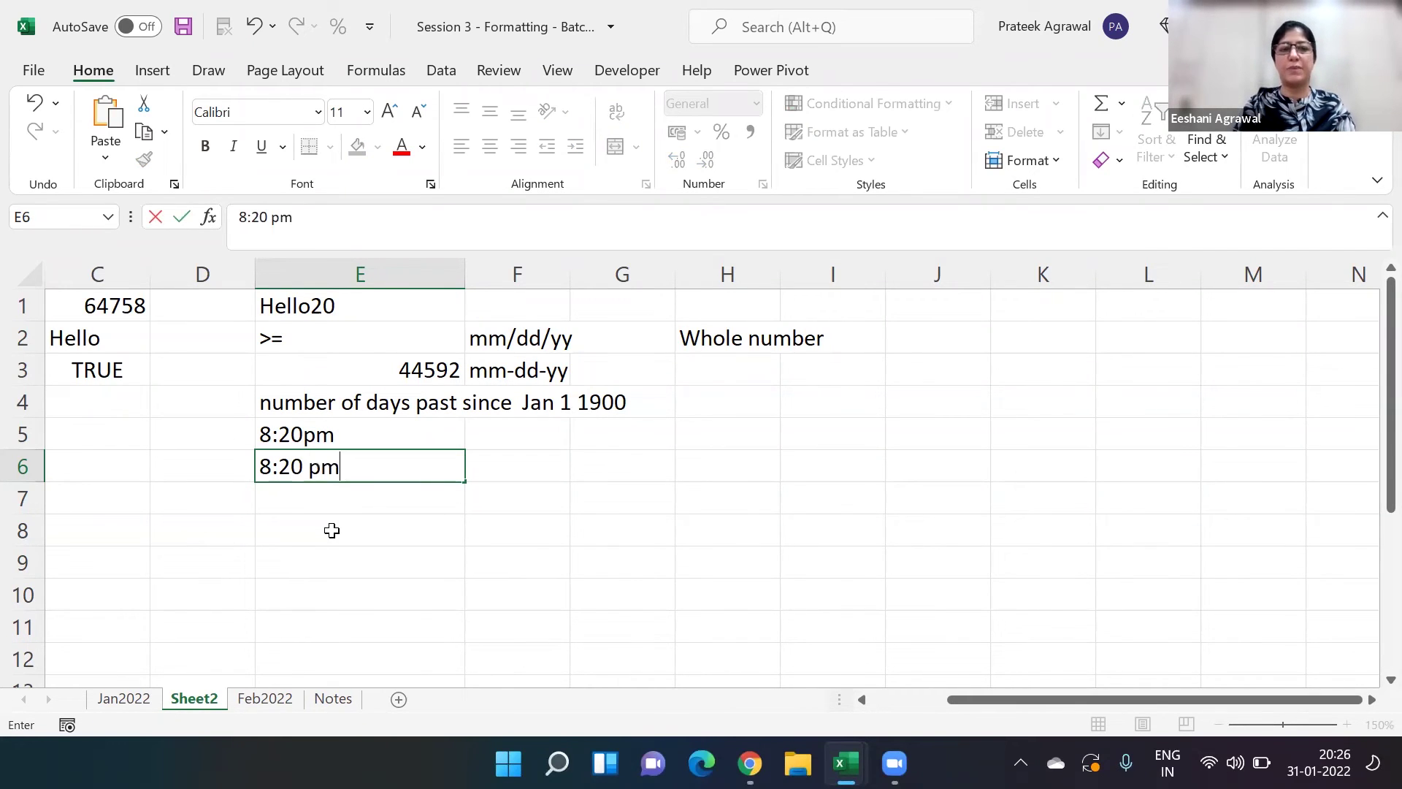
{"action": "key", "text": "Return"}
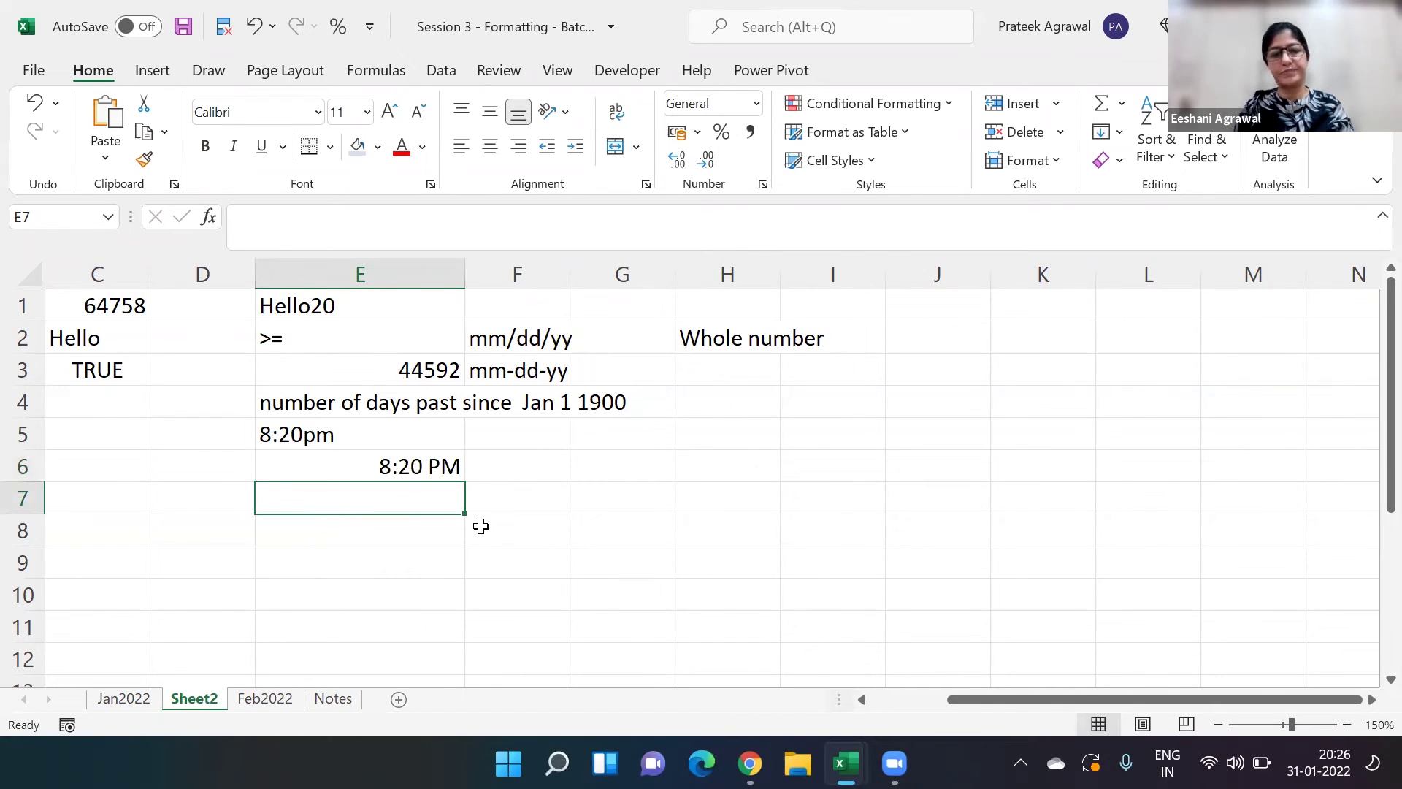
{"action": "type", "text": "20:25"}
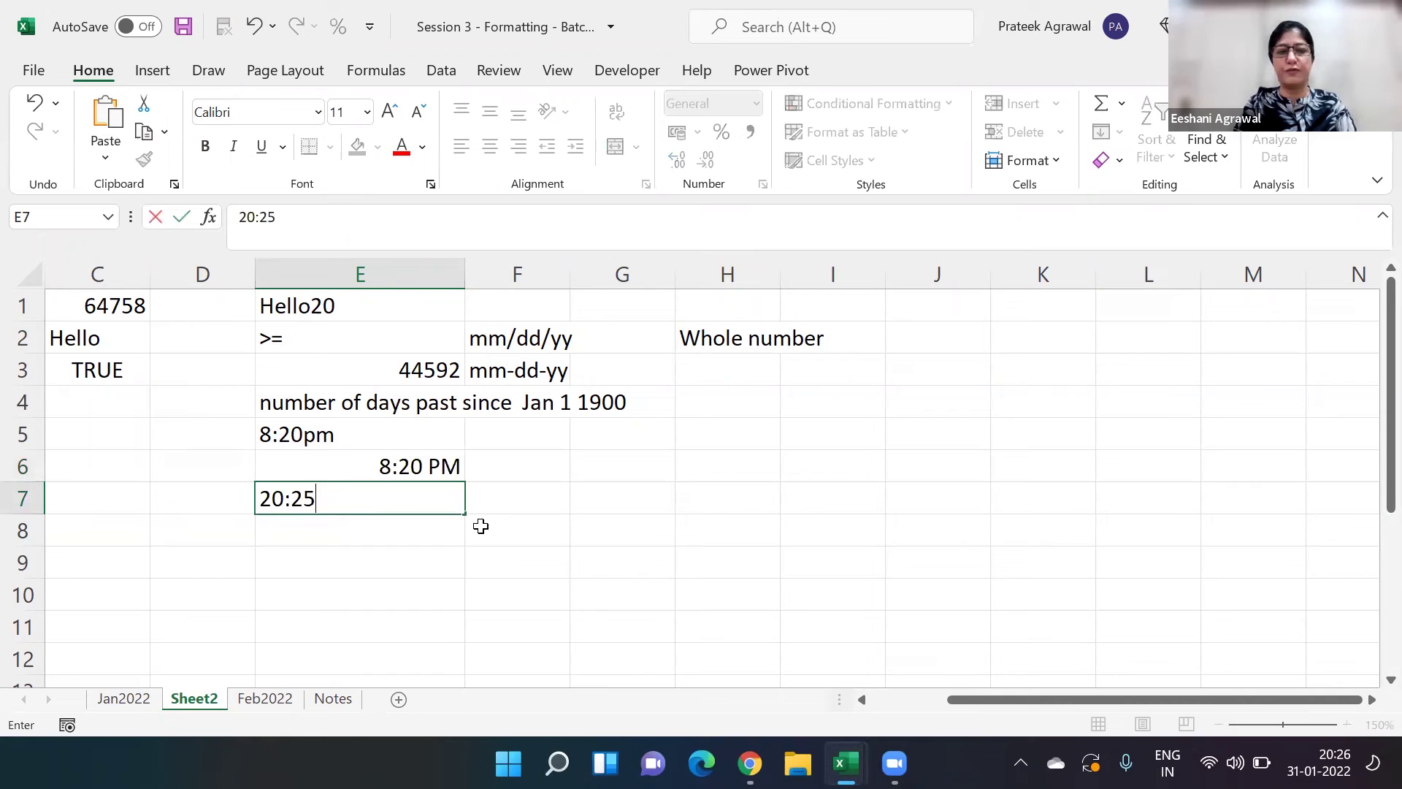
{"action": "key", "text": "Return"}
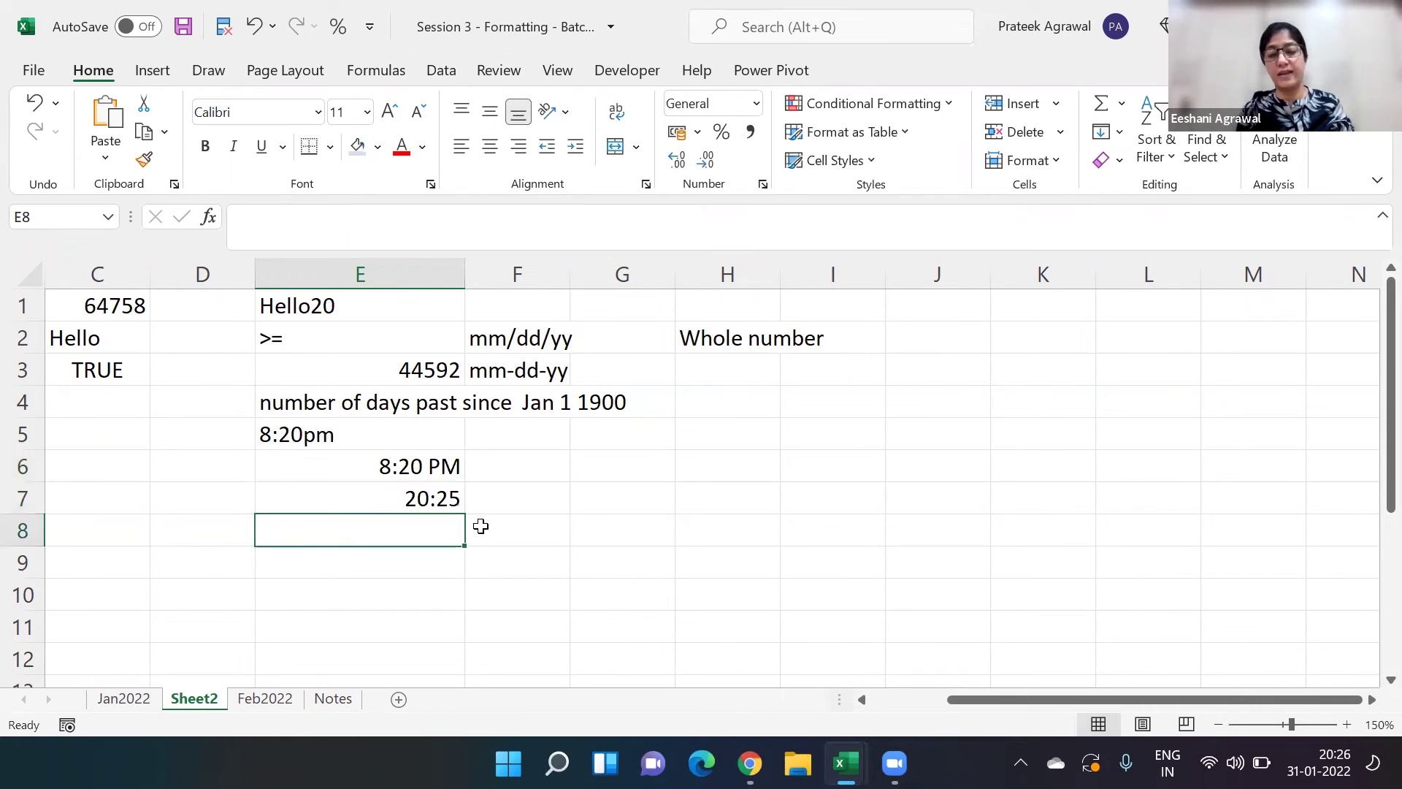
{"action": "key", "text": "Up"}
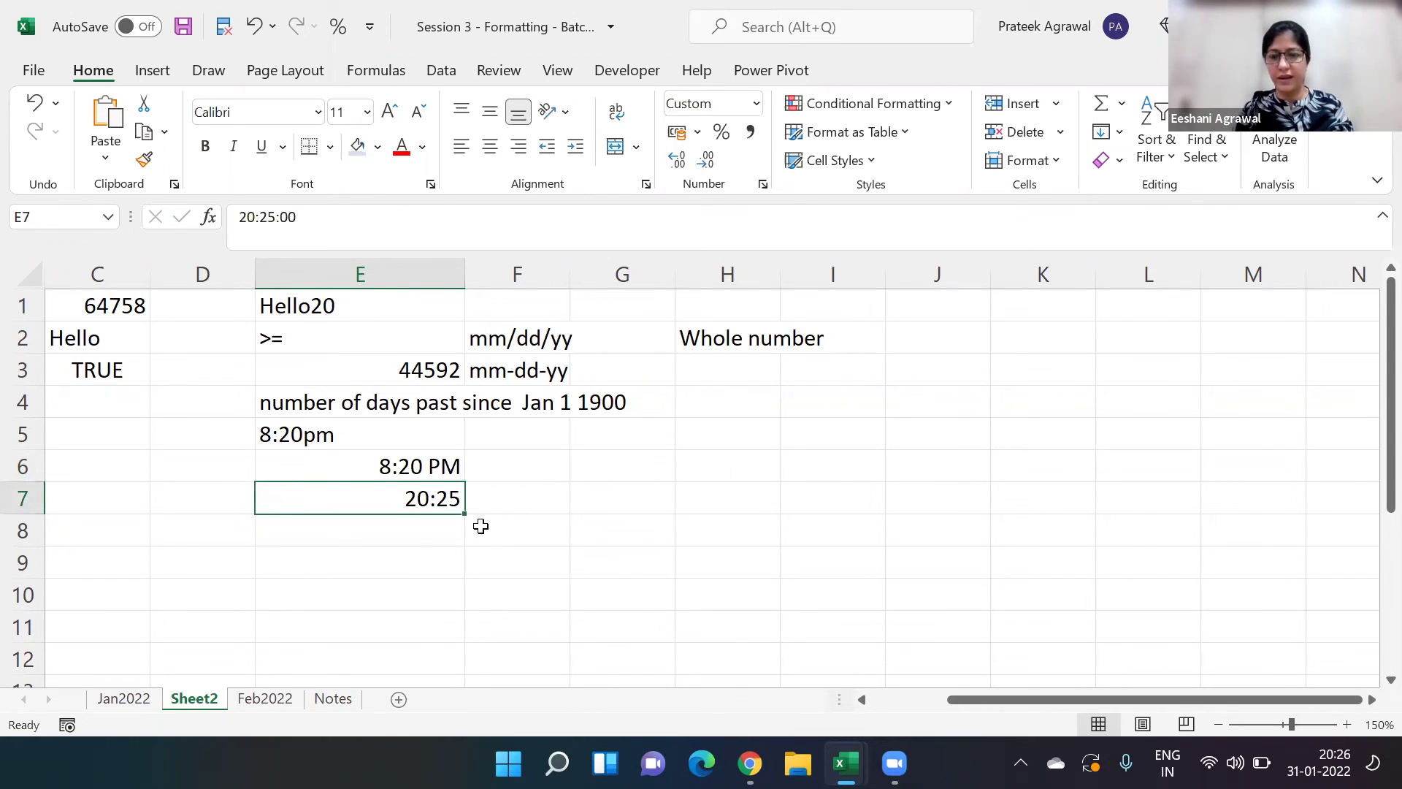
{"action": "key", "text": "Up"}
{"action": "key", "text": "Up"}
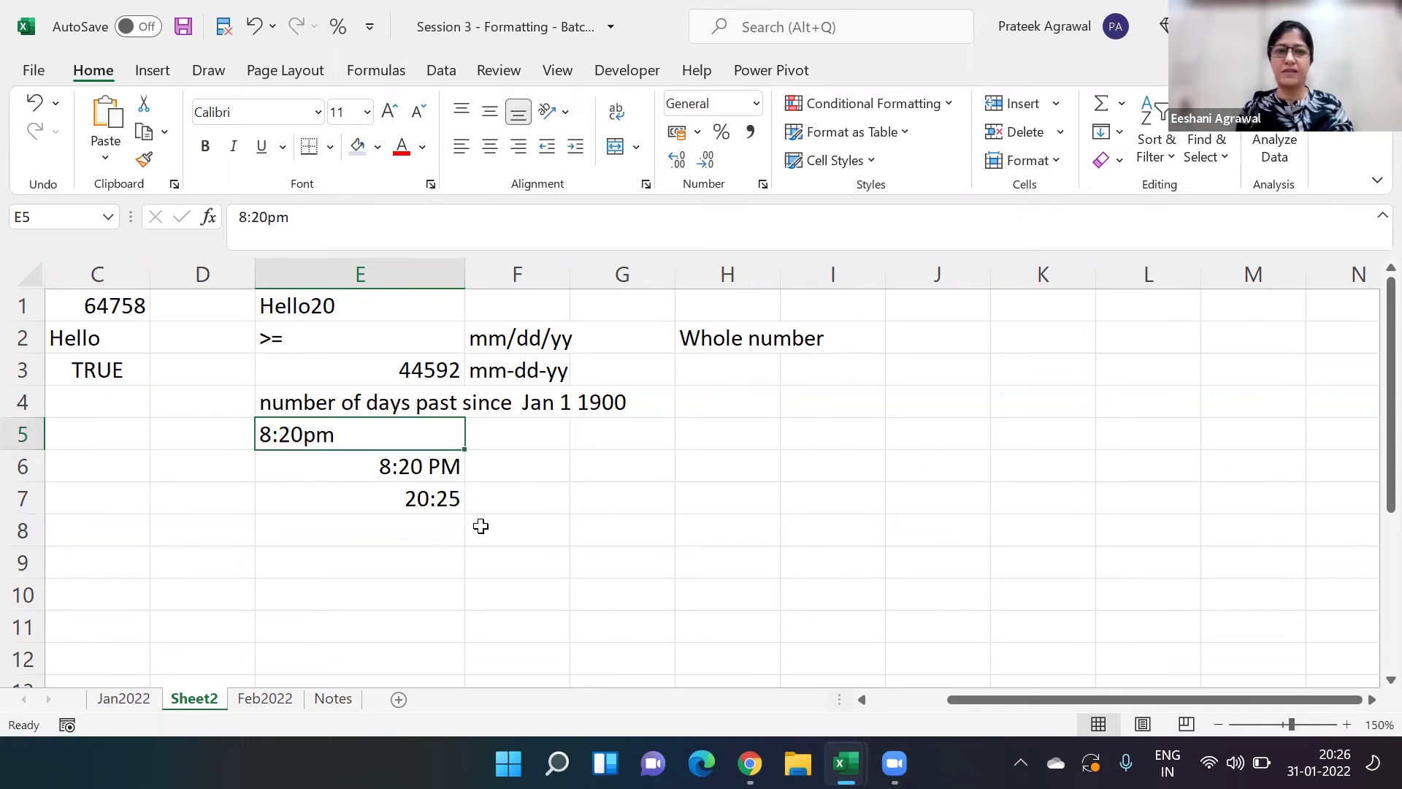
Step: Label F5 Text and F6 Number, then return to E6
{"action": "key", "text": "Right"}
{"action": "type", "text": "Text"}
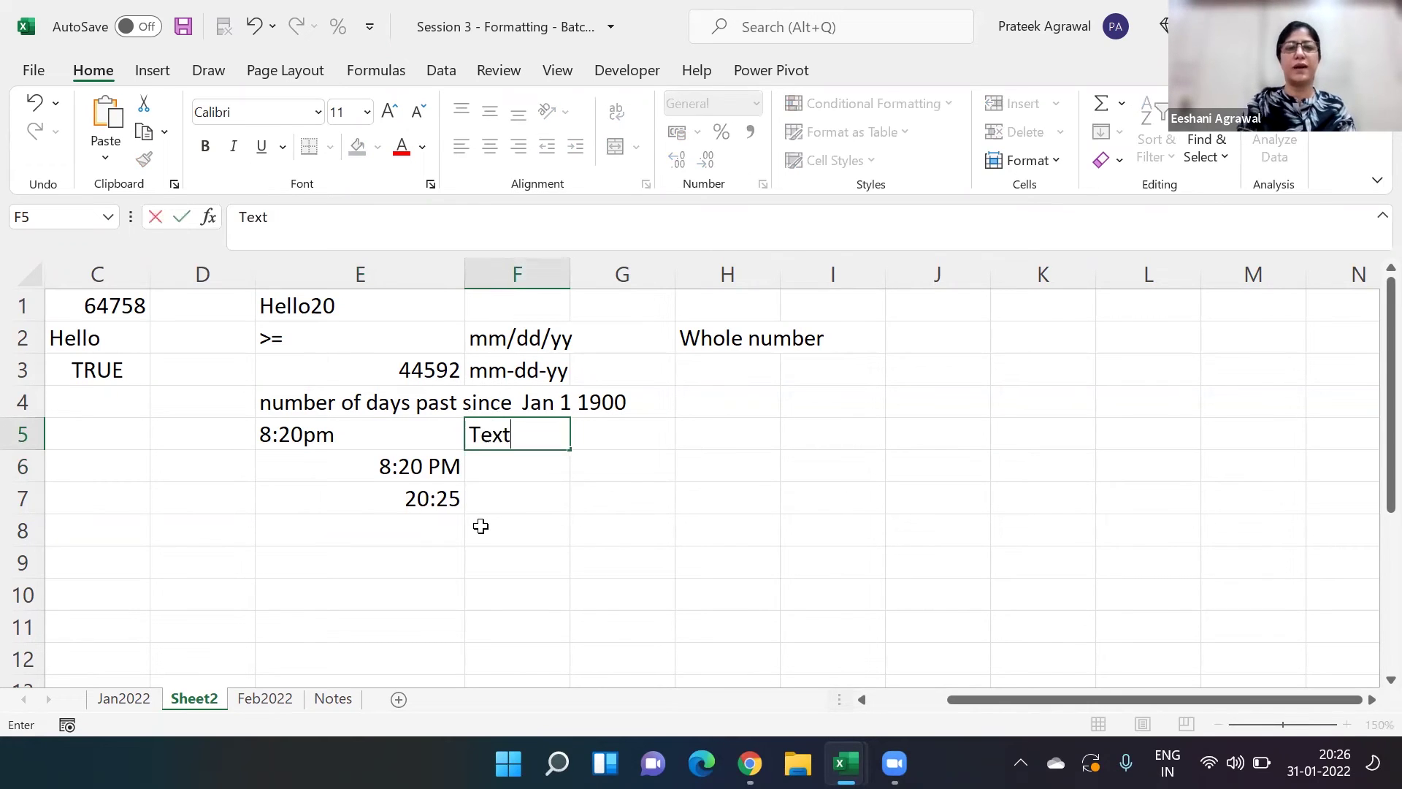
{"action": "key", "text": "Return"}
{"action": "type", "text": "Number"}
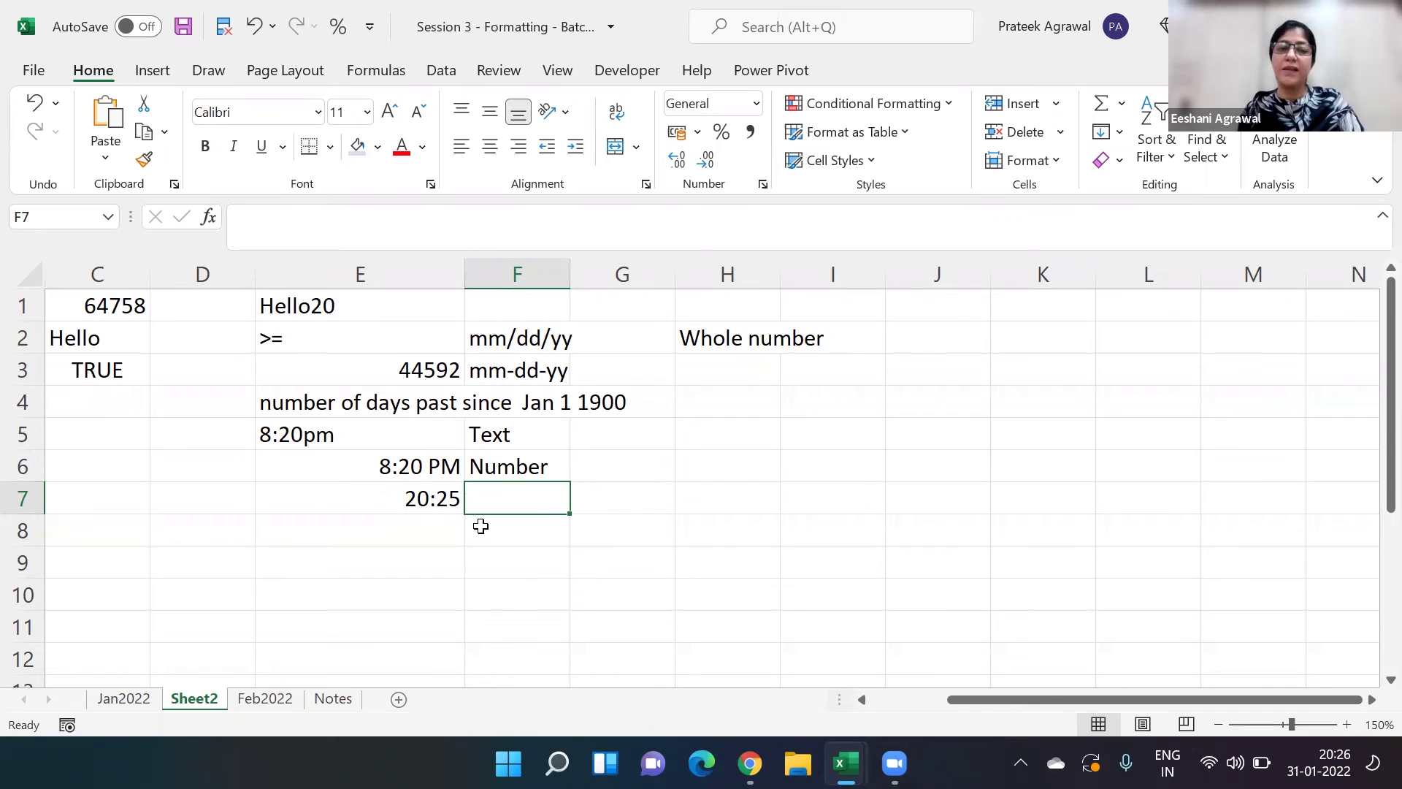
{"action": "key", "text": "Up"}
{"action": "key", "text": "Left"}
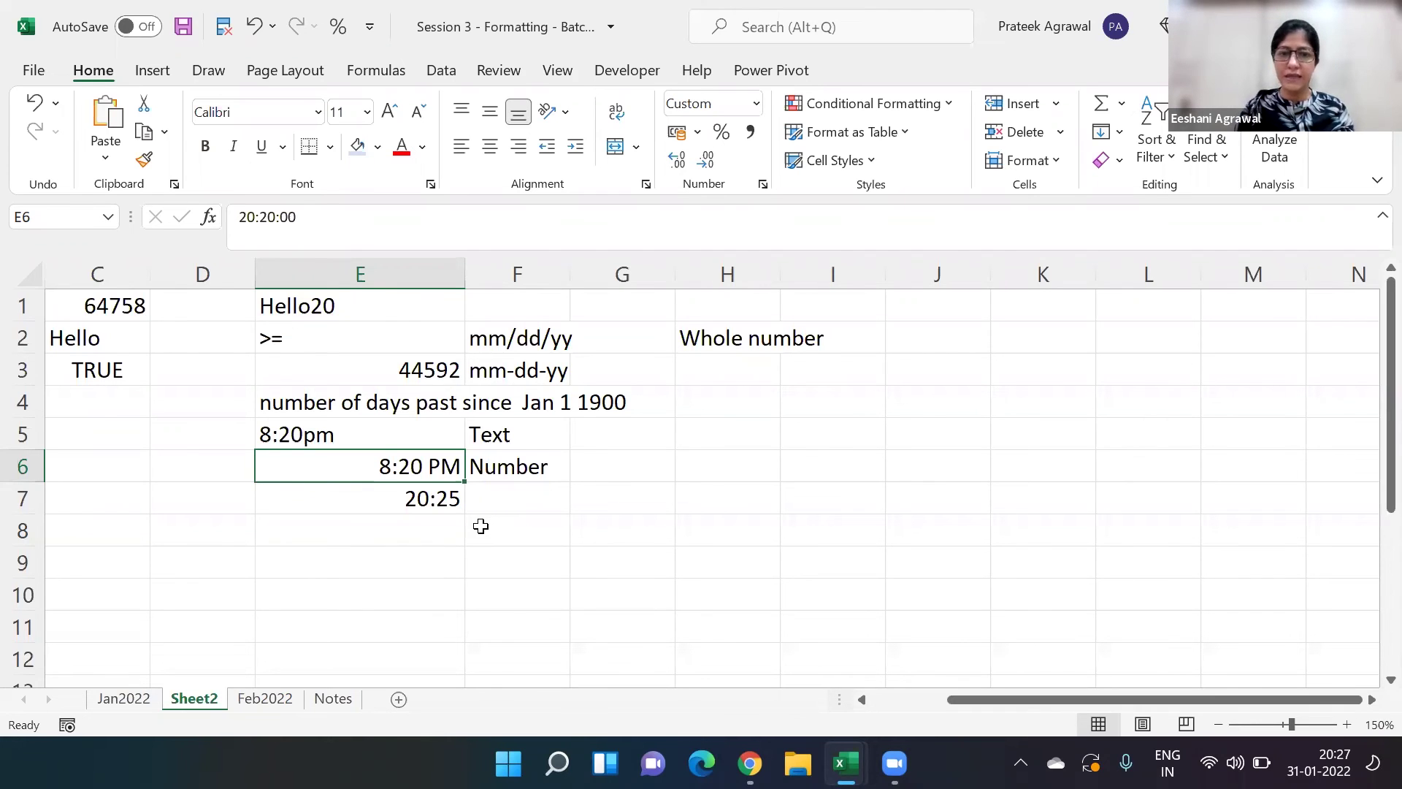
Step: Enter 31 January 2022 in E8, then replace it with the text 31st January 2022
{"action": "key", "text": "Down"}
{"action": "key", "text": "Down"}
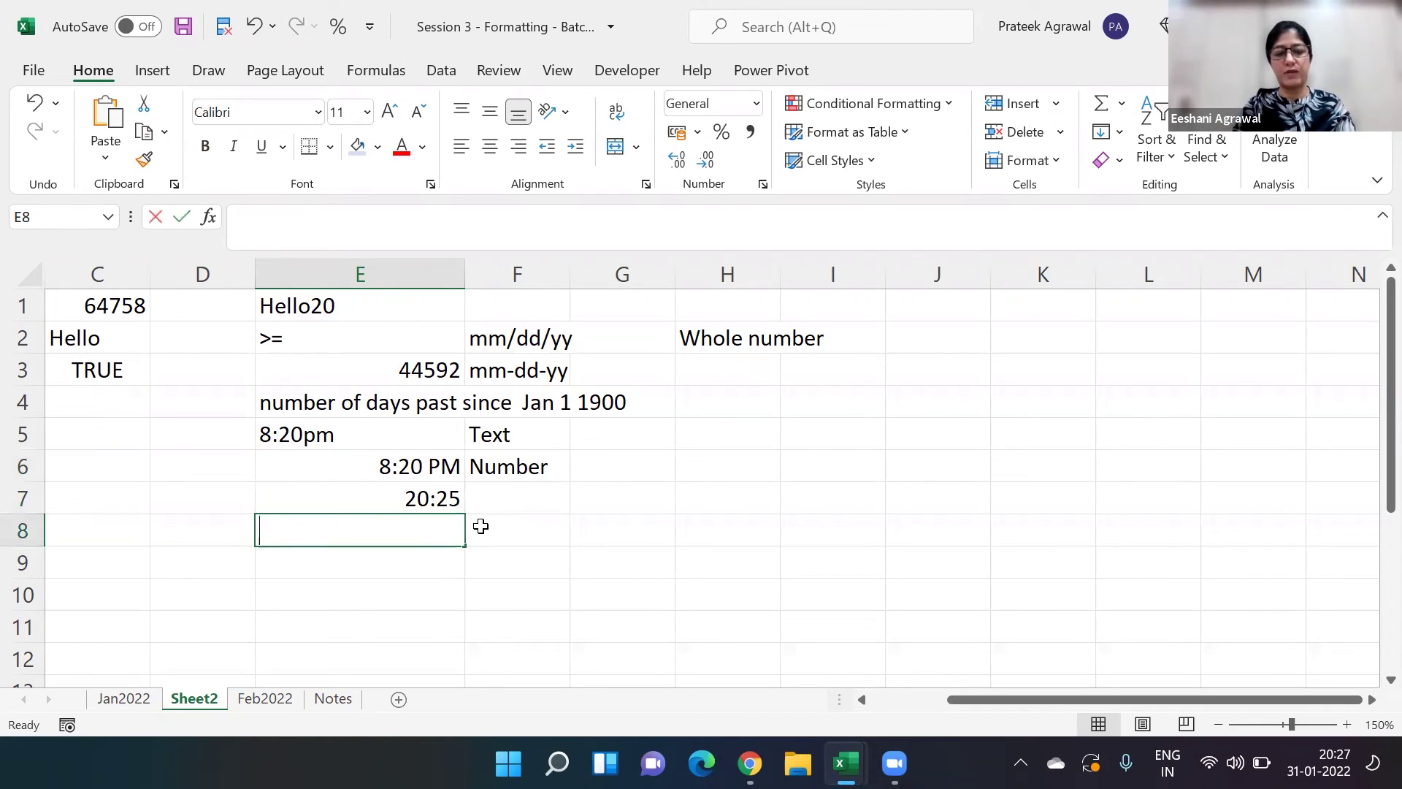
{"action": "type", "text": "31 January 2022"}
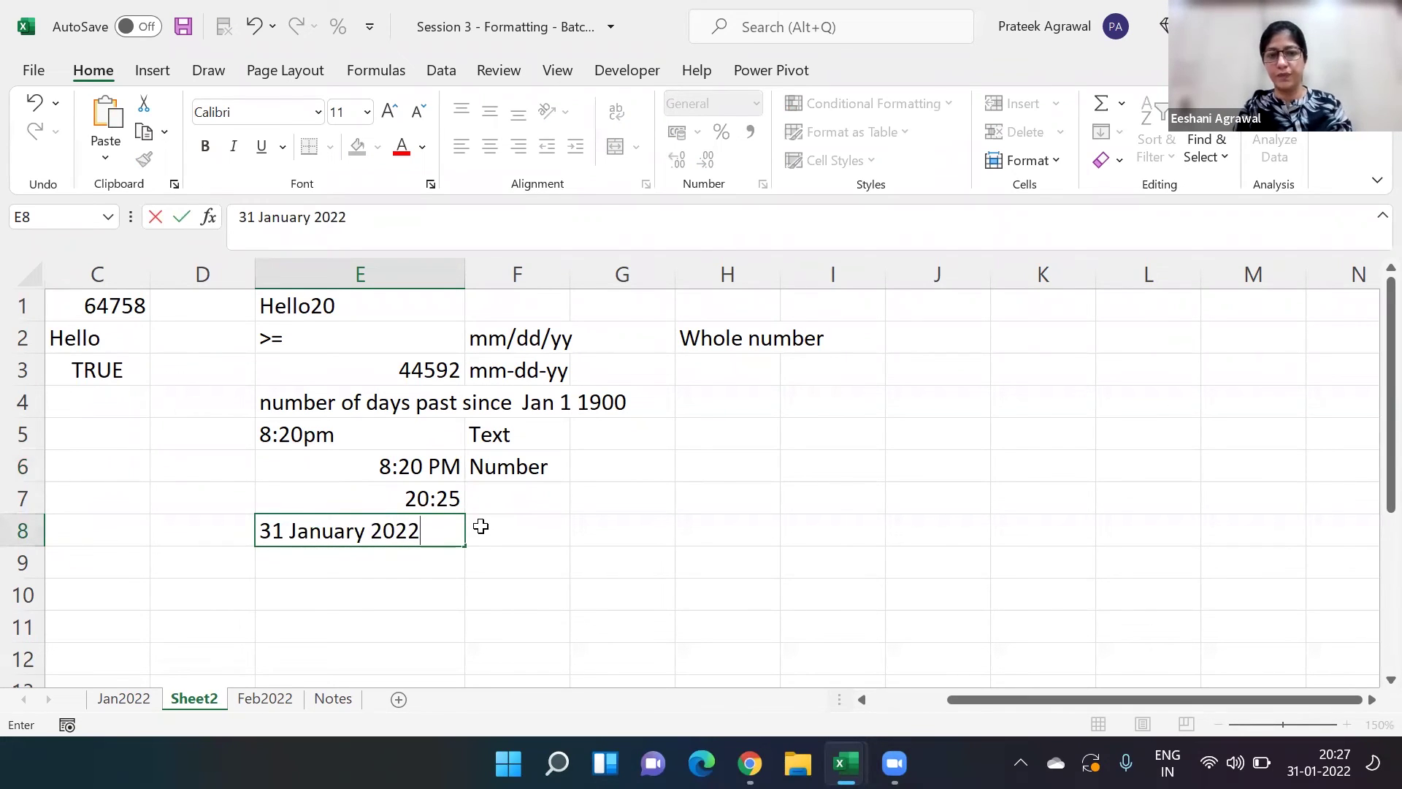
{"action": "key", "text": "Return"}
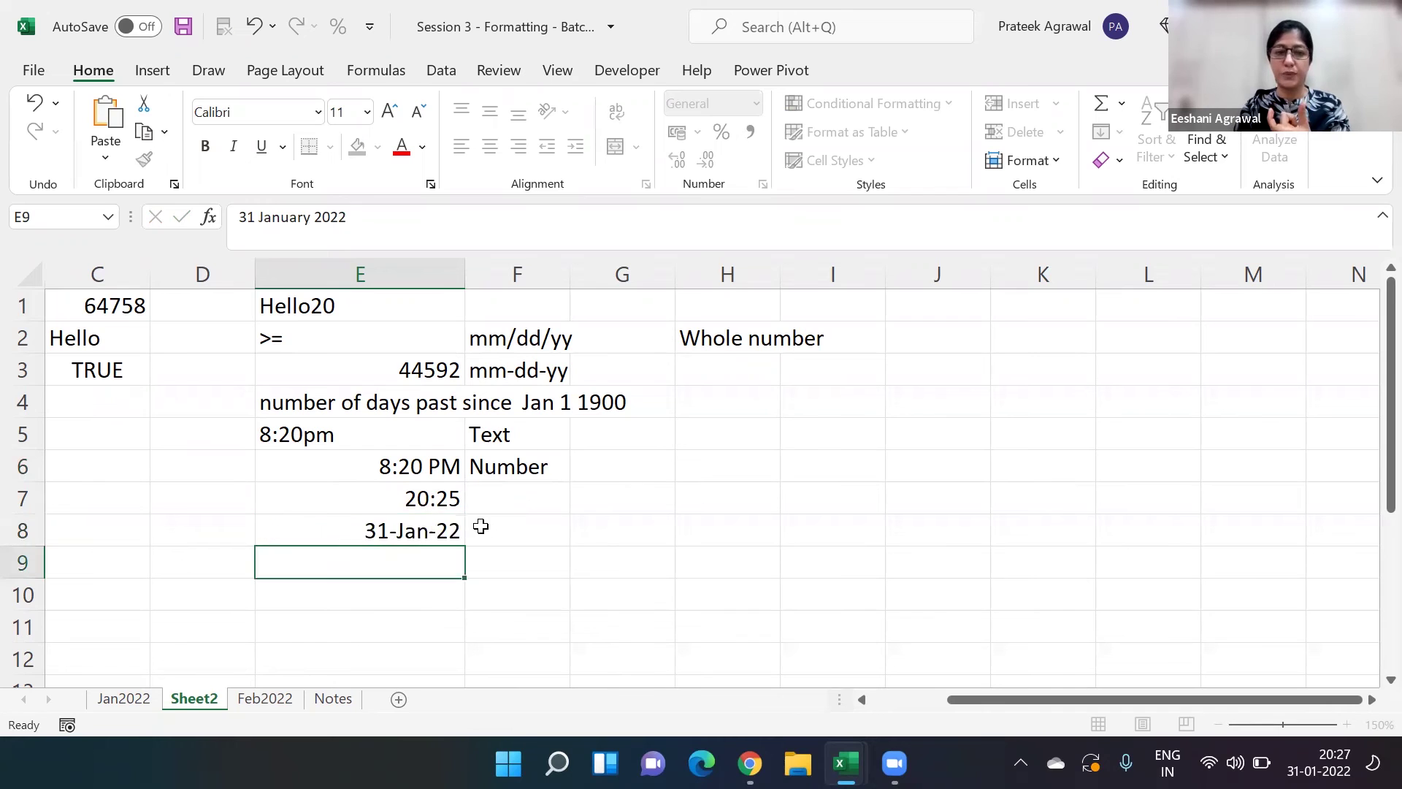
{"action": "key", "text": "Up"}
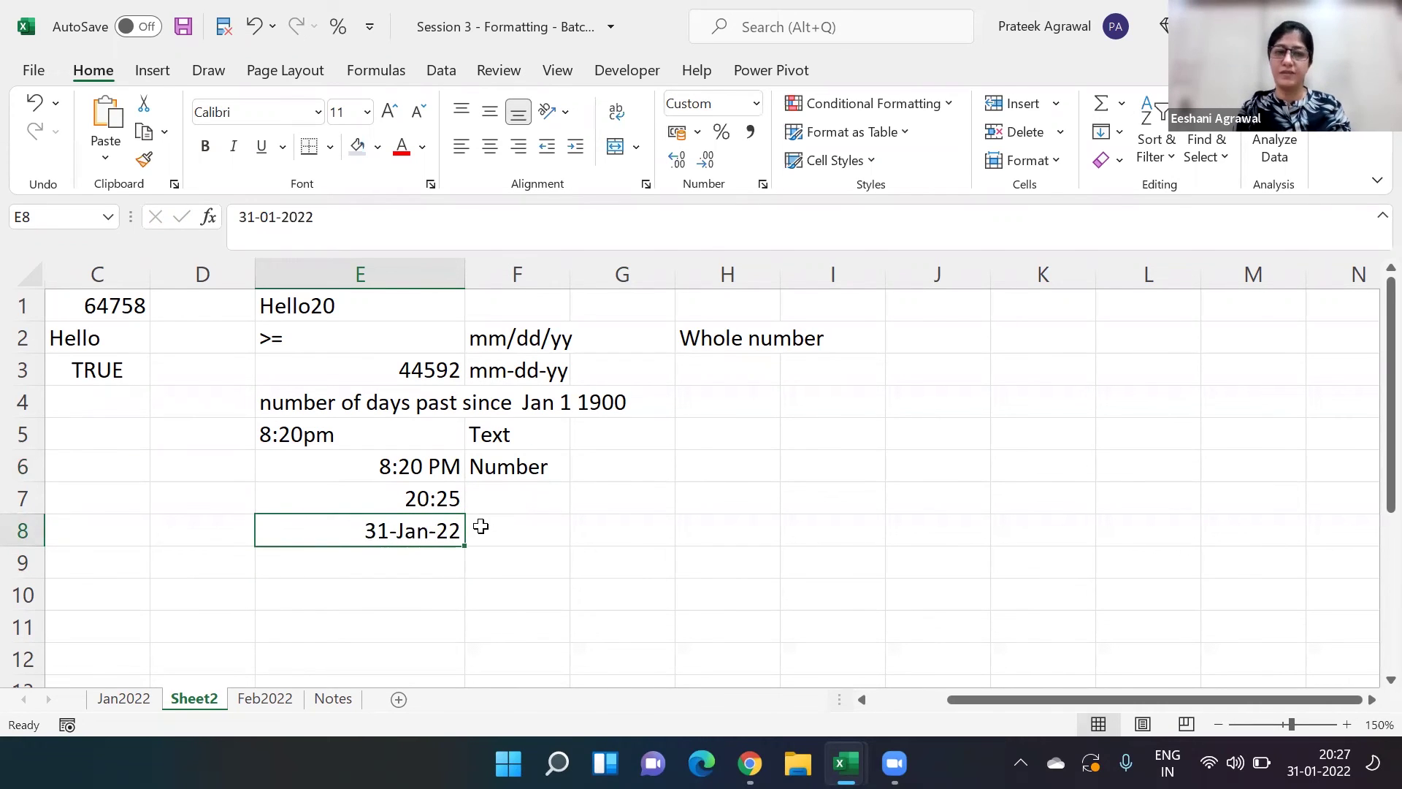
{"action": "type", "text": "31"}
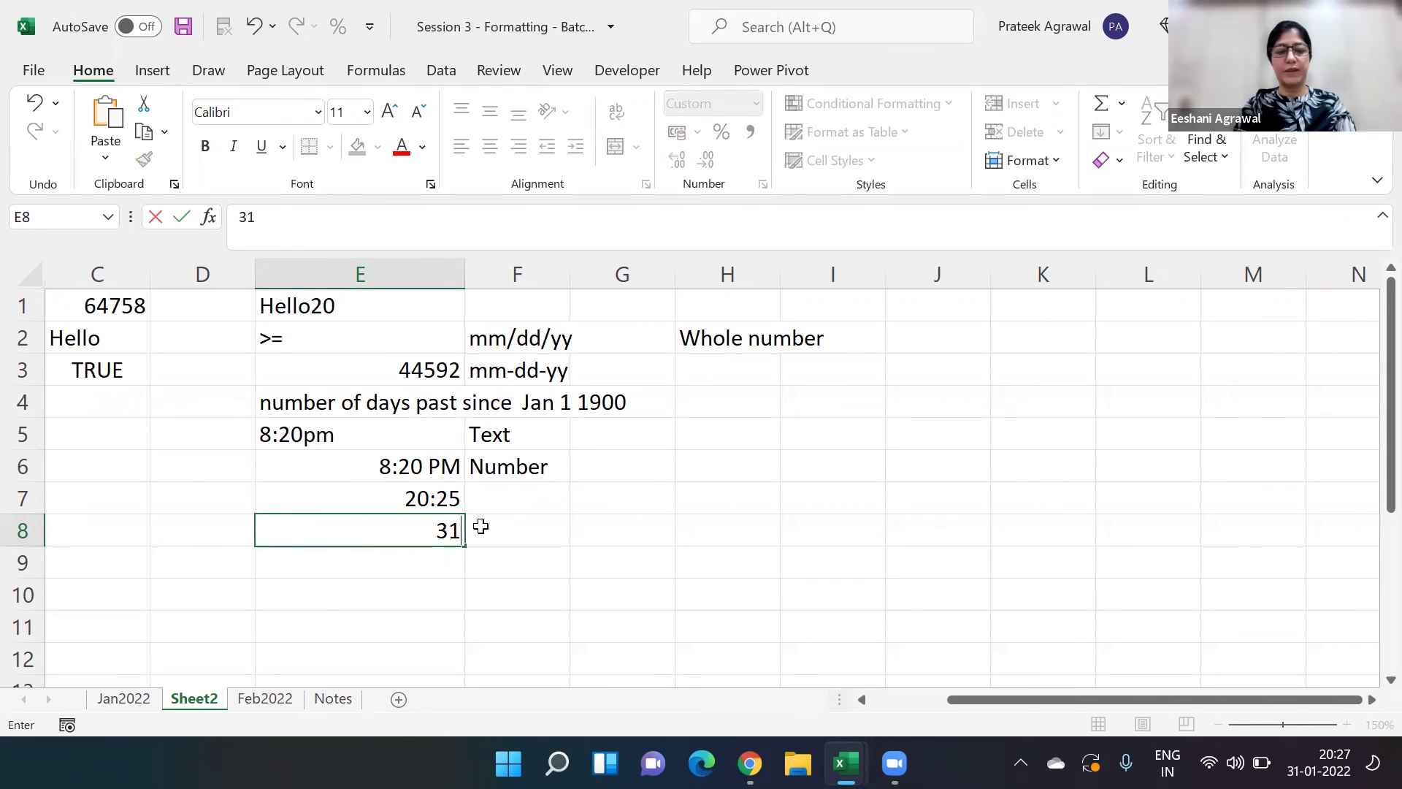
{"action": "type", "text": "st January 2022"}
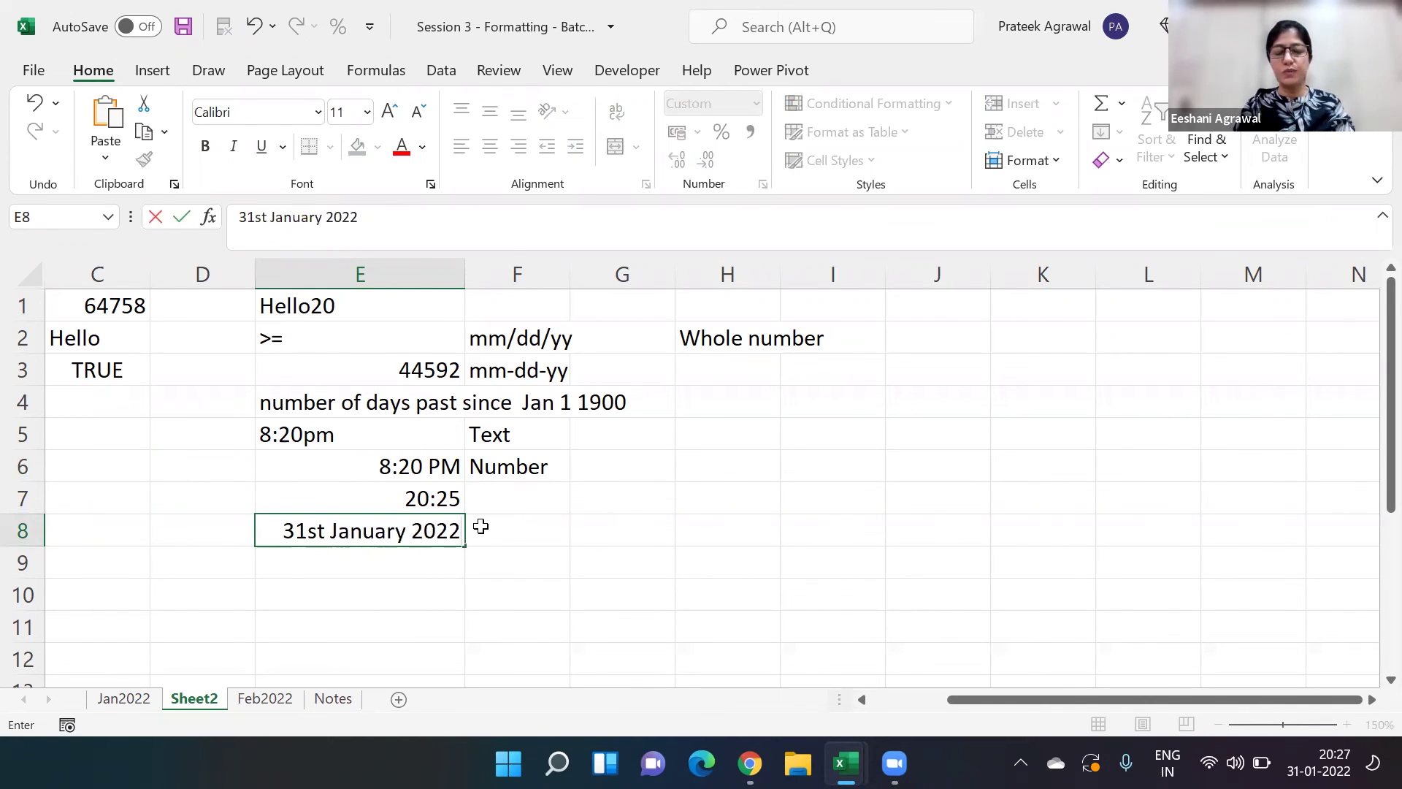
{"action": "key", "text": "Return"}
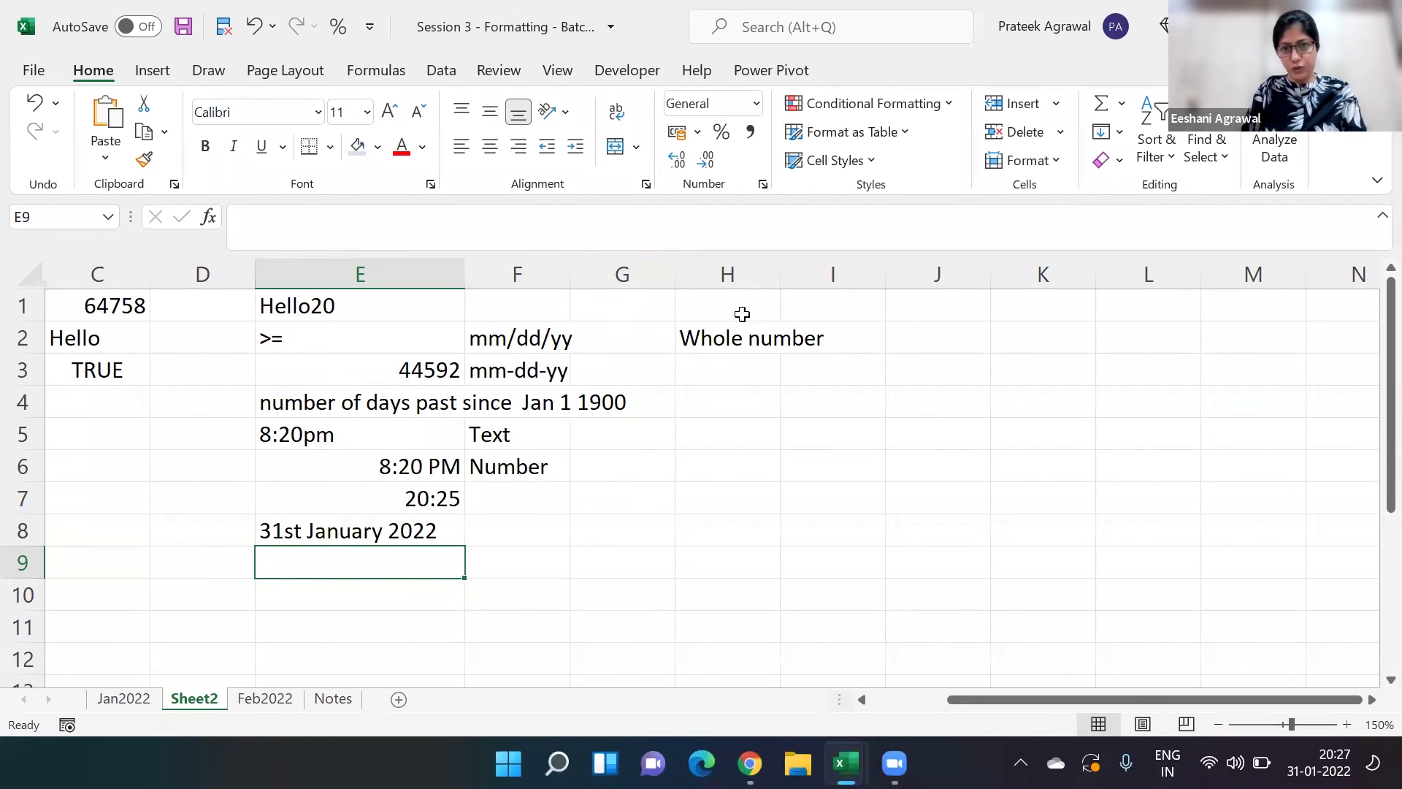
Step: Label H6 'Decimal number' and enter the formula =20/24 in H7
{"action": "left_click", "coordinate": [715, 462]}
{"action": "type", "text": "Dec"}
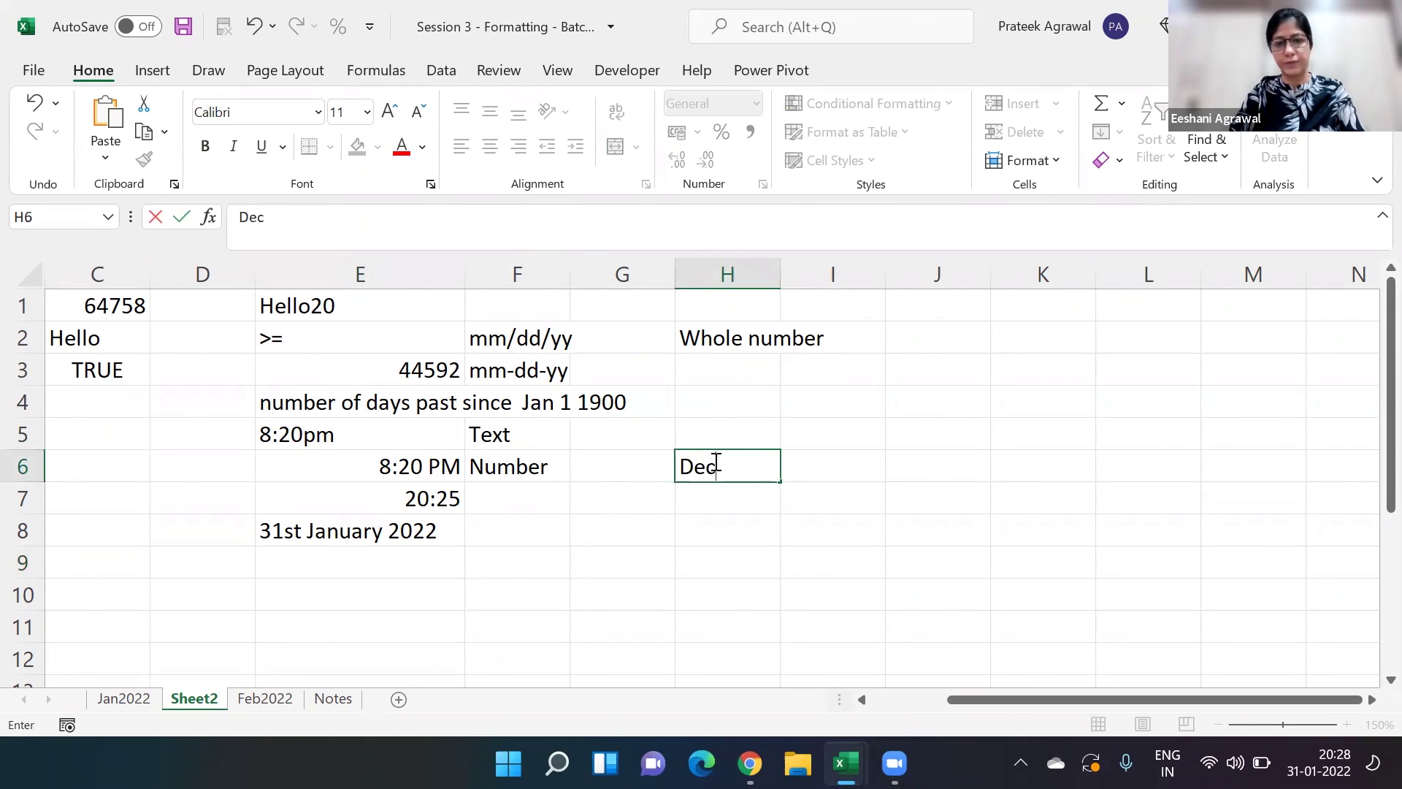
{"action": "type", "text": "imal number"}
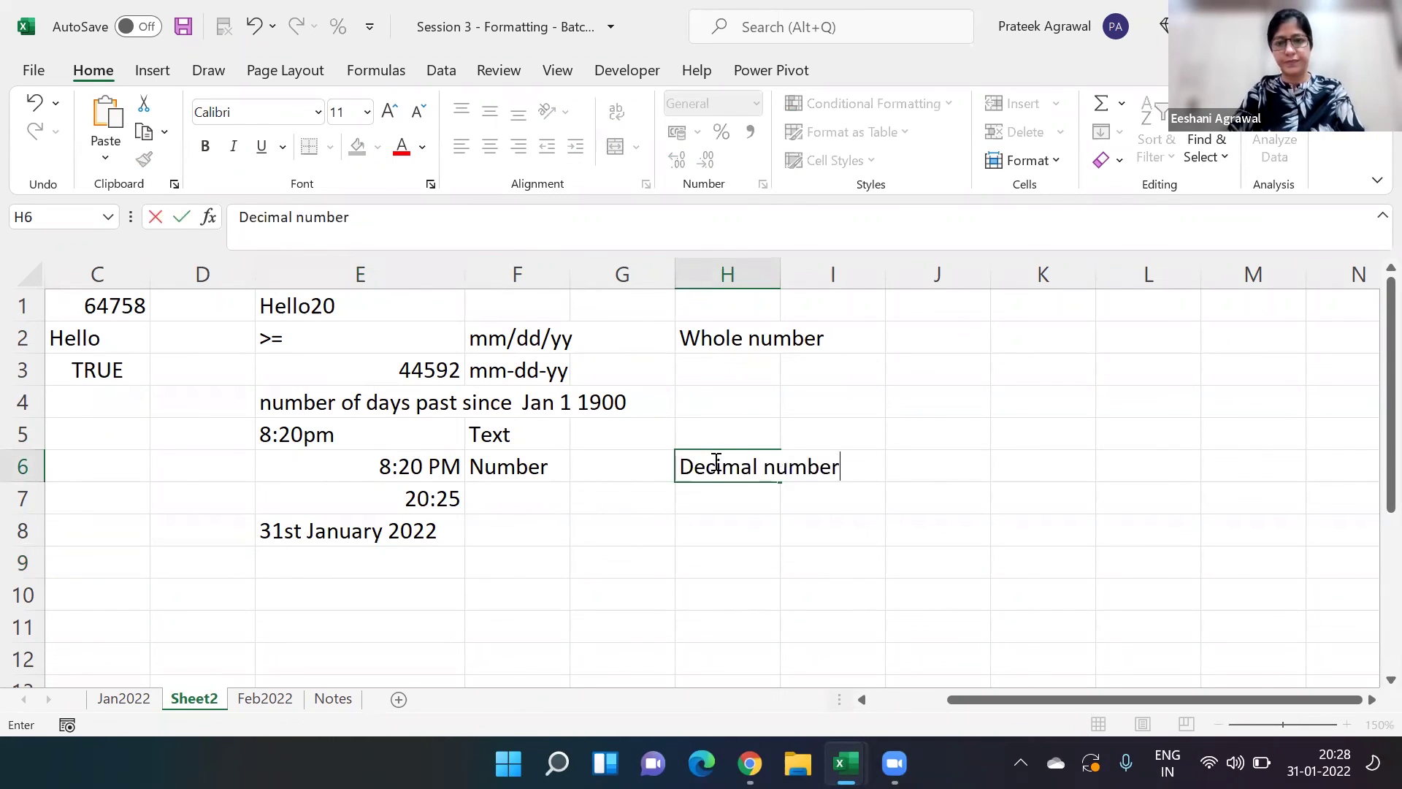
{"action": "key", "text": "Return"}
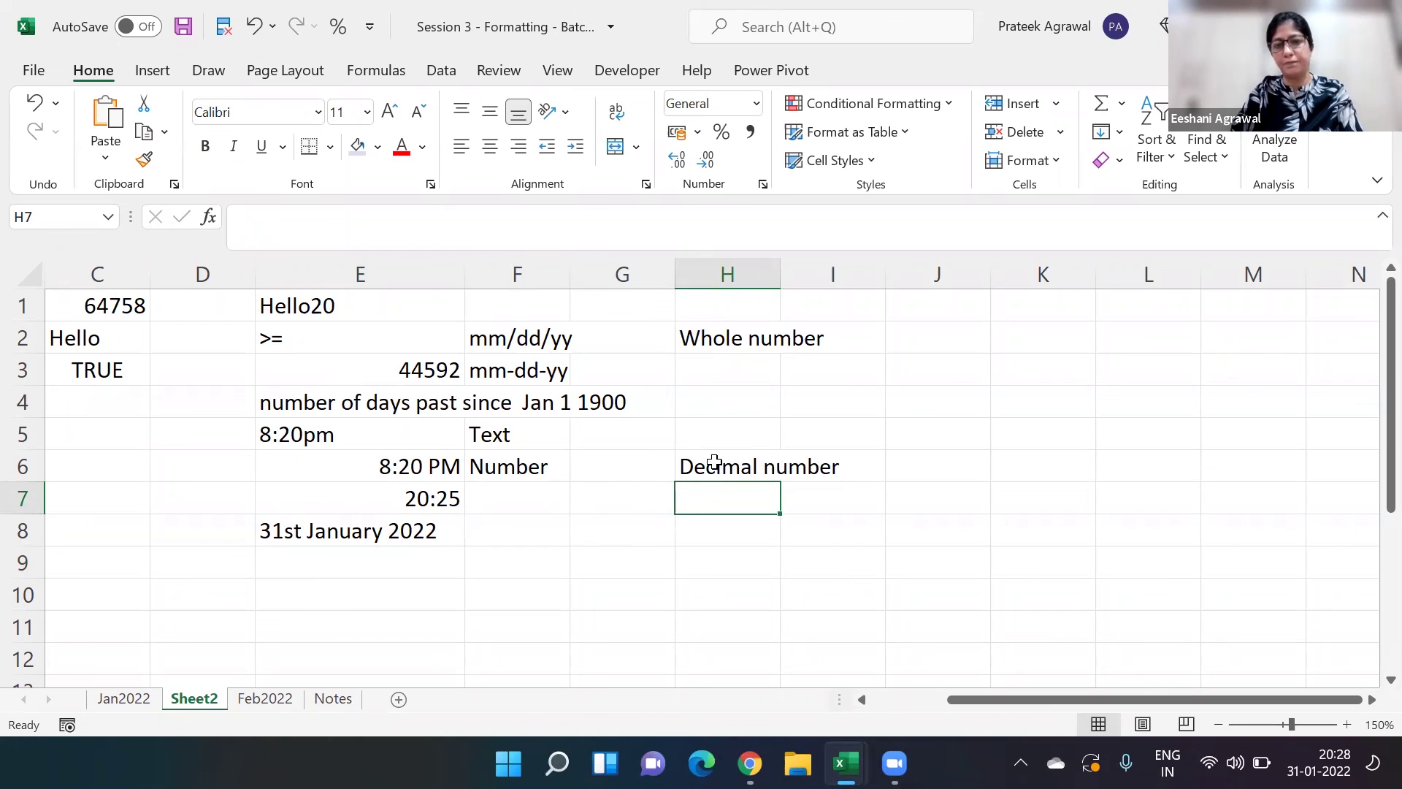
{"action": "type", "text": "="}
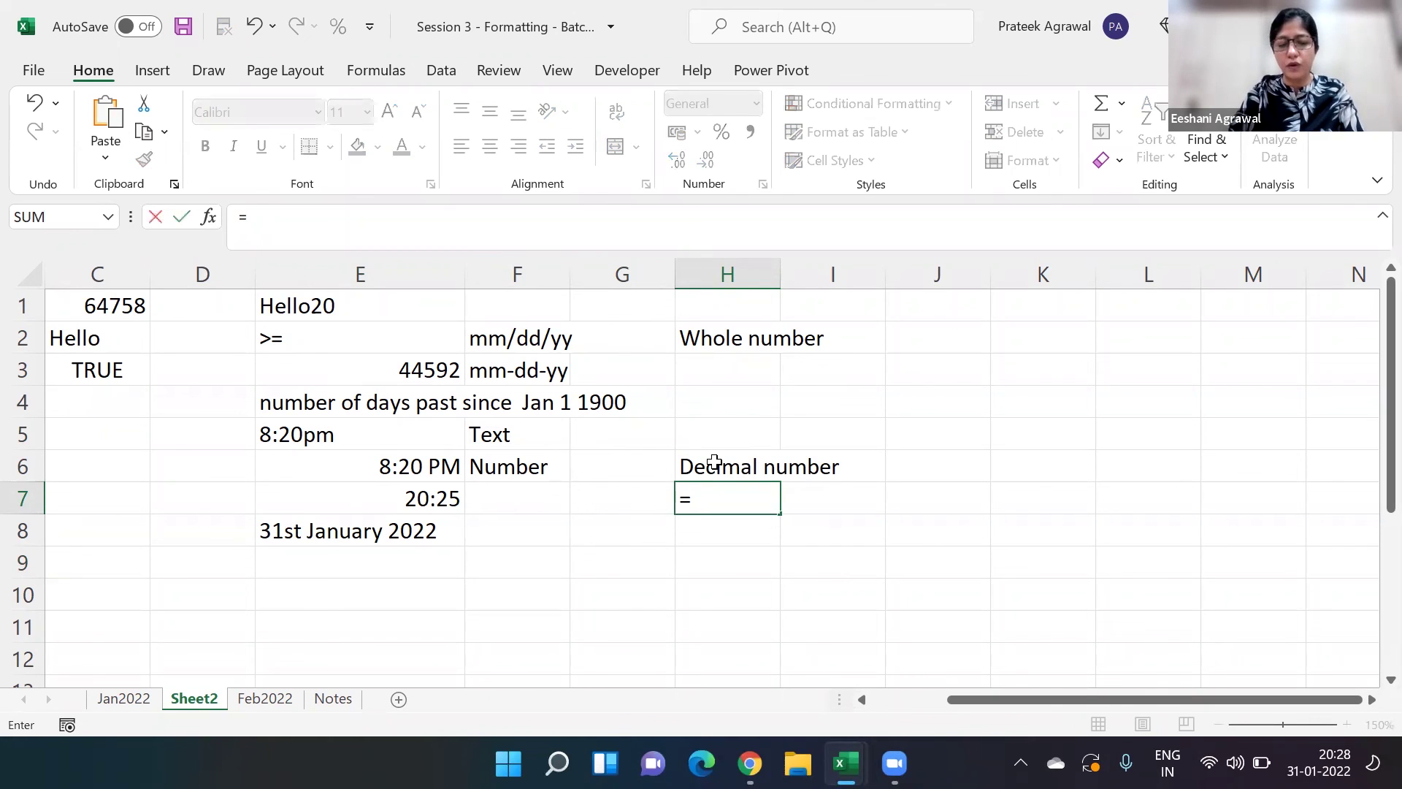
{"action": "type", "text": "20"}
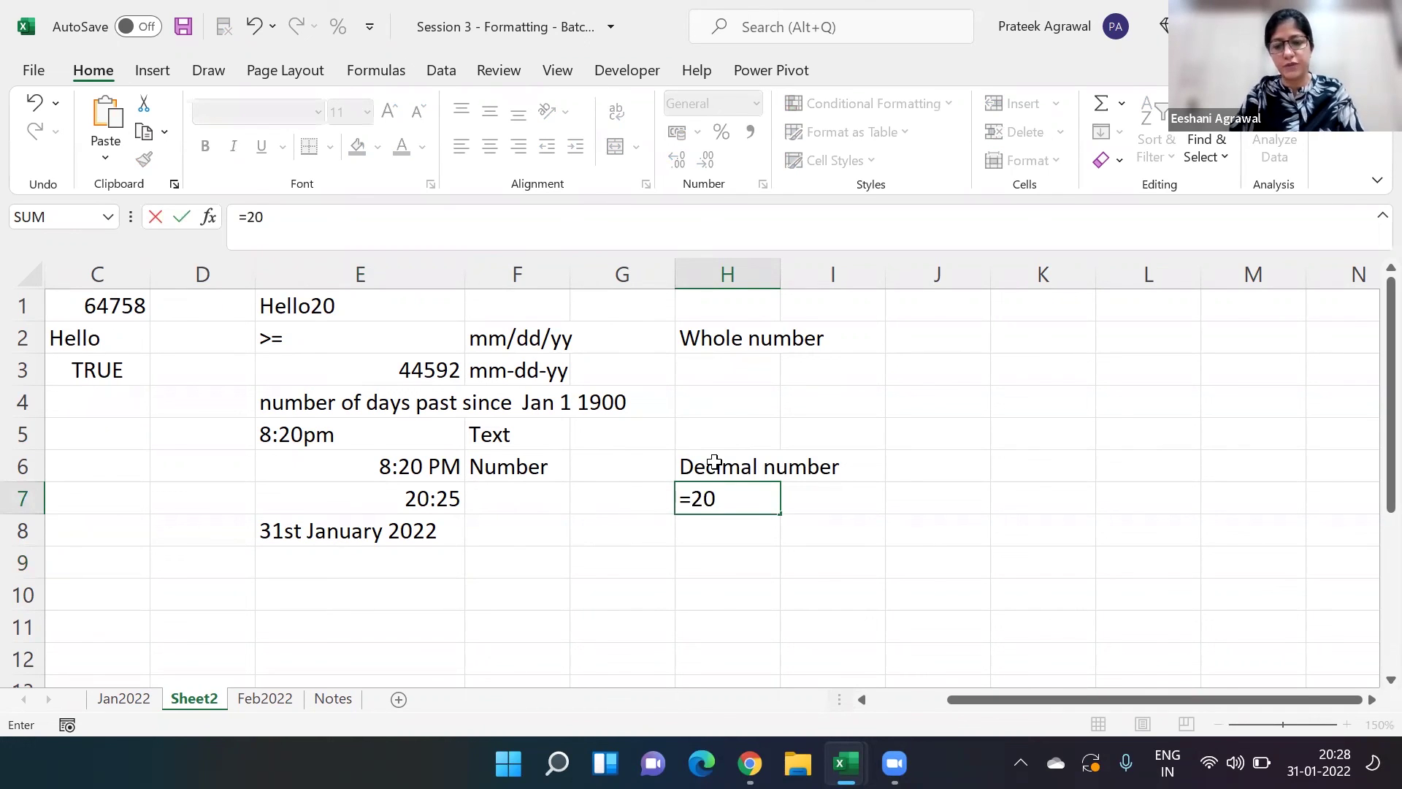
{"action": "type", "text": "/24"}
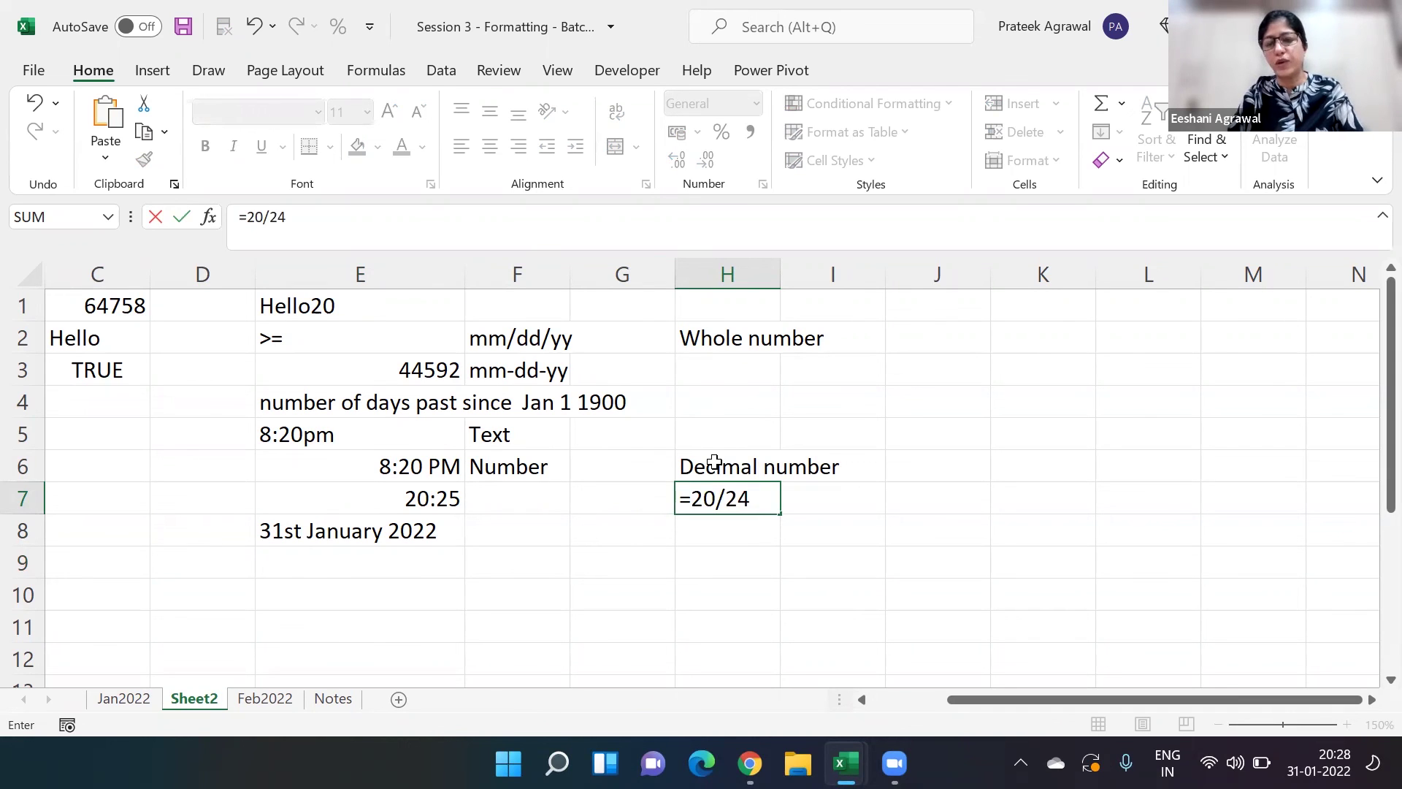
{"action": "key", "text": "ctrl+Return"}
{"action": "key", "text": "Return"}
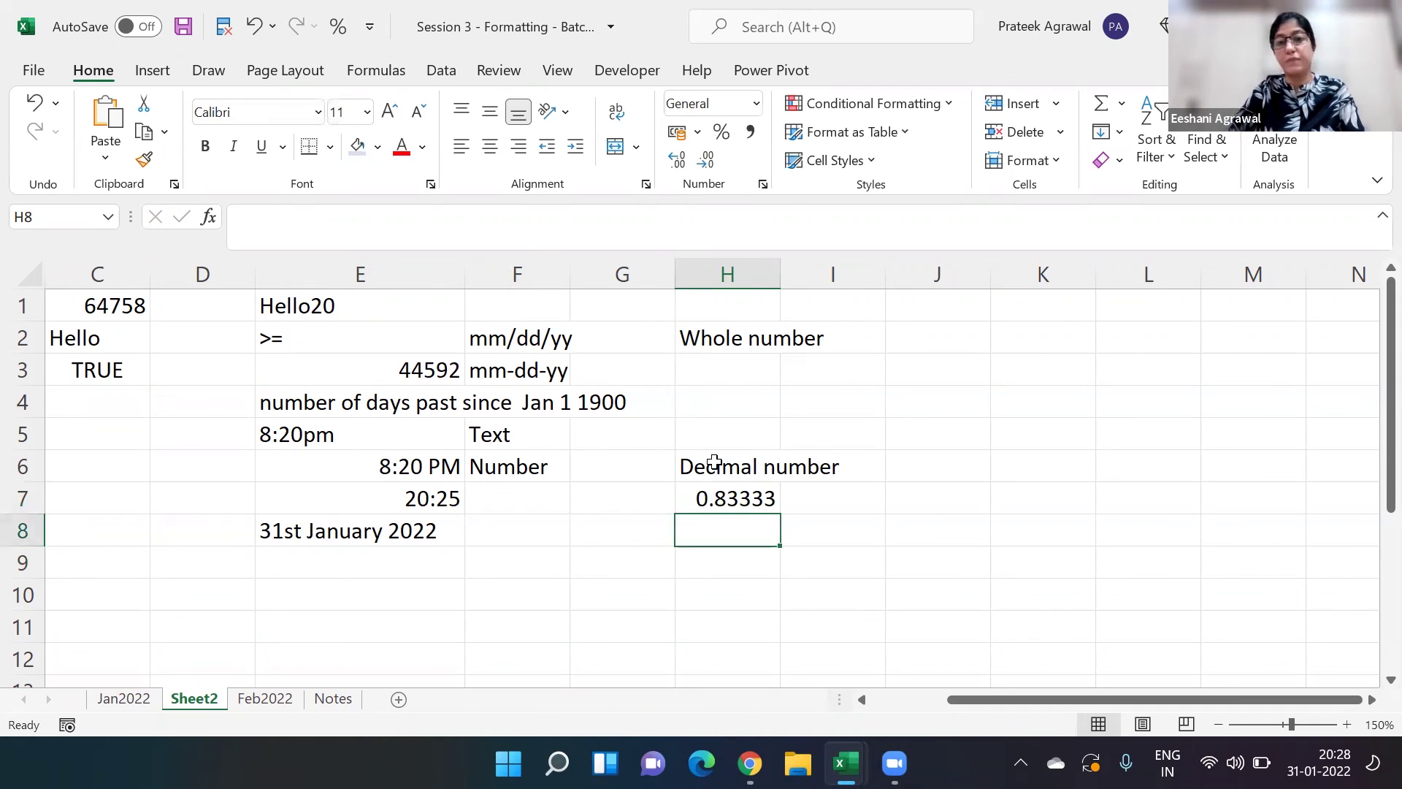
{"action": "key", "text": "Up"}
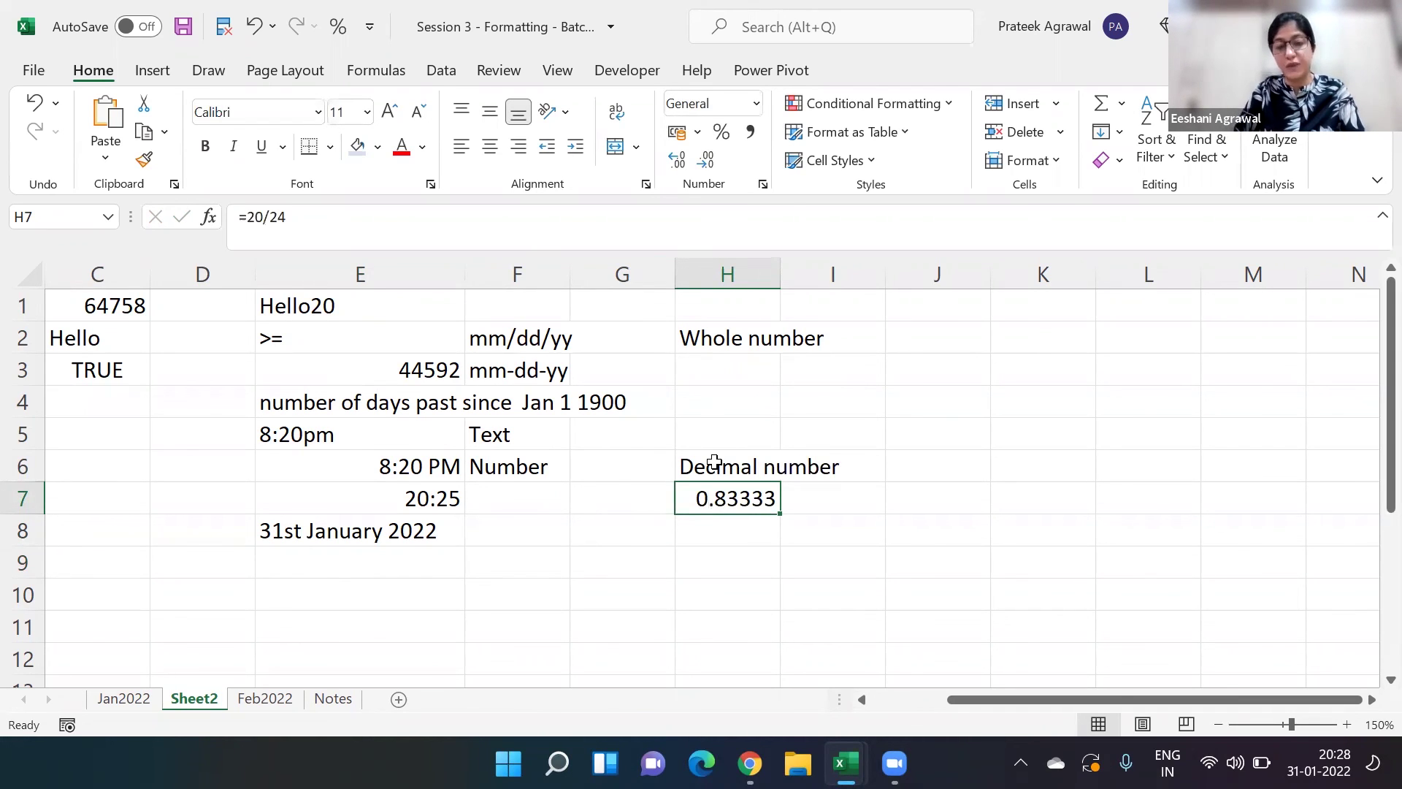
{"action": "double_click", "coordinate": [728, 504]}
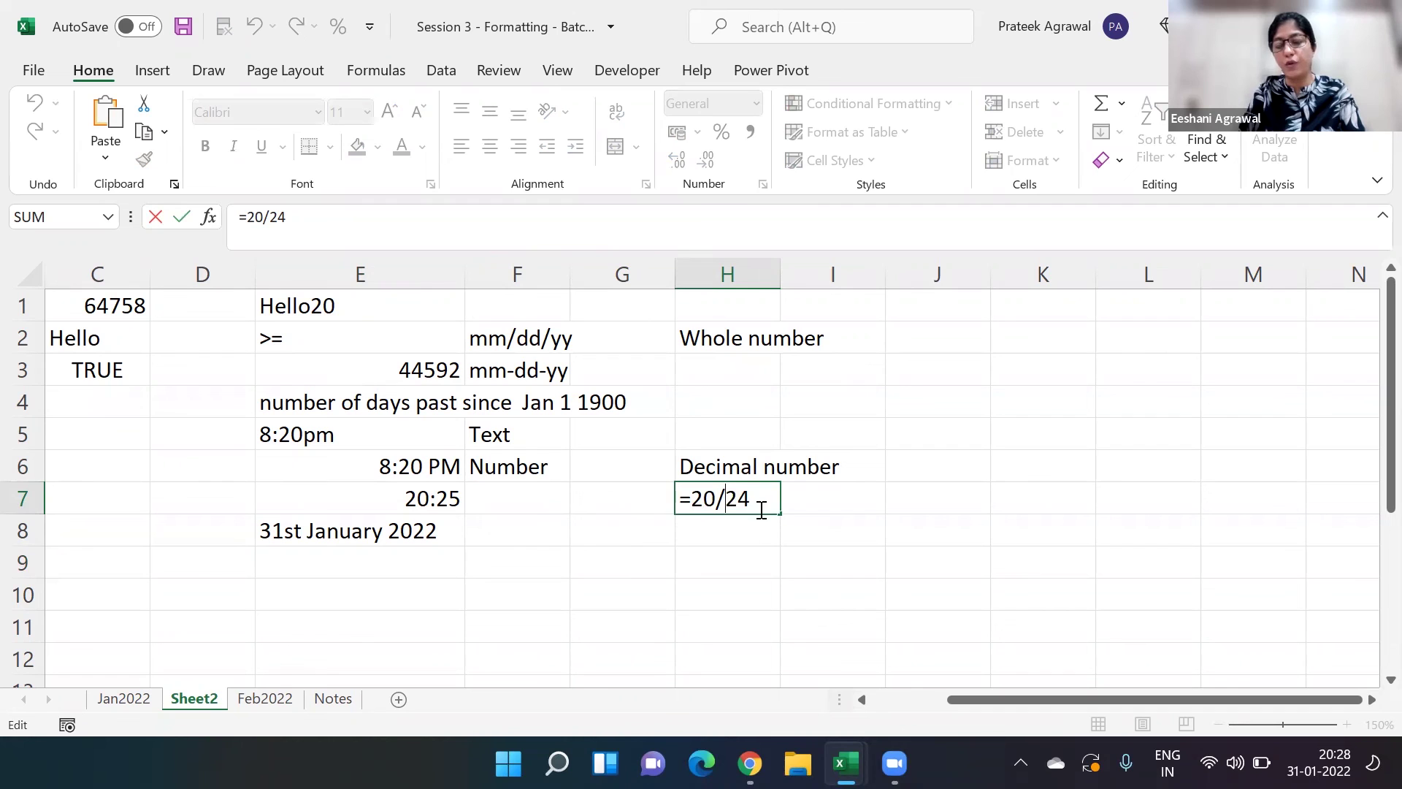
{"action": "key", "text": "Return"}
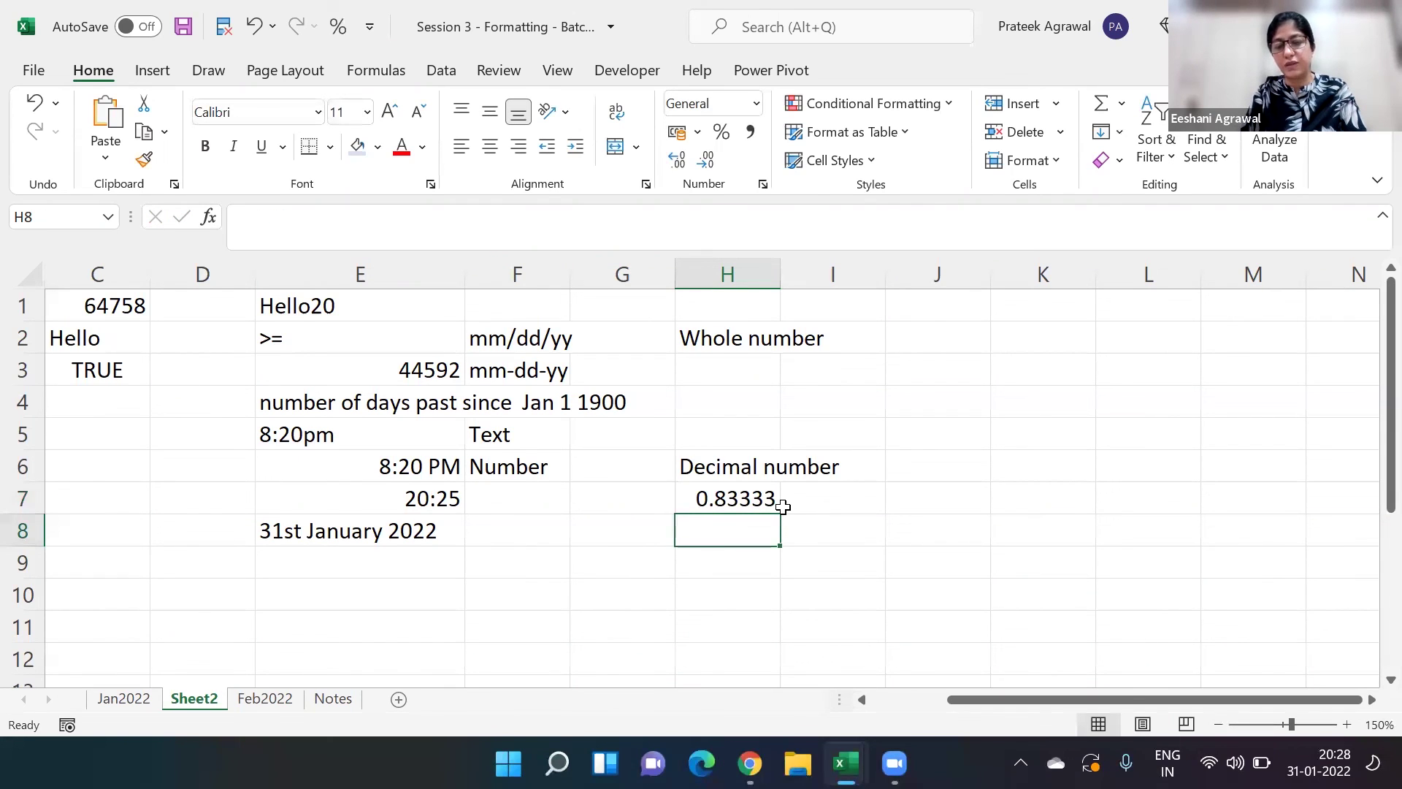
Step: Apply the Time number format to H7 so it displays 20:00:00
{"action": "left_click", "coordinate": [757, 103]}
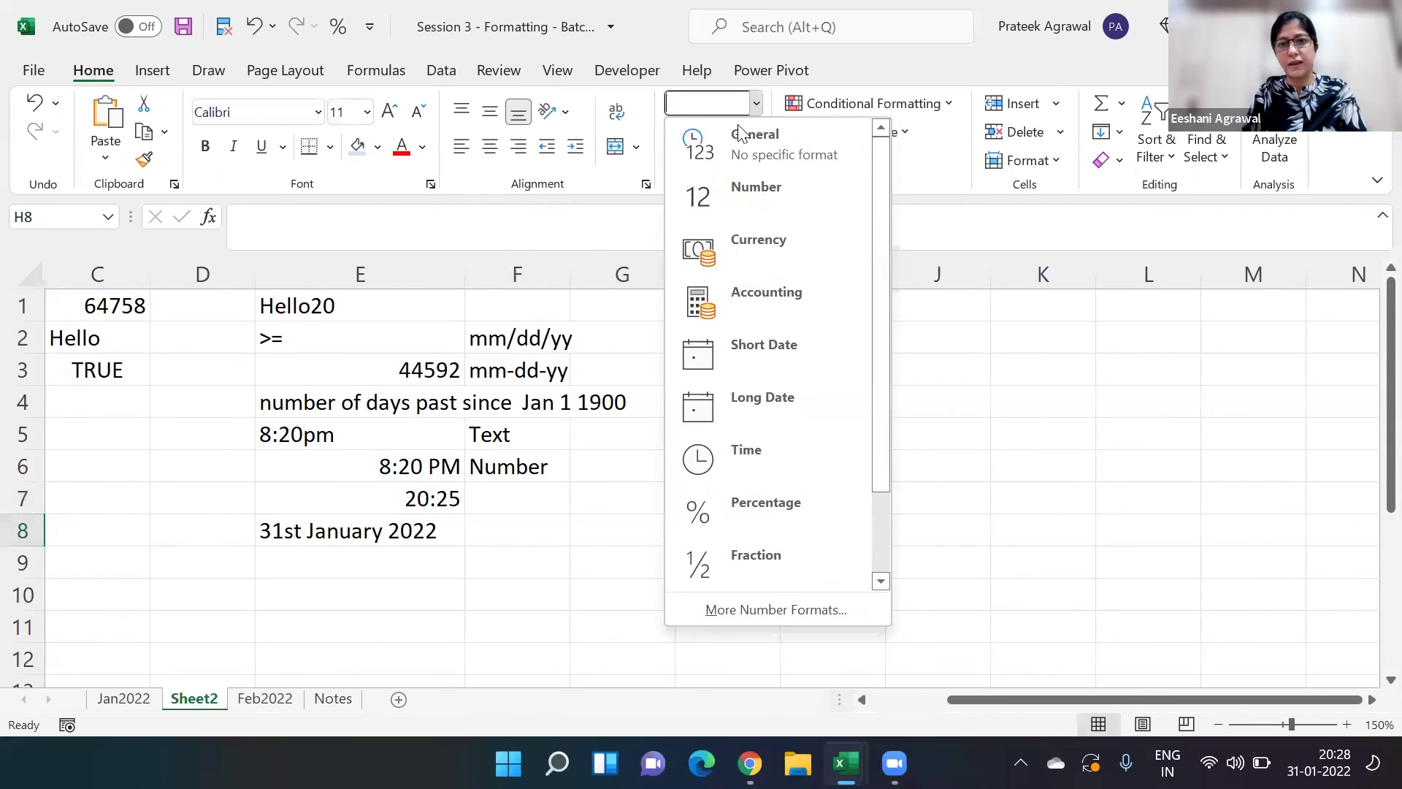
{"action": "left_click", "coordinate": [733, 447]}
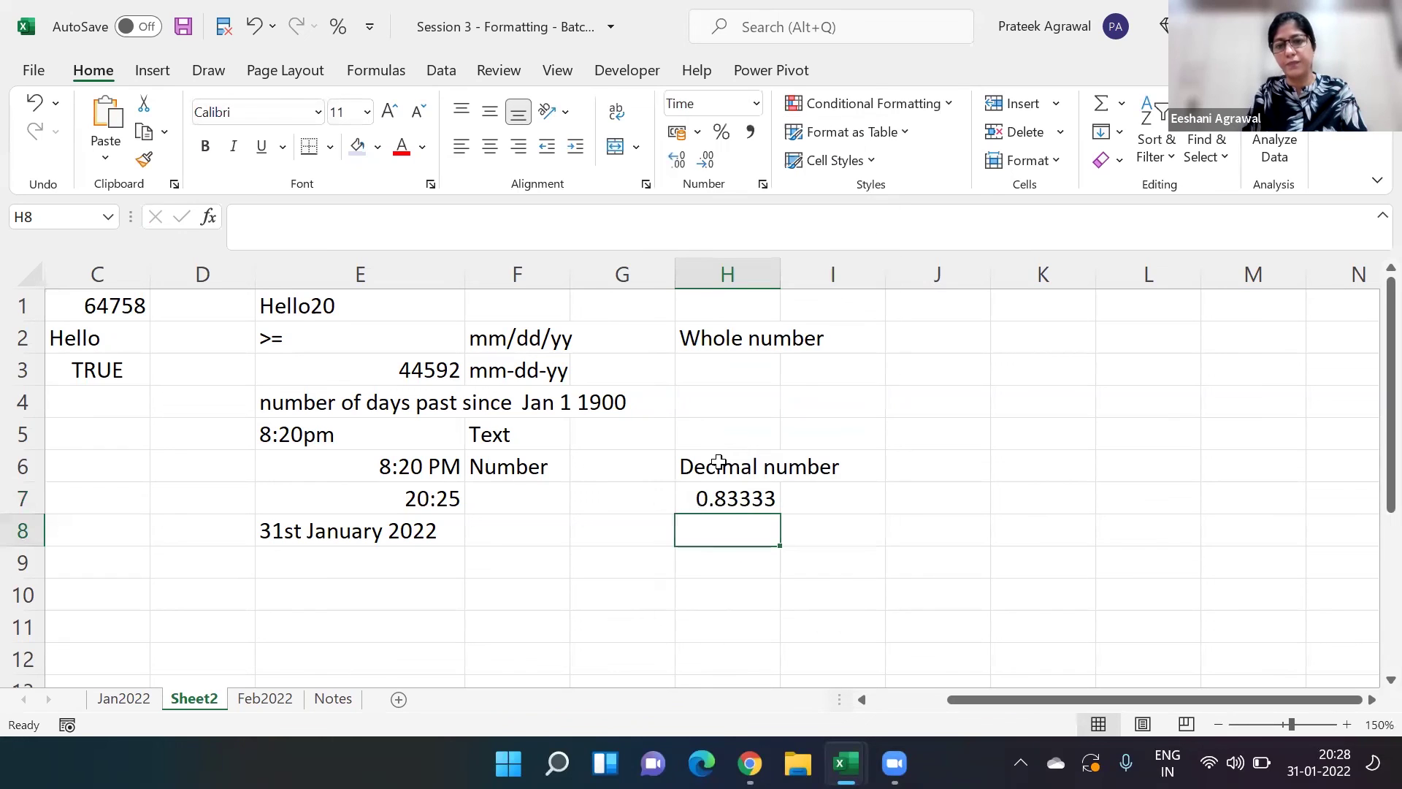
{"action": "left_click", "coordinate": [716, 499]}
{"action": "left_click", "coordinate": [760, 103]}
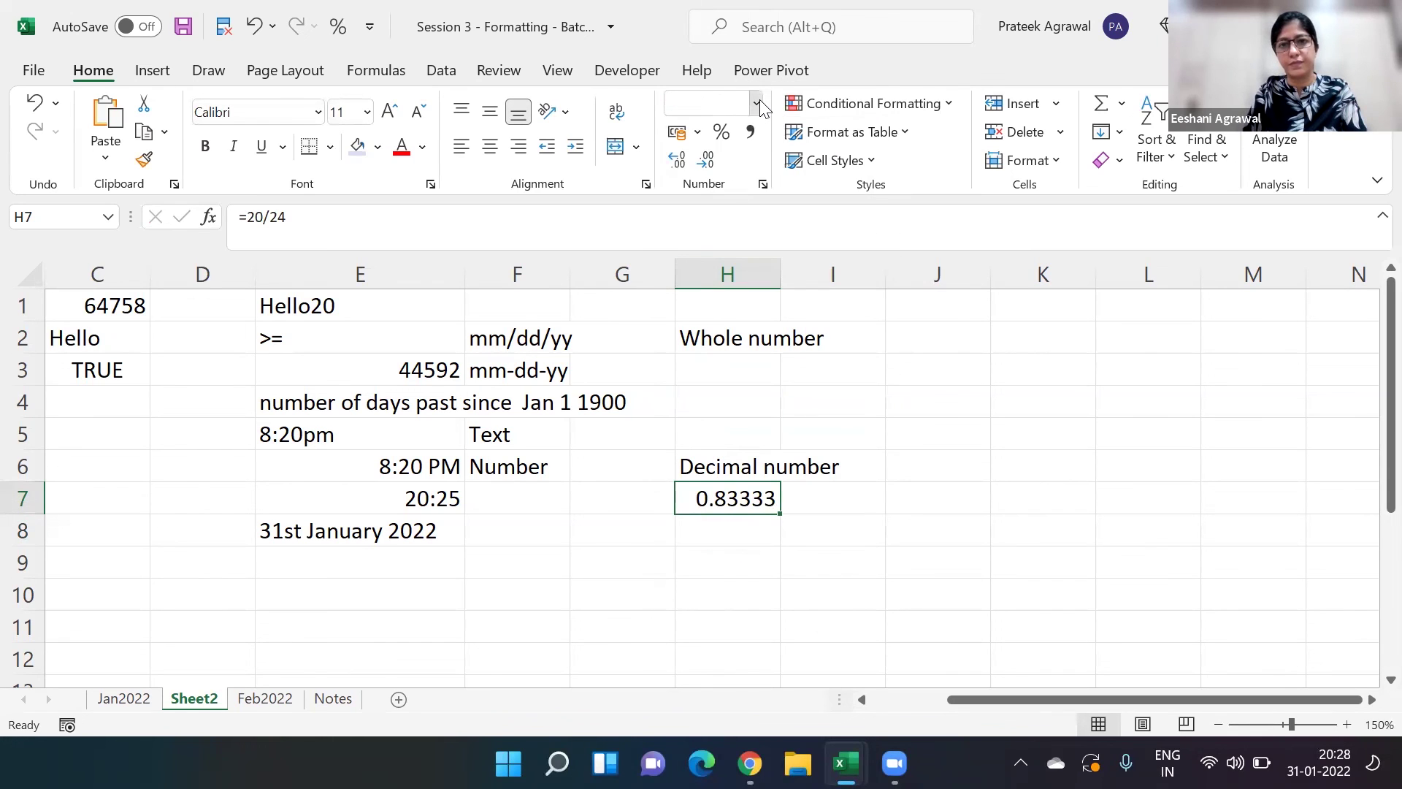
{"action": "left_click", "coordinate": [732, 461]}
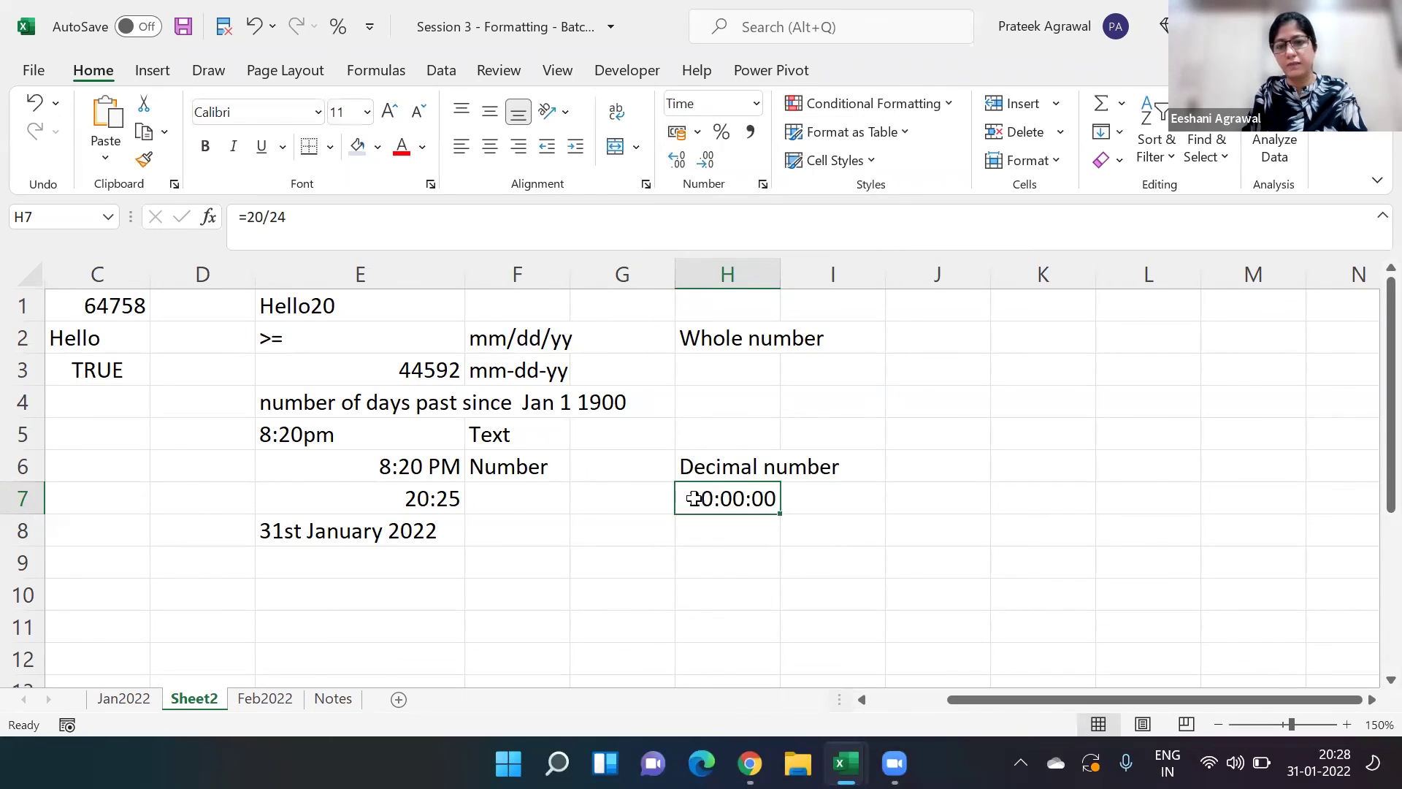